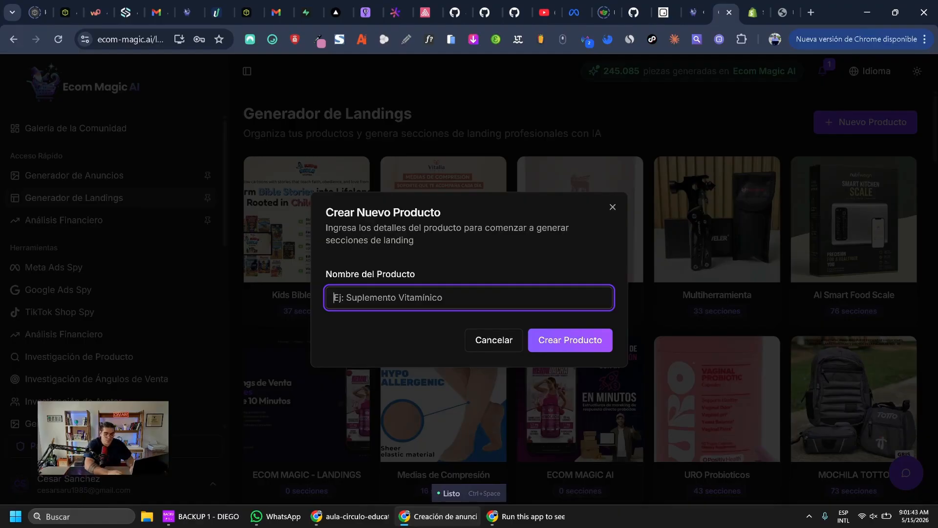
# - Create a new landing product named "Lemme Burn"
pyautogui.write('Lemme Burn')
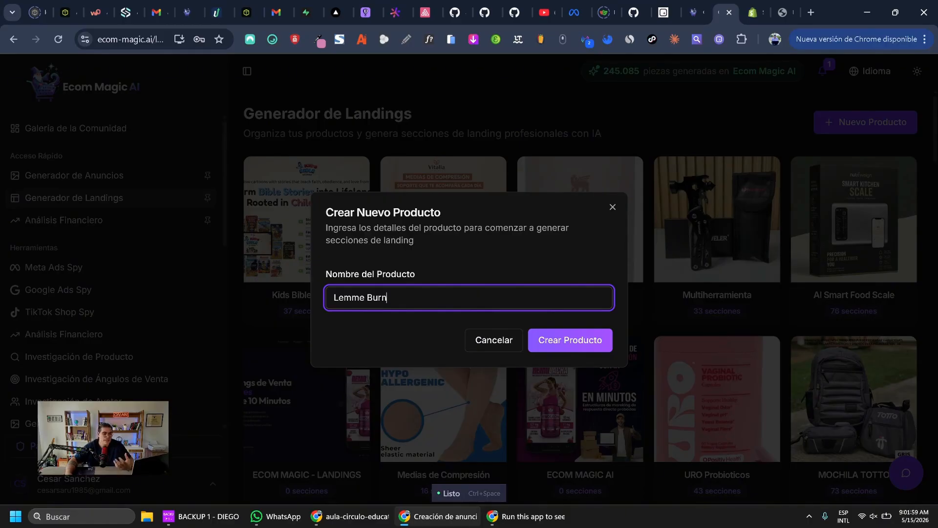
pyautogui.press('Return')
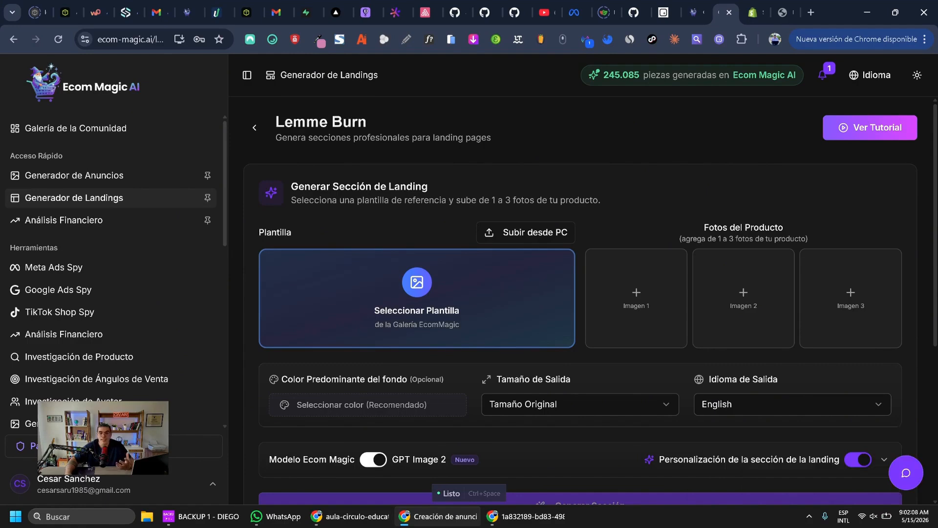
# - Examine the Lemme Burn section generator page, from template and product photo slots to output settings and the generated sections area
pyautogui.scroll(-1, 580, 294)
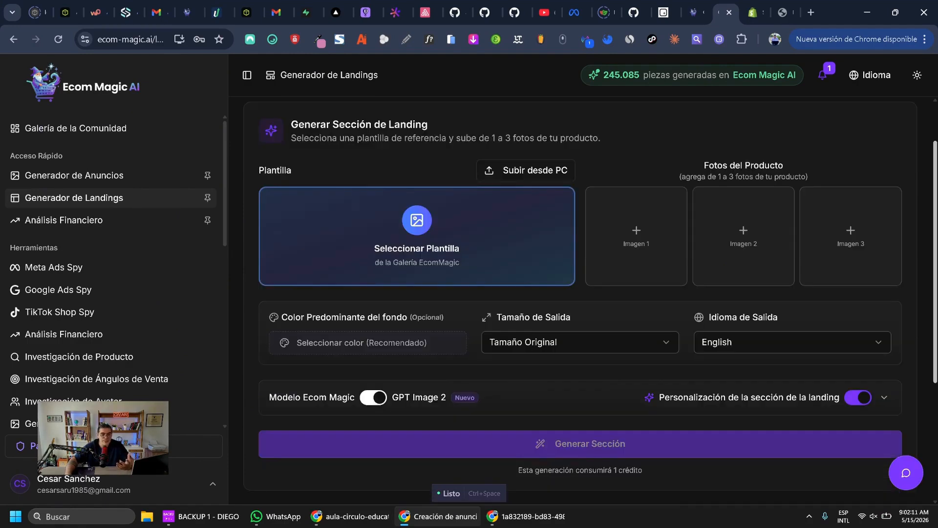
pyautogui.scroll(-1, 580, 293)
pyautogui.scroll(1, 580, 293)
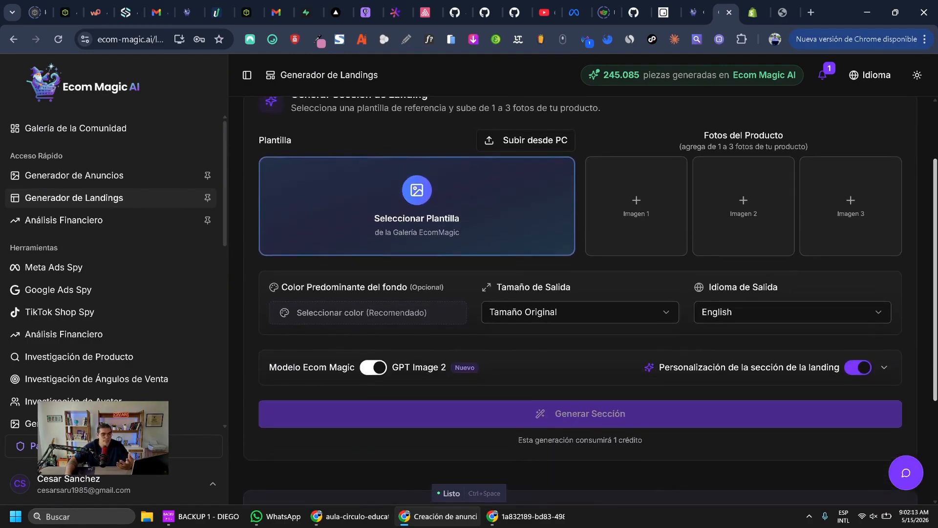
pyautogui.scroll(-3, 580, 301)
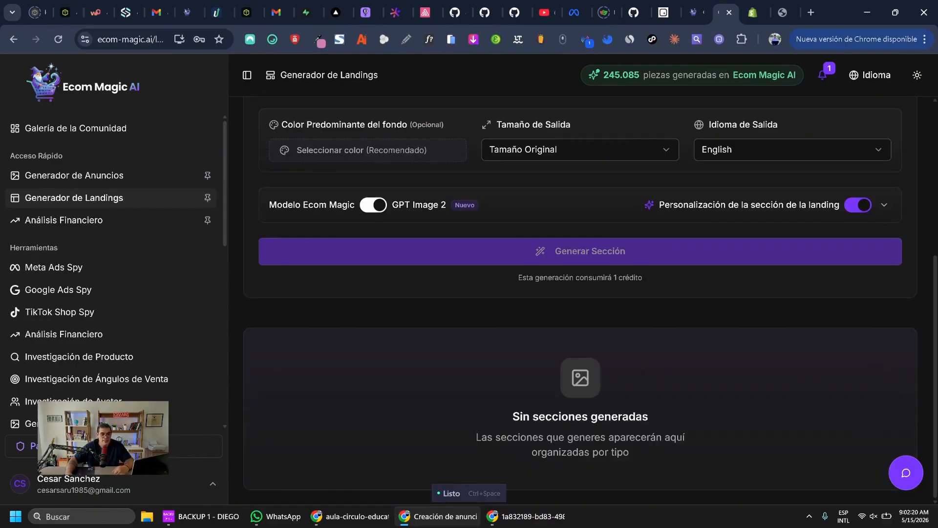
pyautogui.scroll(3, 580, 300)
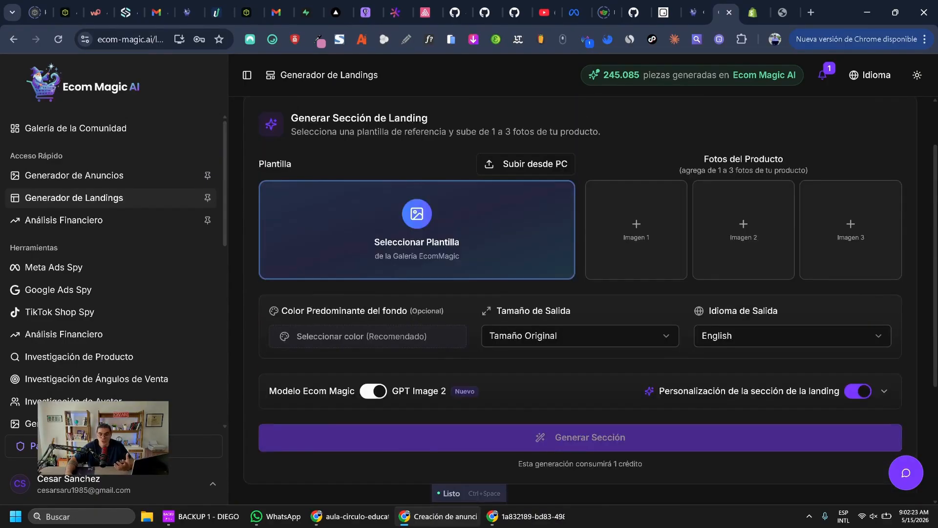
pyautogui.scroll(-3, 580, 300)
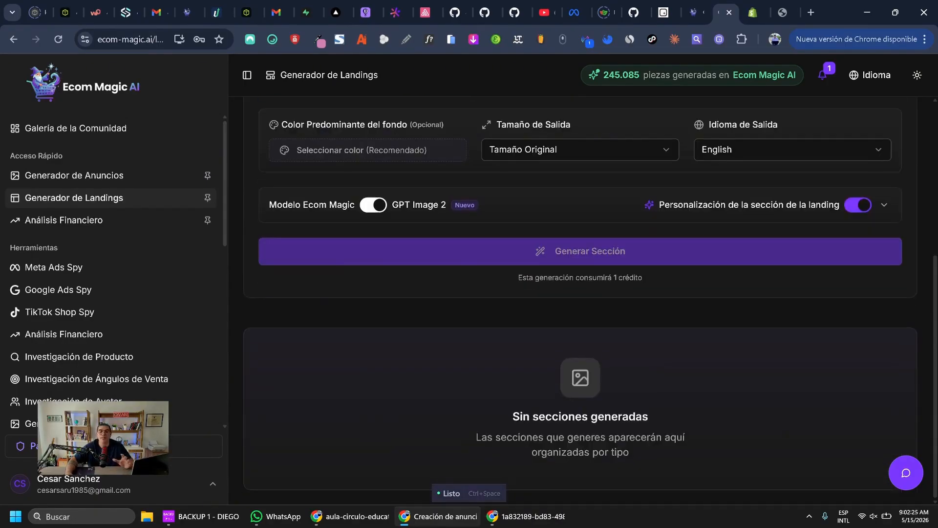
pyautogui.scroll(4, 580, 300)
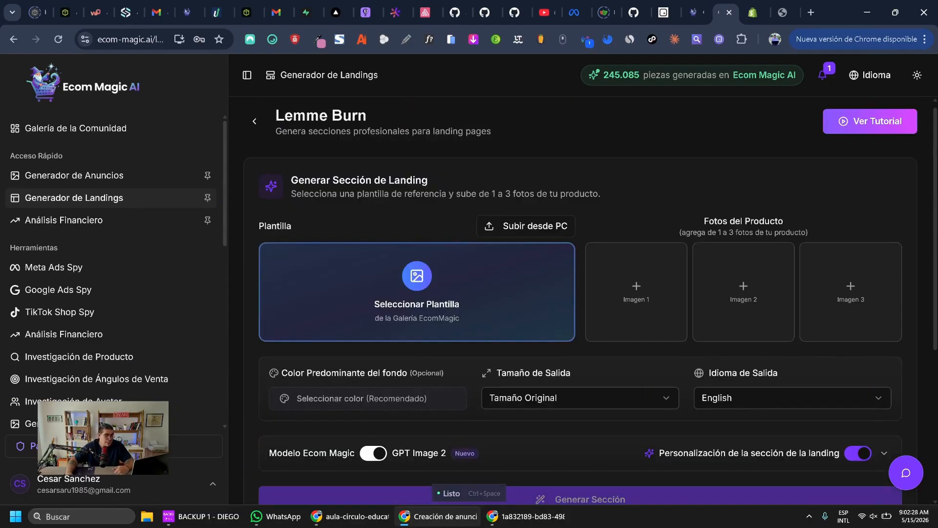
# - Return to the product list, look through the existing products and reopen Lemme Burn
pyautogui.click(254, 121)
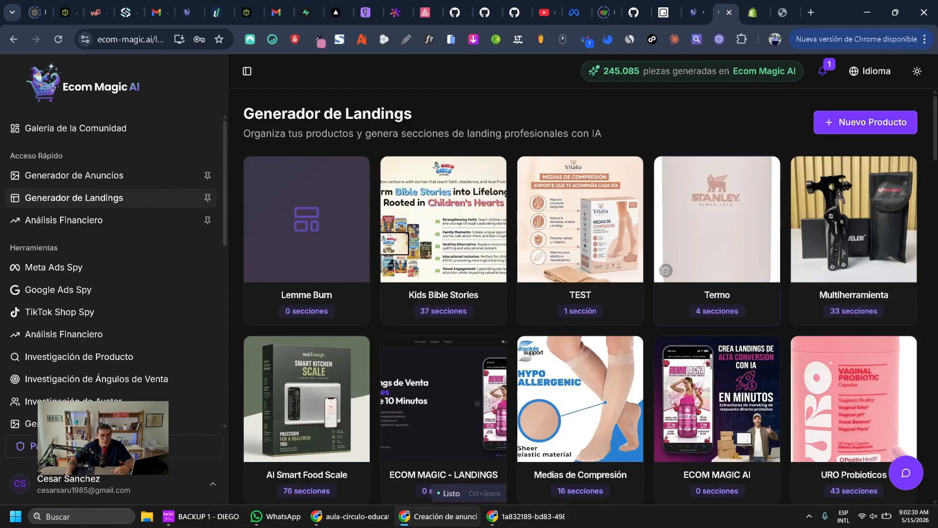
pyautogui.scroll(-6, 580, 296)
pyautogui.scroll(6, 580, 296)
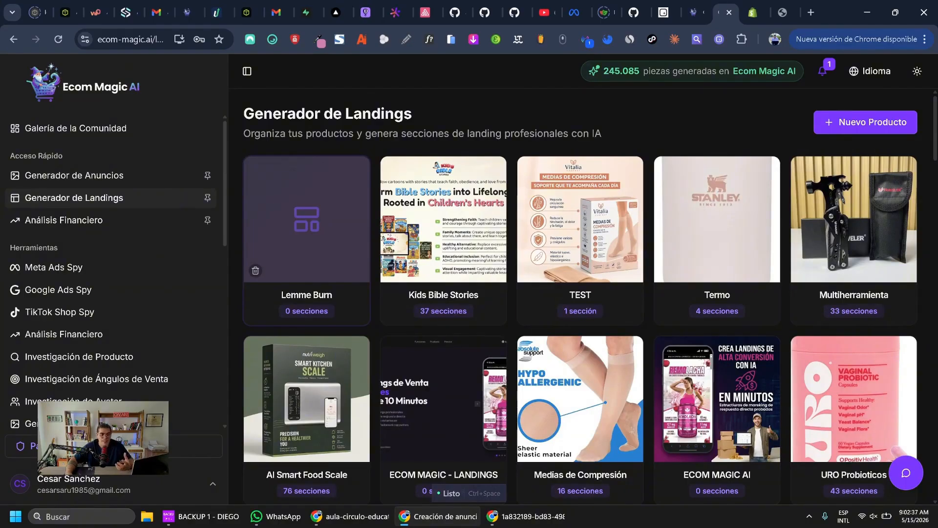
pyautogui.click(307, 230)
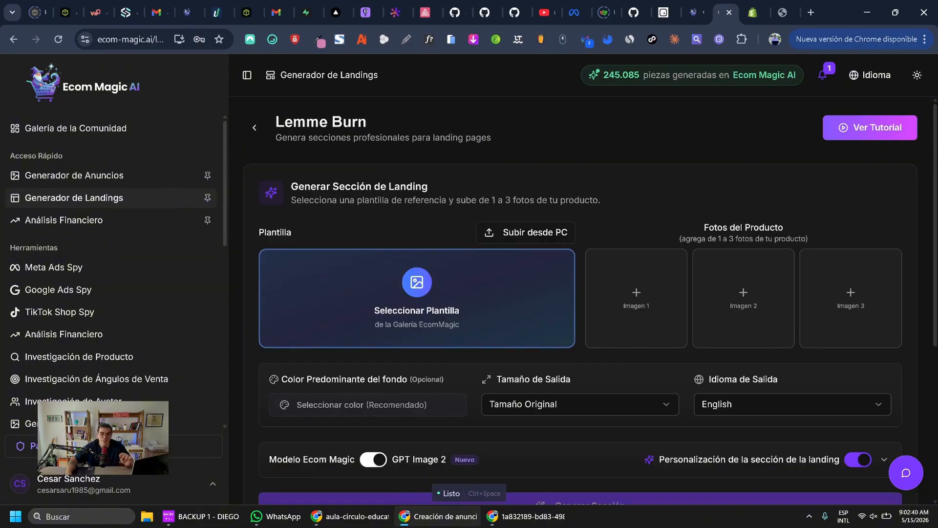
# - Expand the landing section customization options and look over their fields
pyautogui.scroll(-1, 580, 293)
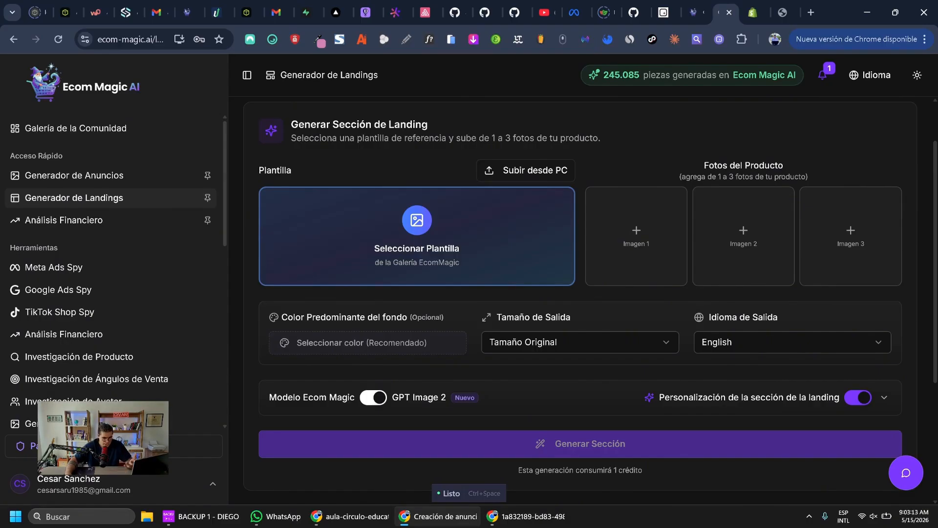
pyautogui.scroll(-1, 374, 397)
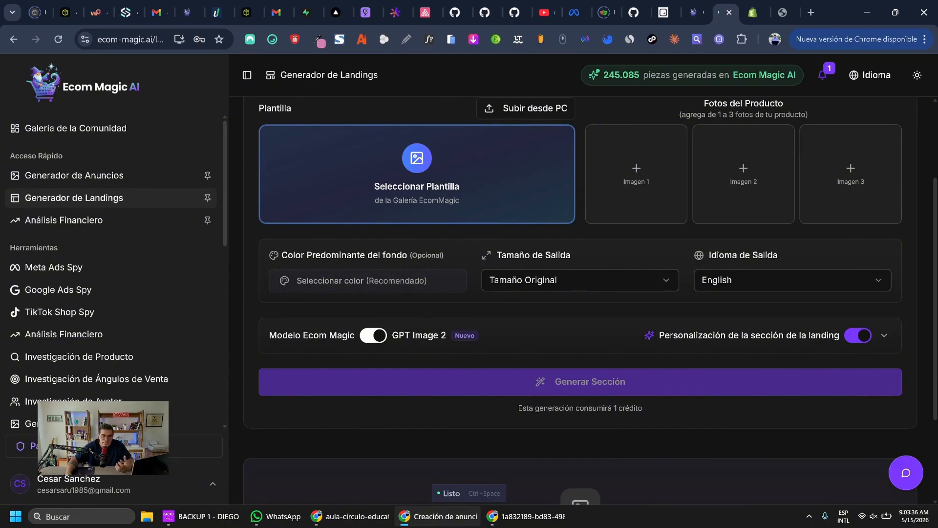
pyautogui.click(884, 336)
pyautogui.scroll(-4, 580, 293)
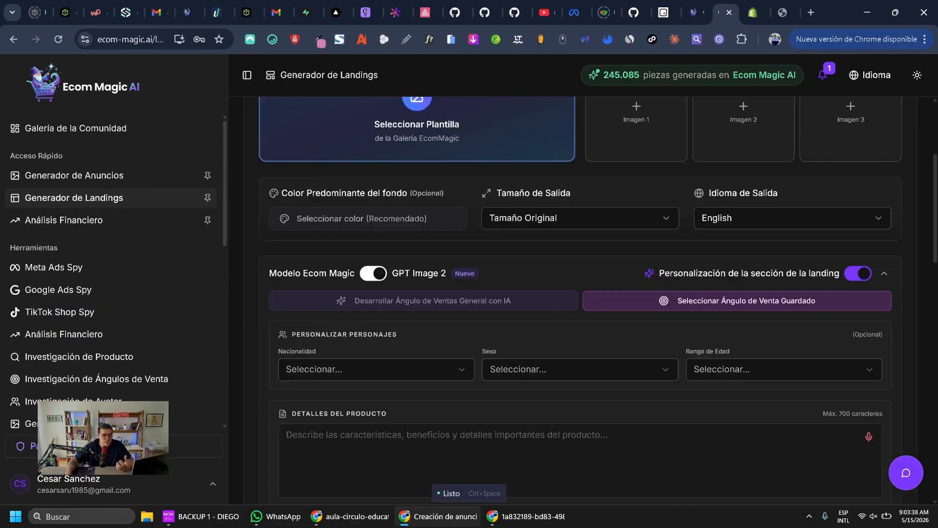
pyautogui.scroll(-6, 580, 293)
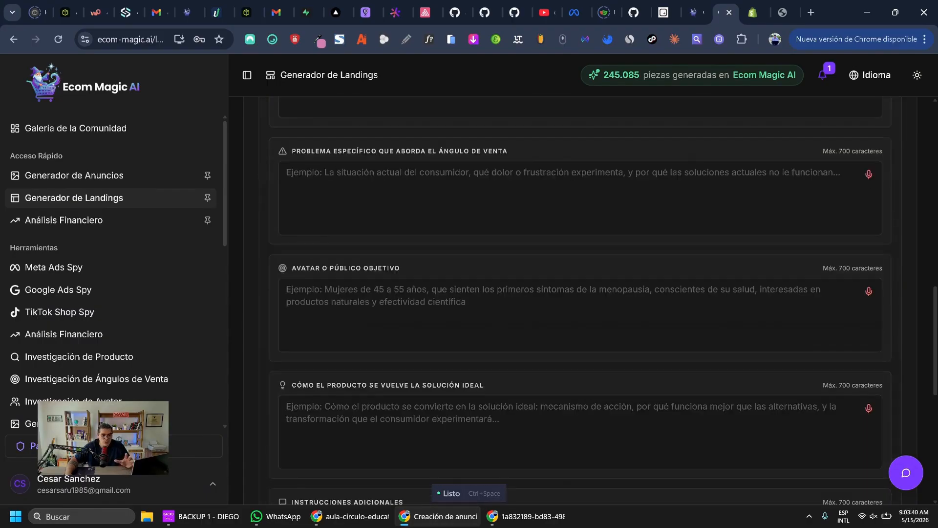
pyautogui.scroll(6, 580, 293)
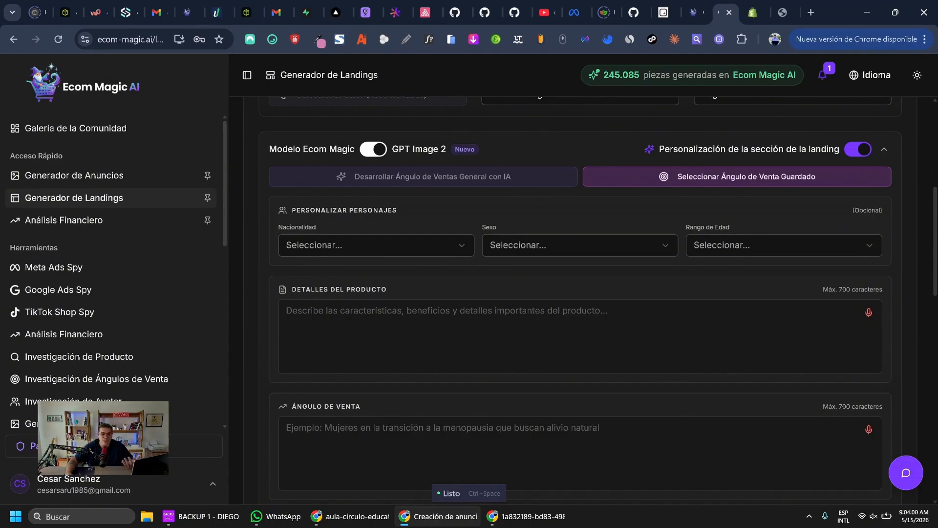
# - Check the available choices for the characters' nationality, sex and age range without selecting any
pyautogui.click(376, 245)
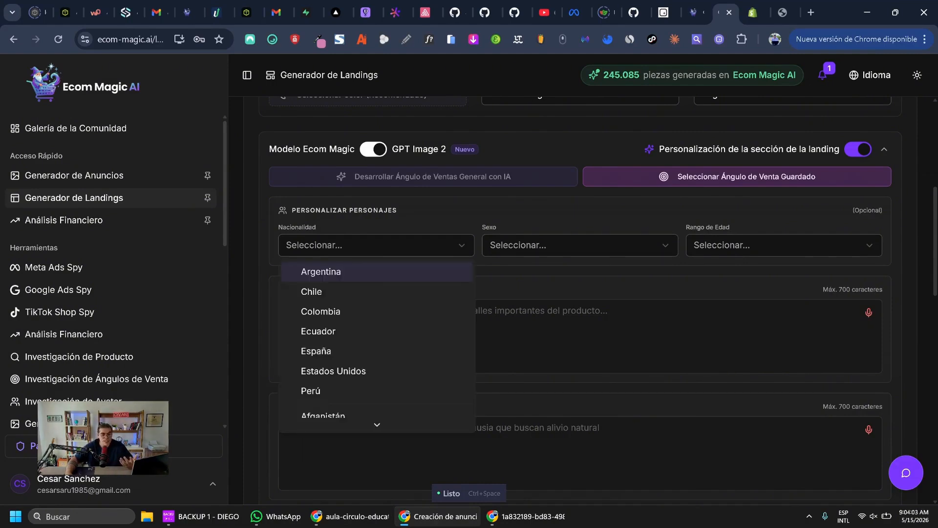
pyautogui.click(580, 246)
pyautogui.click(580, 245)
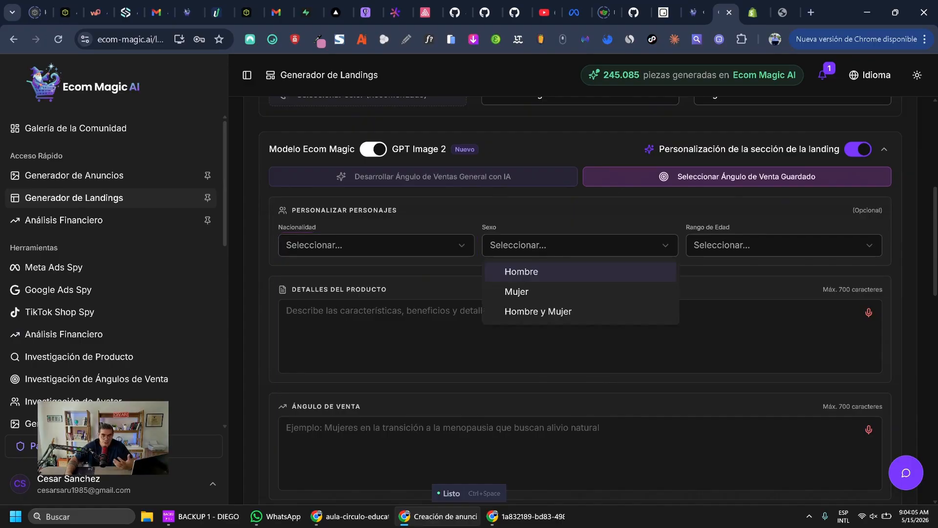
pyautogui.click(783, 245)
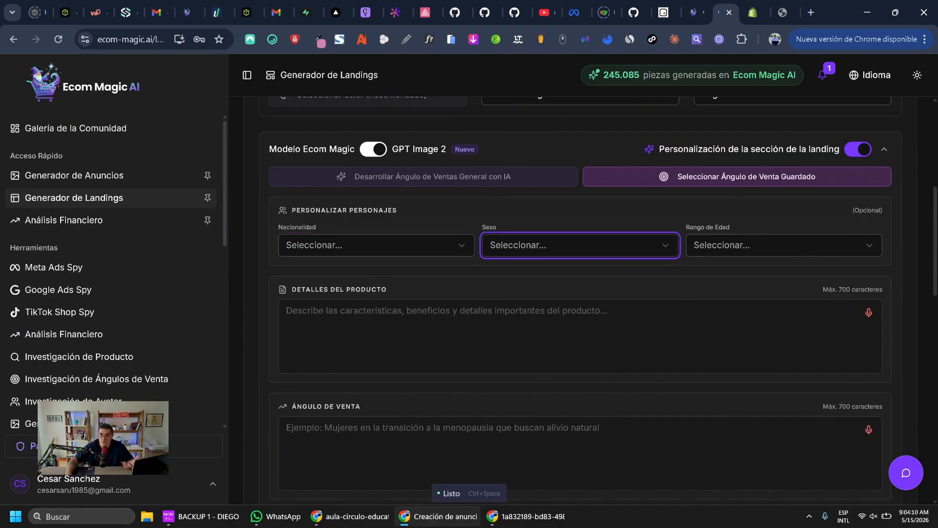
pyautogui.click(783, 245)
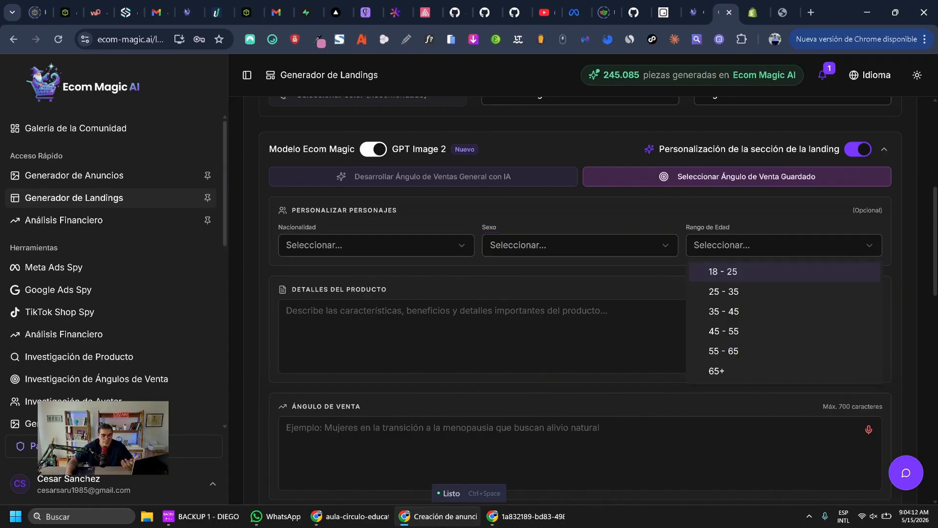
pyautogui.click(784, 245)
# - Review the customization text fields, from product details, sales angle and specific problem through target audience and ideal solution to additional instructions
pyautogui.scroll(-3, 580, 294)
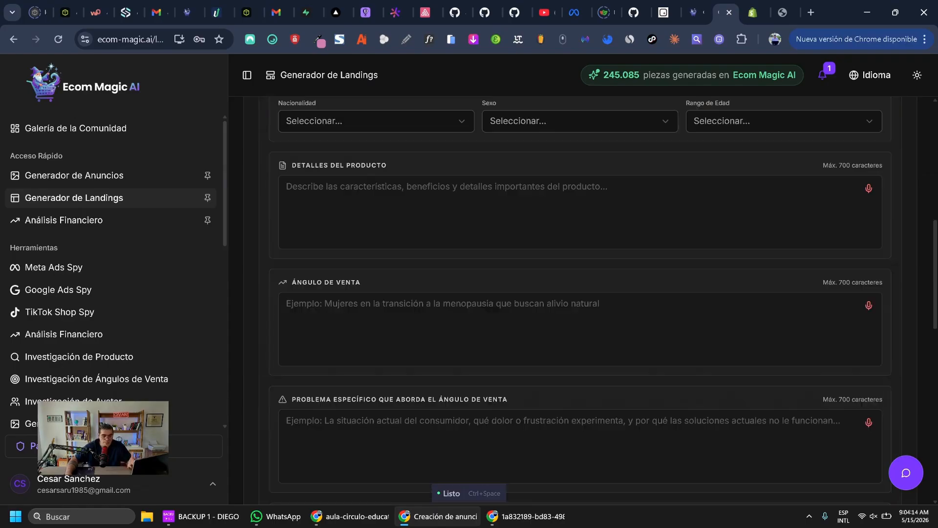
pyautogui.click(580, 212)
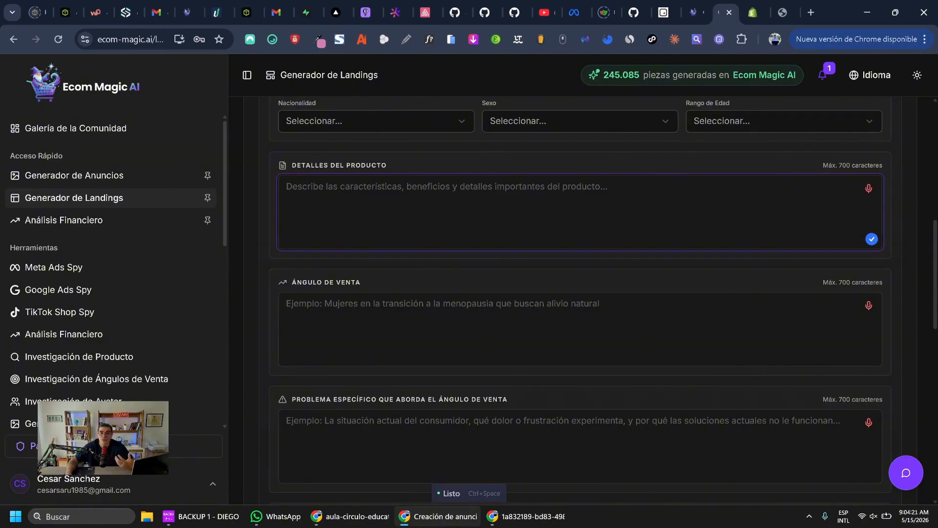
pyautogui.scroll(-1, 580, 293)
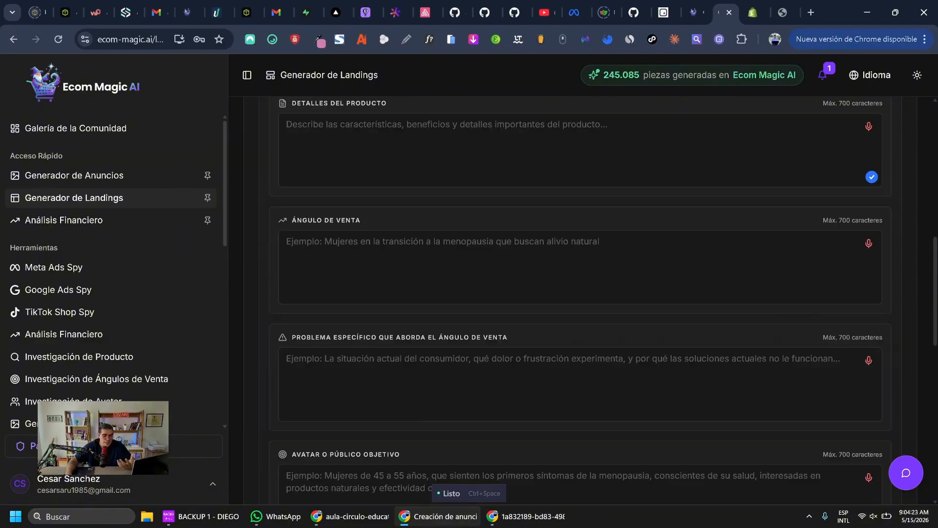
pyautogui.click(580, 267)
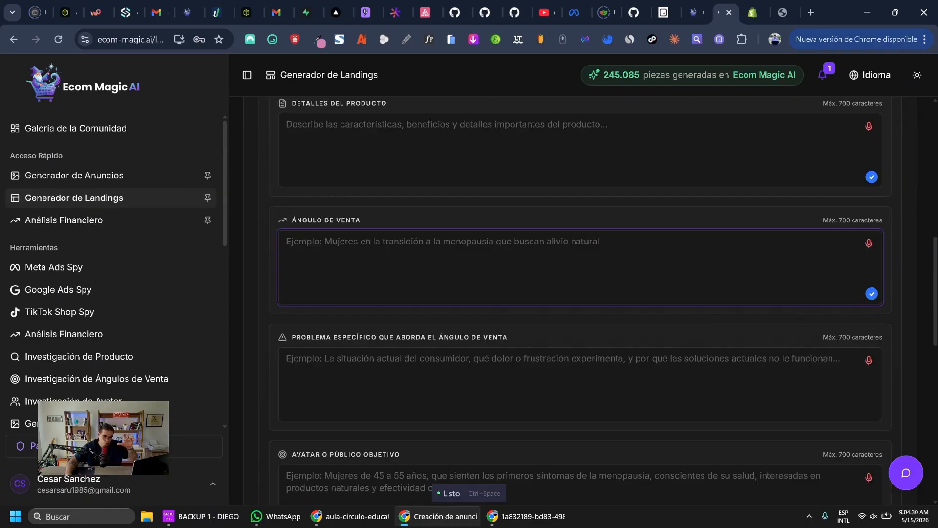
pyautogui.scroll(-1, 580, 293)
pyautogui.click(580, 322)
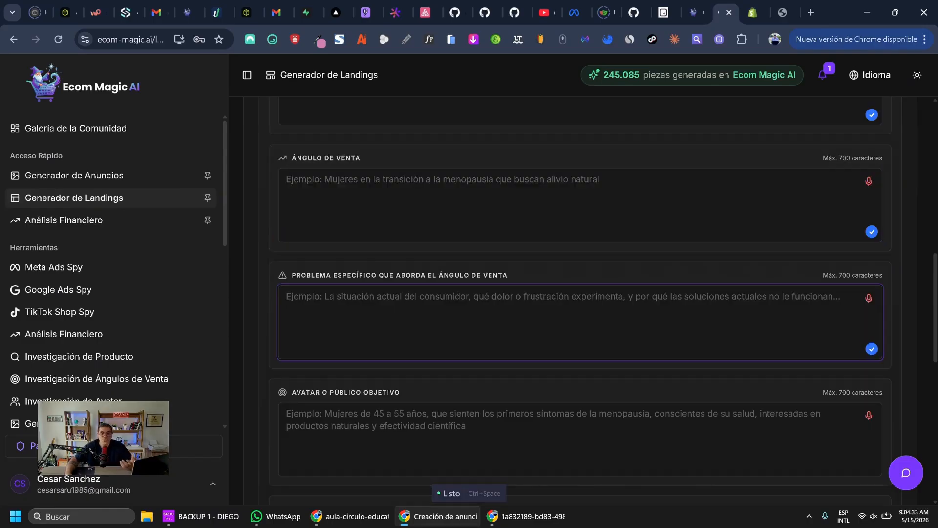
pyautogui.scroll(-2, 580, 318)
pyautogui.click(580, 318)
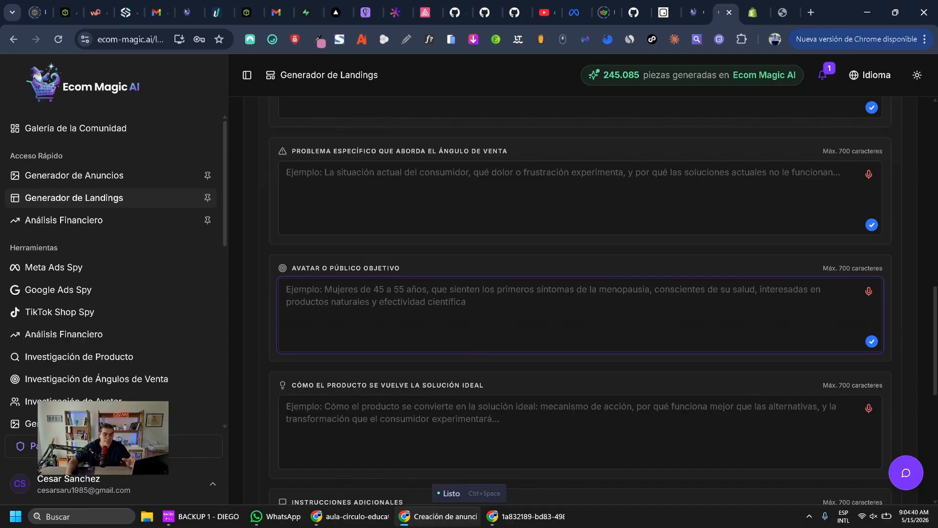
pyautogui.scroll(-1, 580, 293)
pyautogui.scroll(-1, 580, 293)
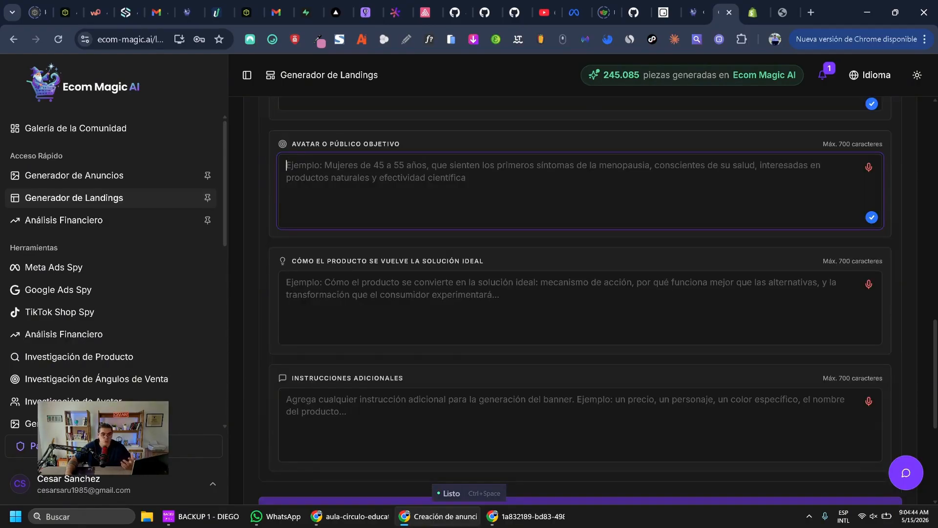
pyautogui.scroll(-1, 579, 294)
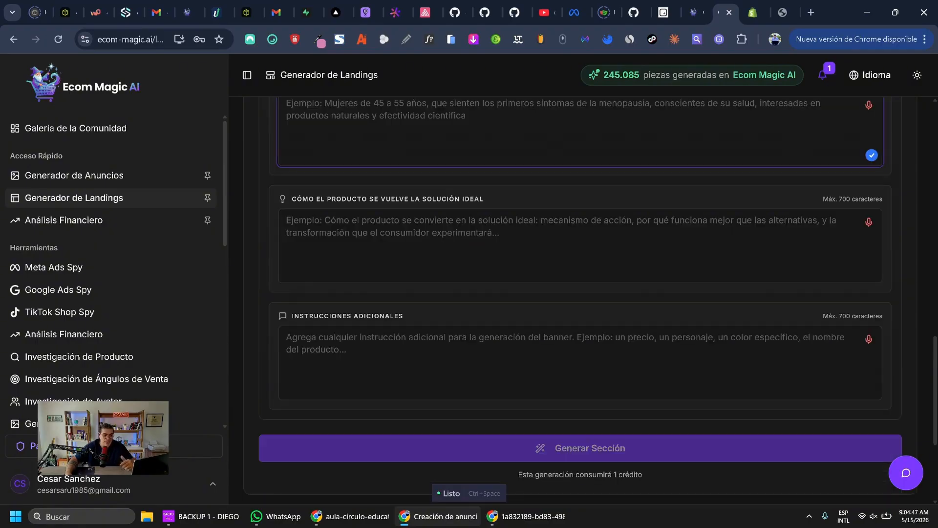
pyautogui.click(580, 363)
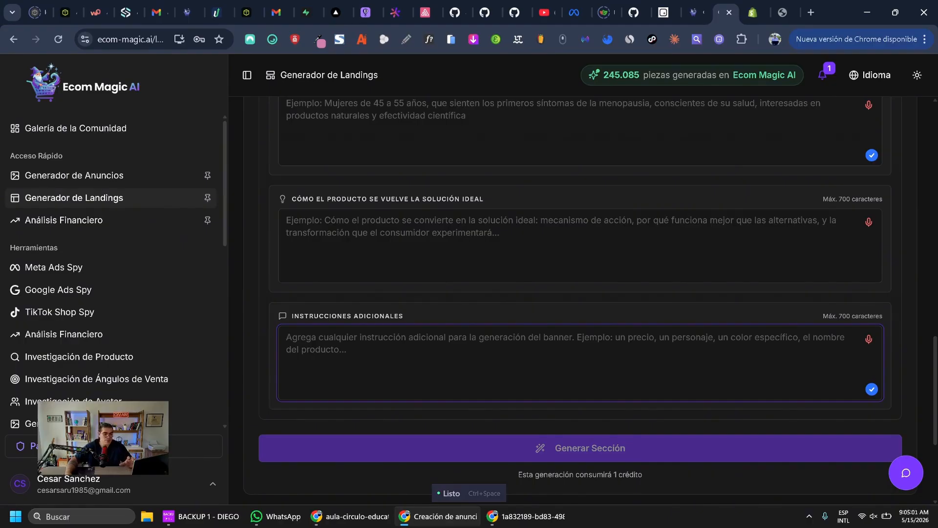
# - Upload the image "lemme" from the Descargas folder as the first product photo
pyautogui.scroll(20, 581, 293)
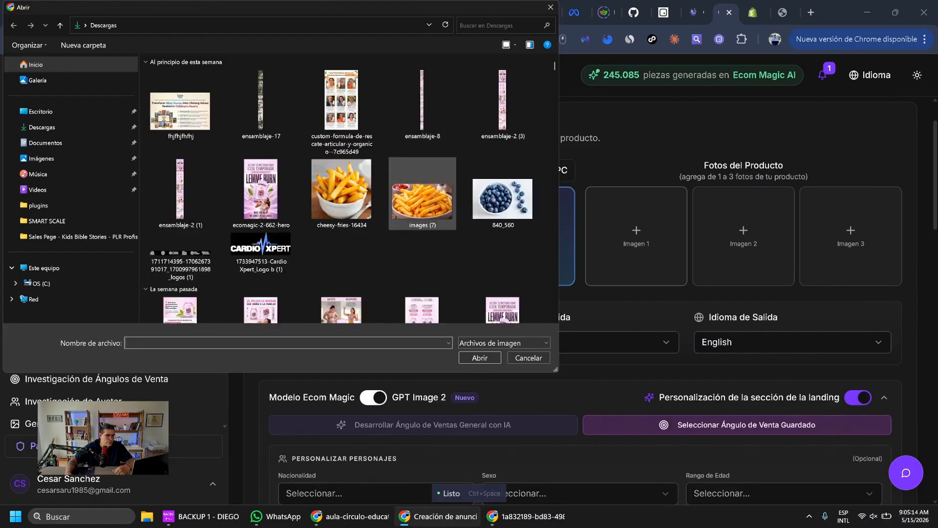
pyautogui.scroll(-10, 423, 113)
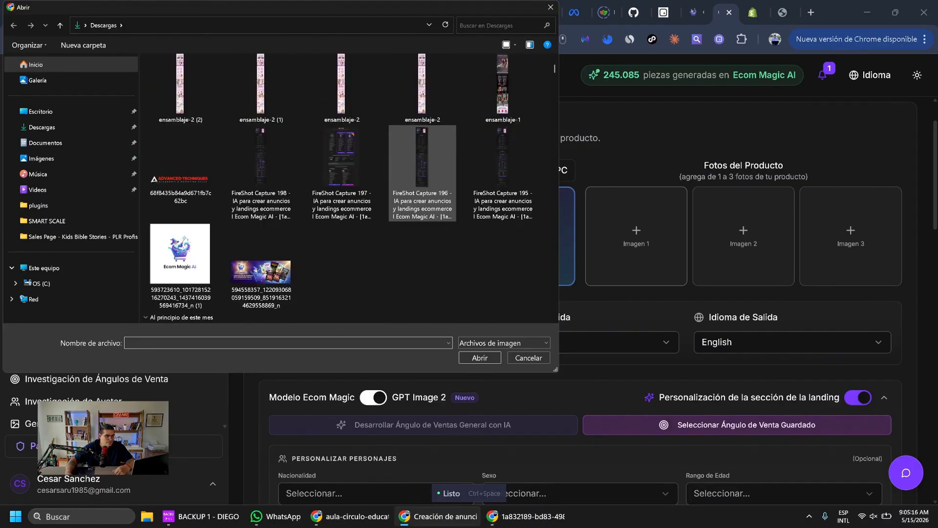
pyautogui.scroll(-3, 423, 122)
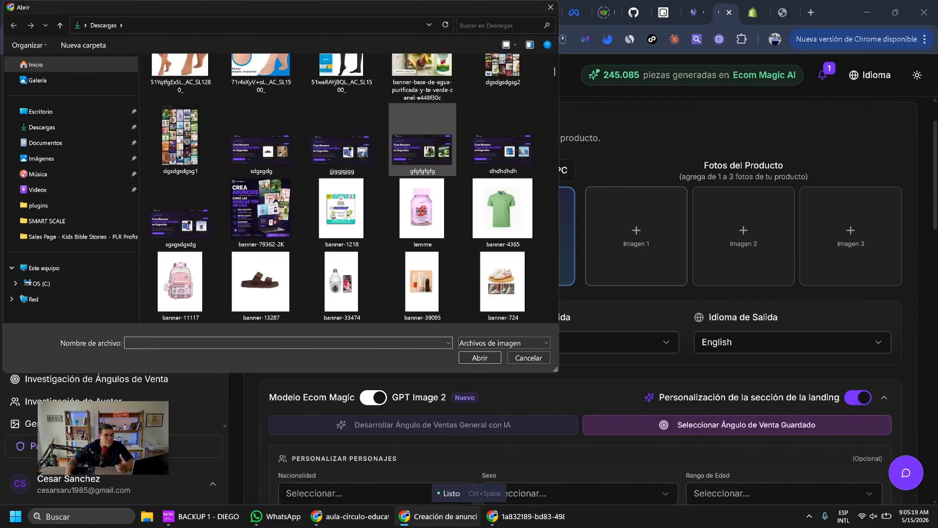
pyautogui.click(422, 208)
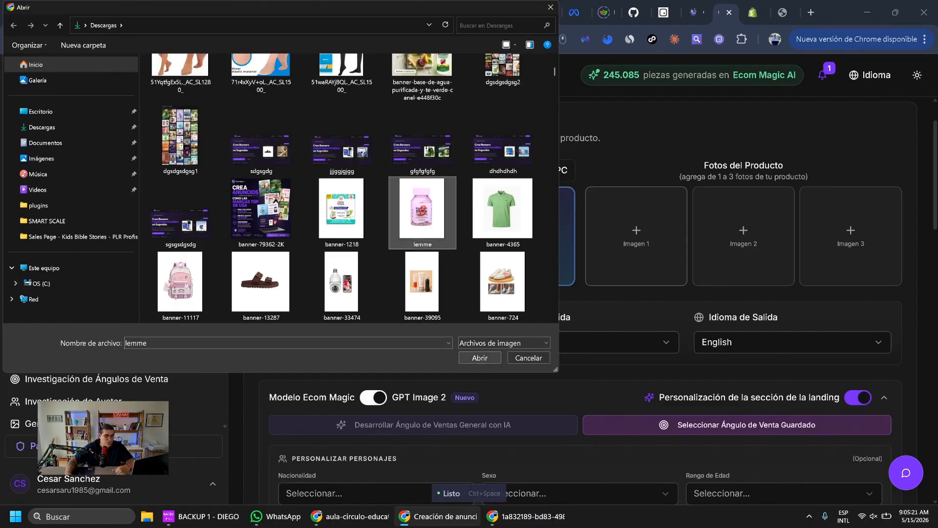
pyautogui.click(480, 358)
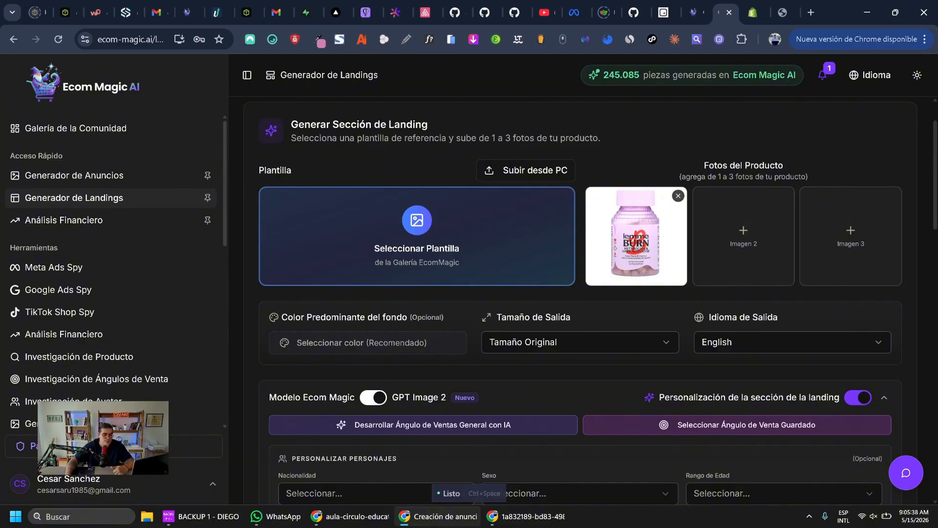
pyautogui.scroll(-4, 580, 294)
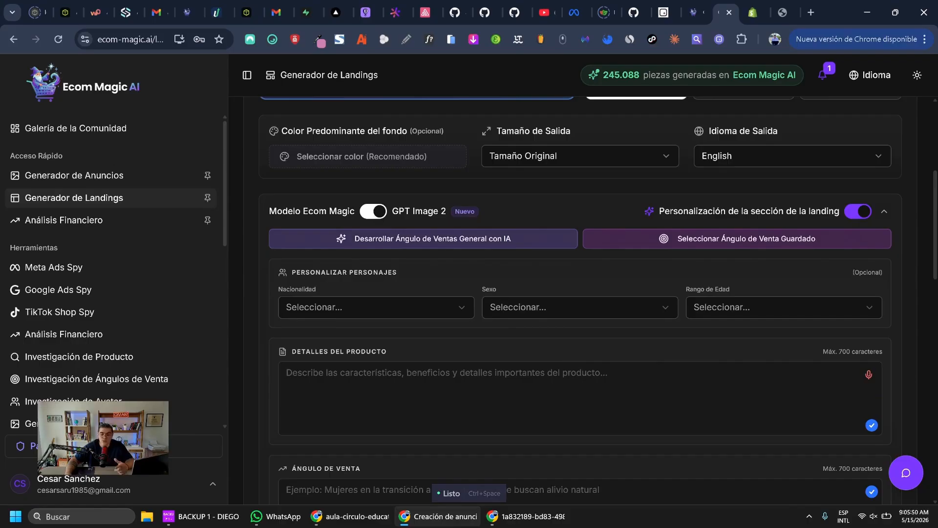
# - Develop the general sales angle with AI to fill in the English customization texts for Lemme Burn
pyautogui.click(424, 239)
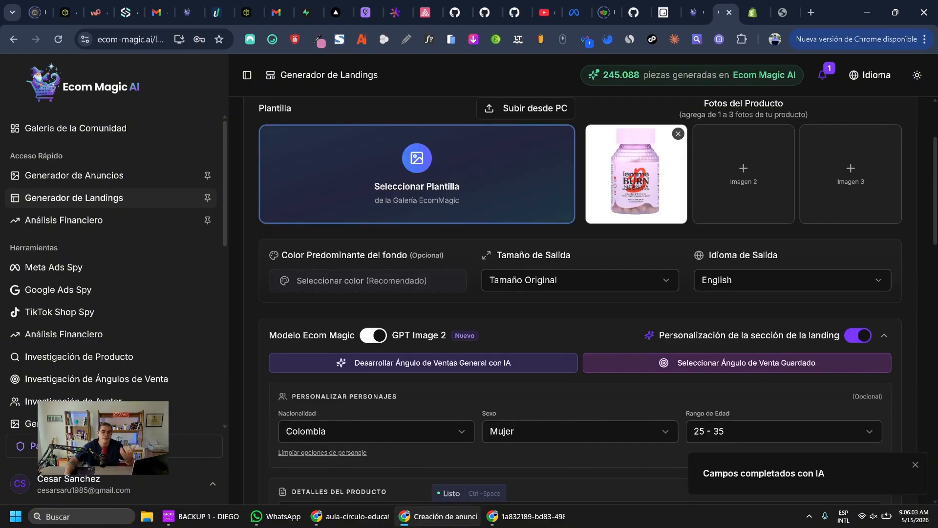
pyautogui.scroll(-4, 581, 300)
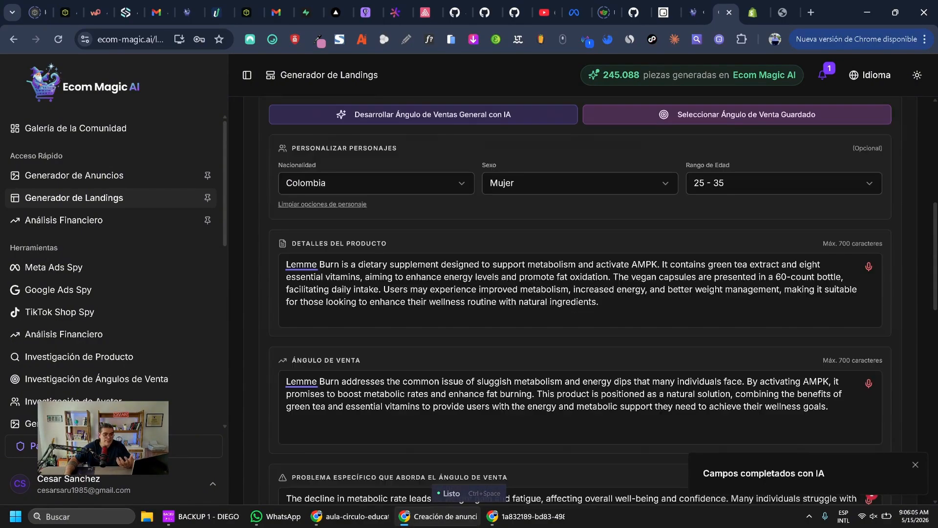
pyautogui.scroll(2, 580, 300)
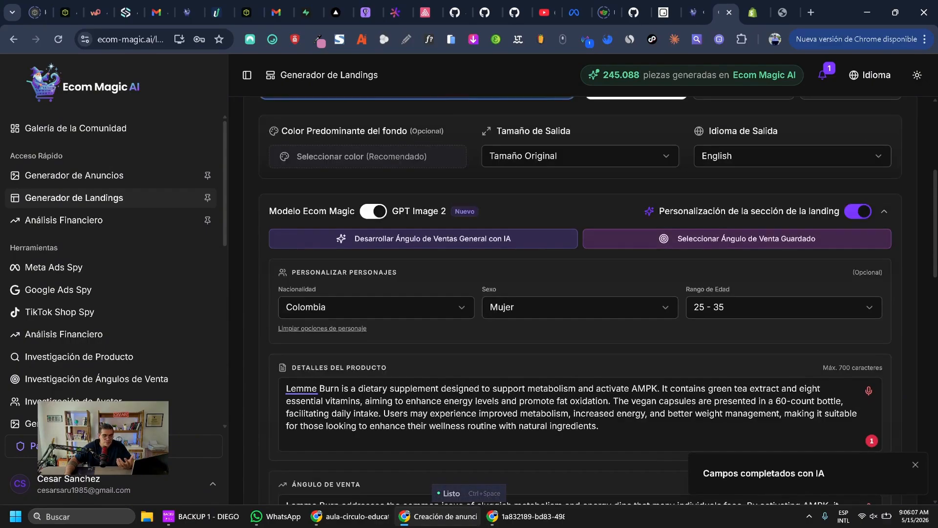
# - Set the output language to Español and regenerate the general sales angle with AI
pyautogui.click(792, 156)
pyautogui.click(792, 183)
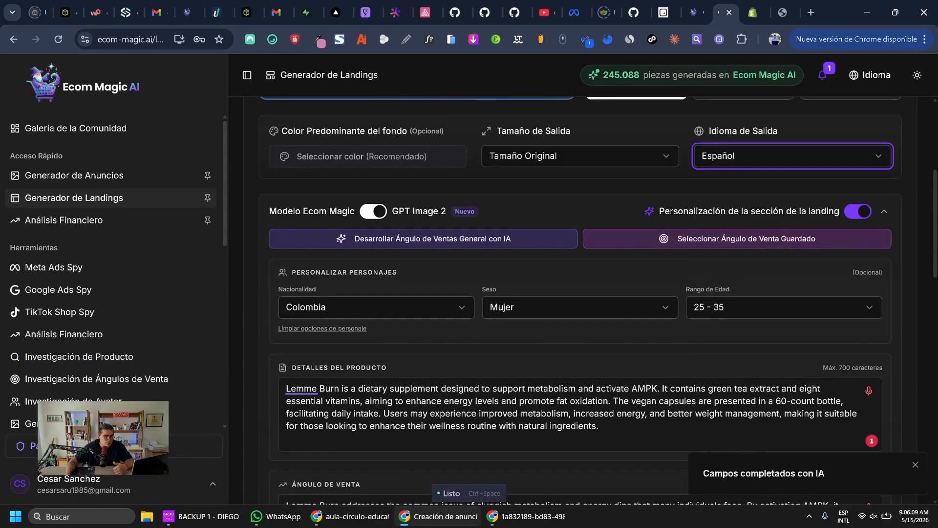
pyautogui.scroll(1, 581, 300)
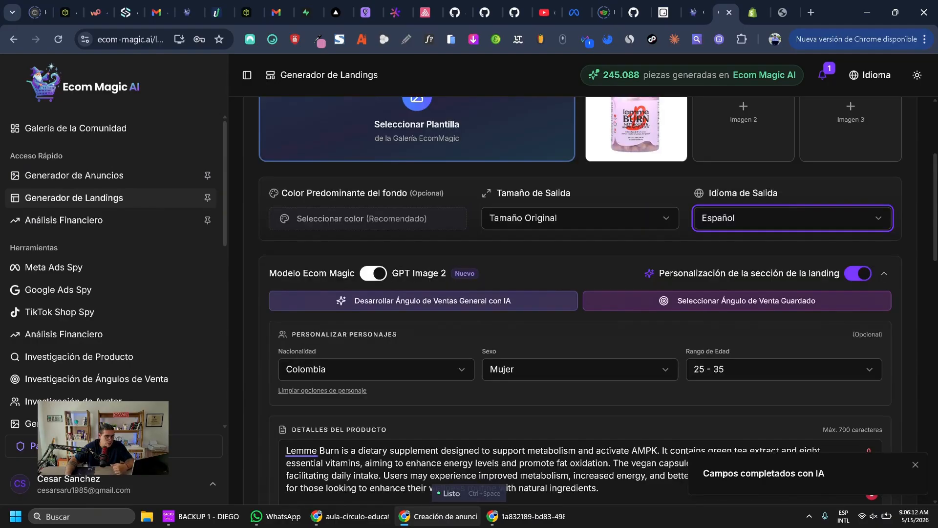
pyautogui.click(423, 300)
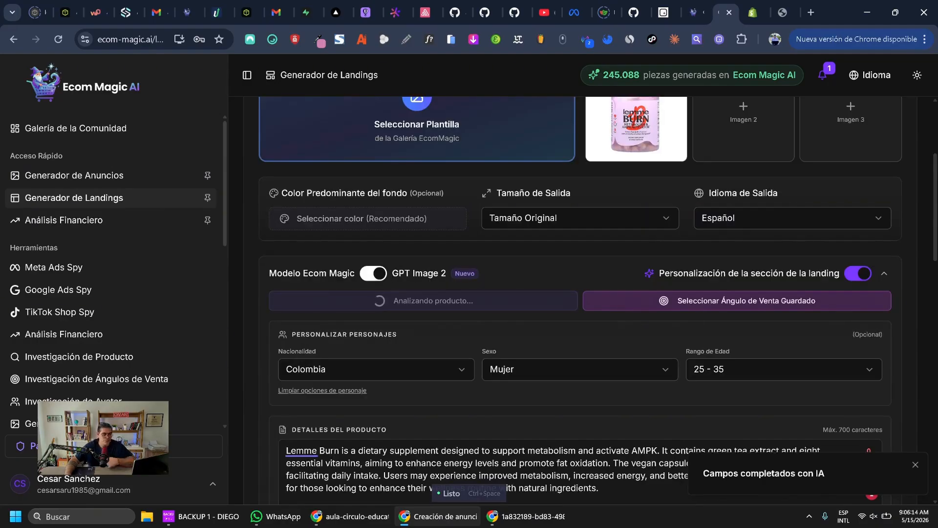
# - Review the AI-written customization texts, from product details and sales angle through specific problem, target audience and ideal solution
pyautogui.scroll(-4, 580, 300)
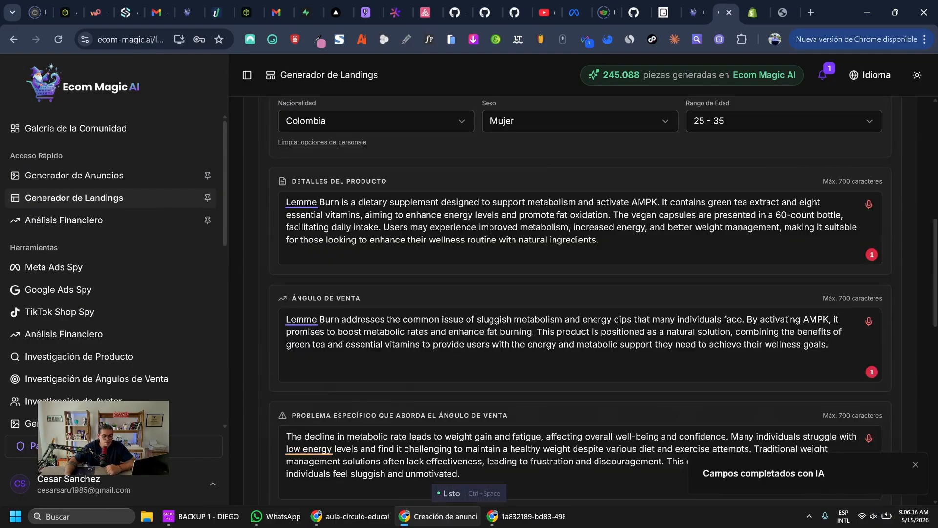
pyautogui.scroll(-7, 580, 300)
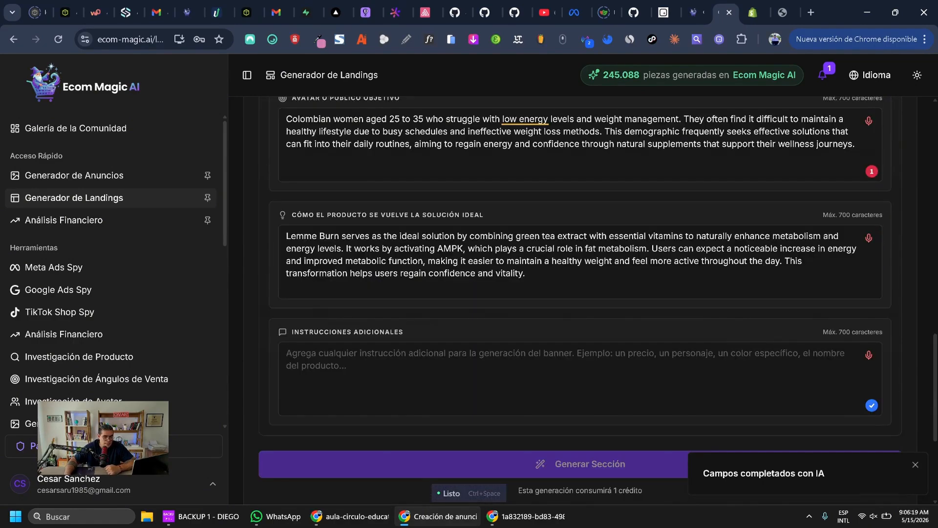
pyautogui.scroll(7, 581, 300)
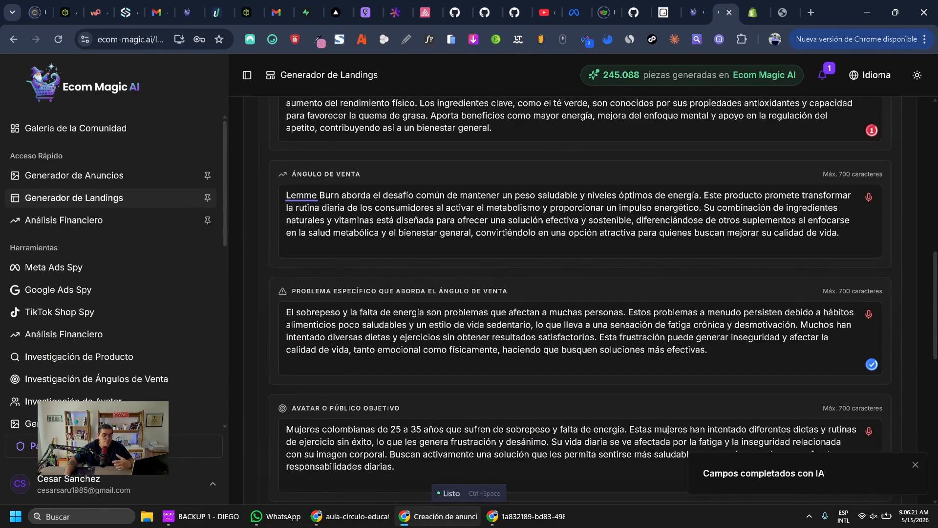
pyautogui.scroll(1, 580, 300)
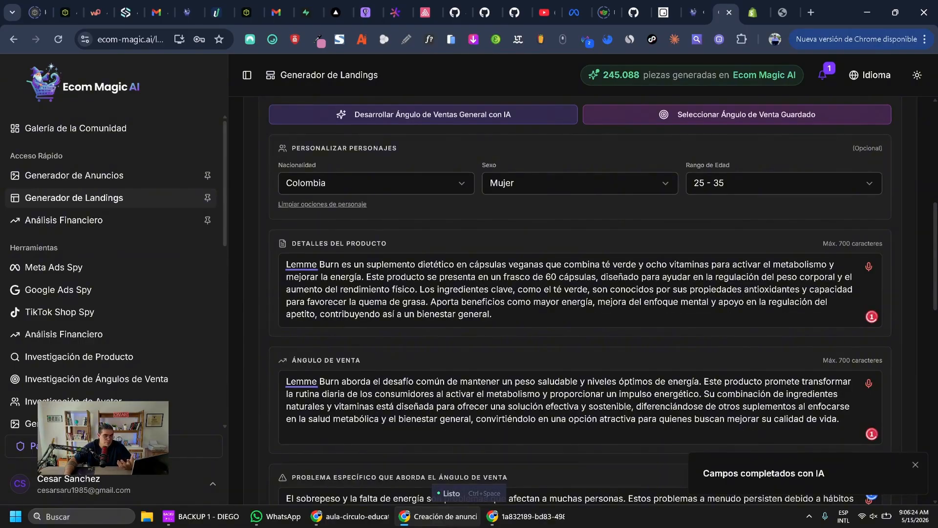
pyautogui.scroll(-3, 580, 300)
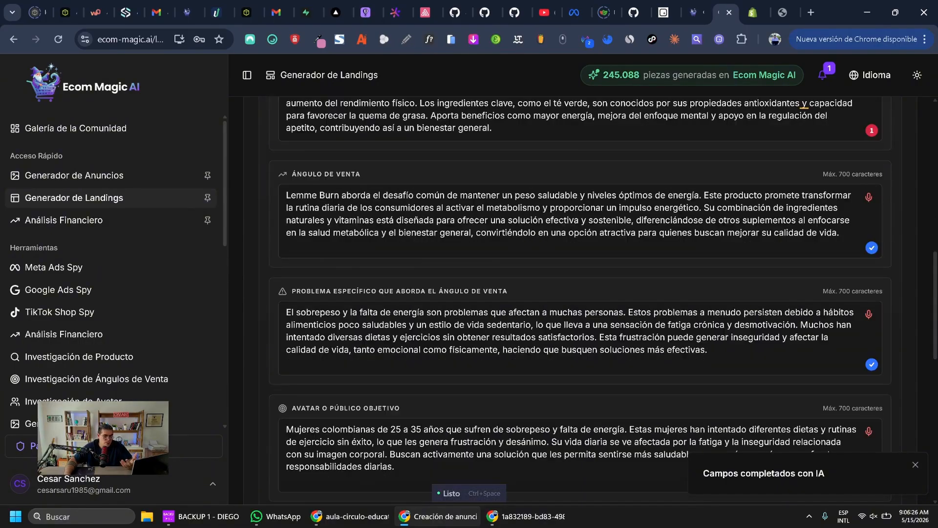
pyautogui.scroll(-2, 580, 300)
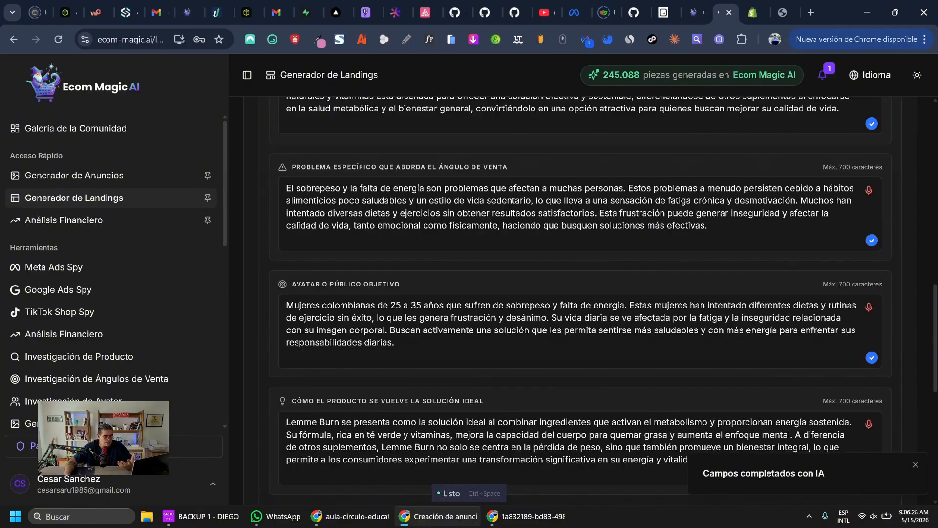
pyautogui.scroll(-1, 580, 300)
pyautogui.scroll(8, 581, 300)
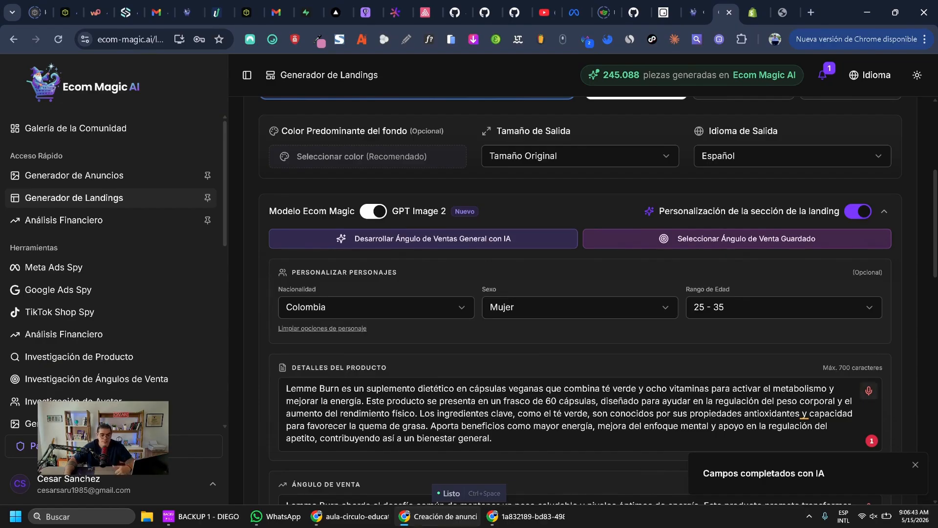
# - Collapse the landing section customization options and open the Ecom Magic section template gallery
pyautogui.click(884, 211)
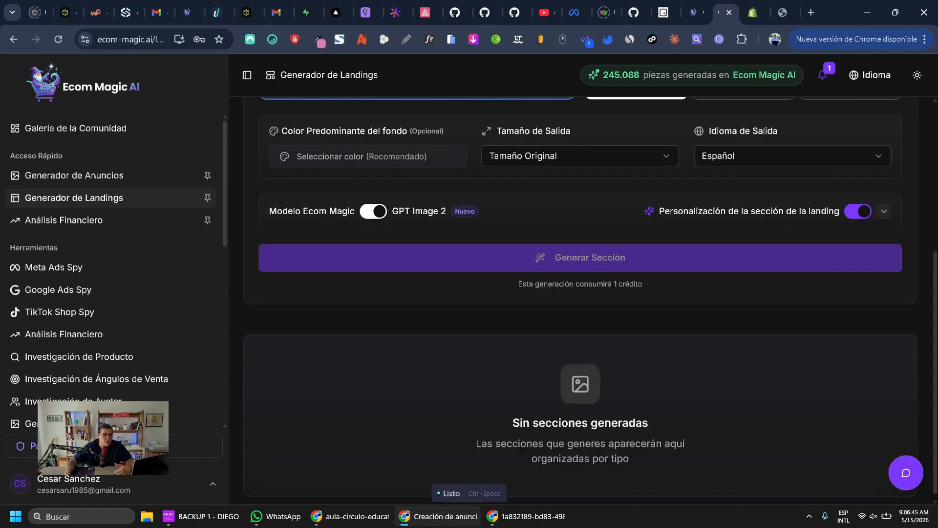
pyautogui.scroll(5, 581, 293)
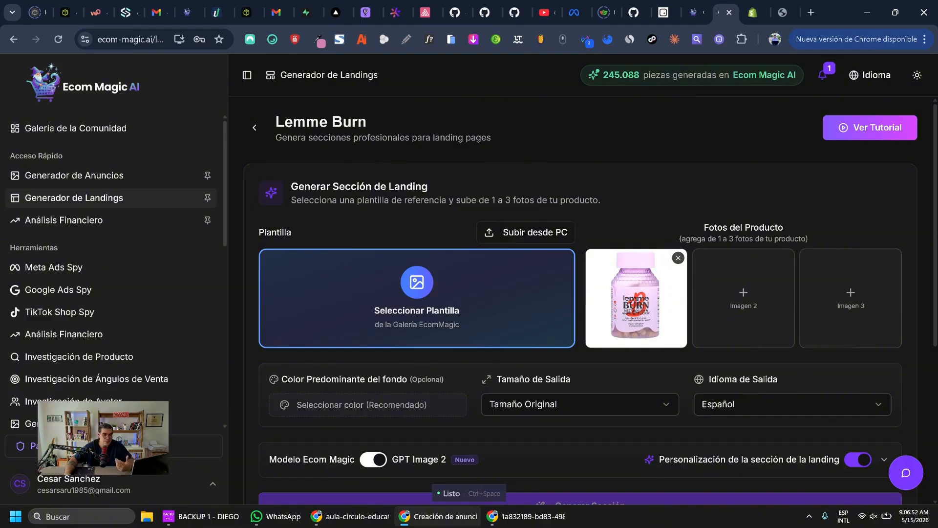
pyautogui.click(417, 298)
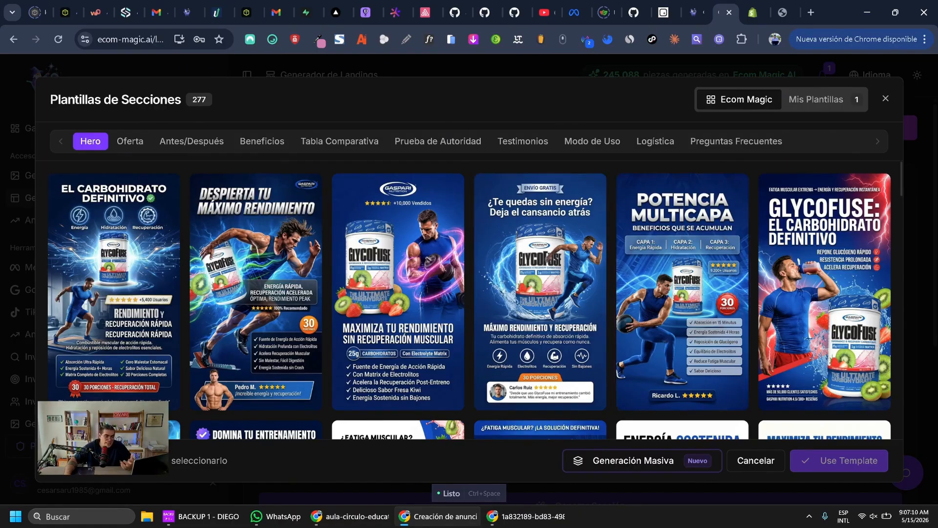
# - Browse the Hero section templates in the gallery without selecting any
pyautogui.scroll(-3, 537, 293)
pyautogui.scroll(-3, 825, 293)
pyautogui.scroll(5, 825, 293)
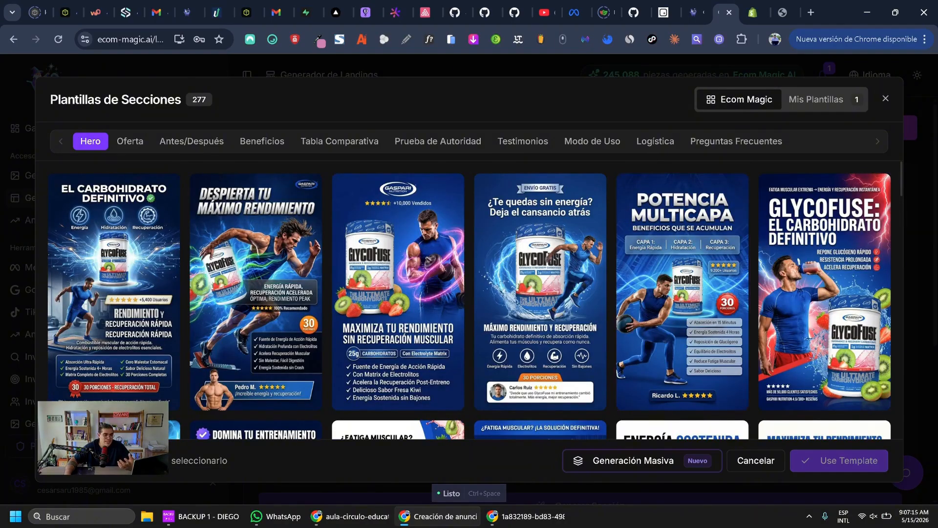
pyautogui.scroll(-8, 682, 293)
pyautogui.scroll(4, 682, 293)
pyautogui.scroll(4, 682, 293)
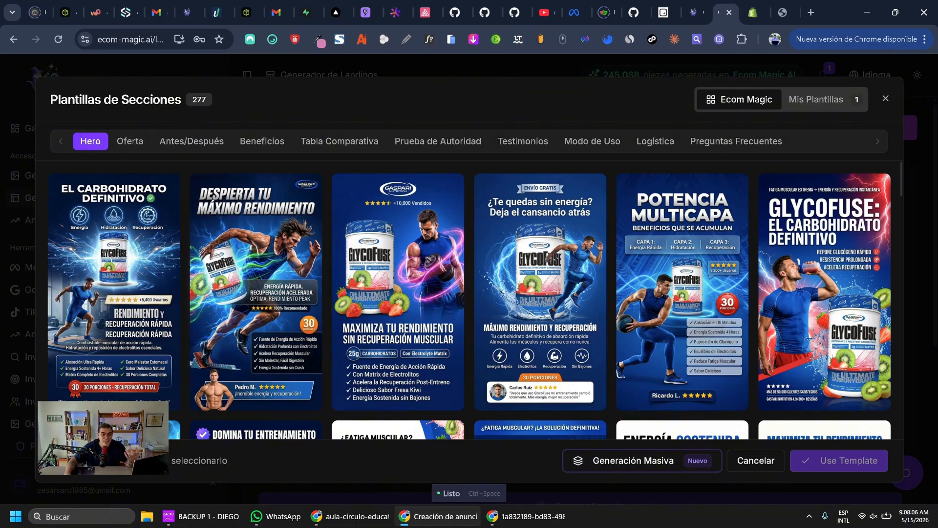
# - Switch the template gallery to mass generation and set the number of sections to 10
pyautogui.click(633, 460)
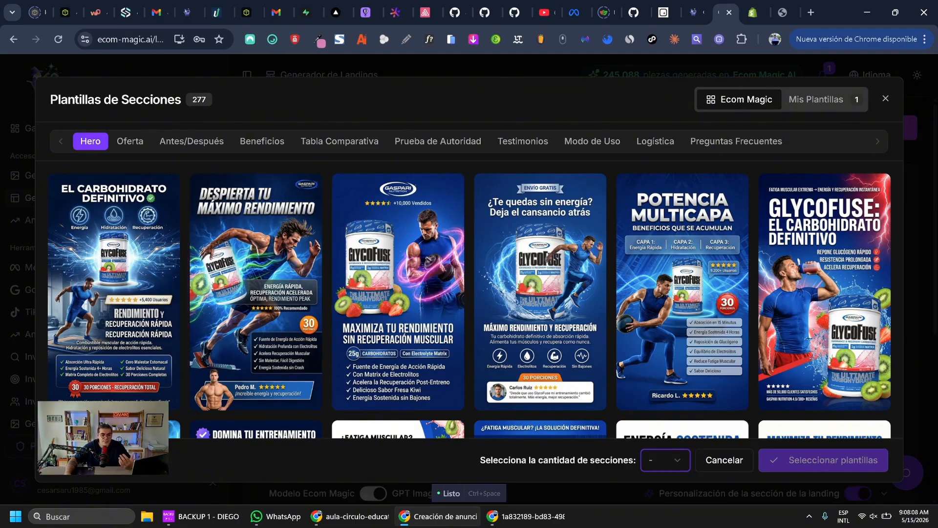
pyautogui.click(721, 460)
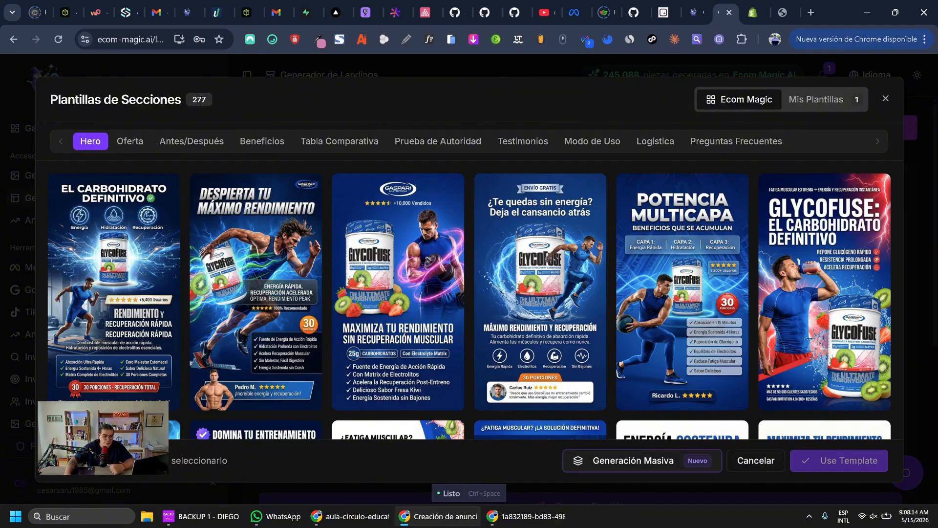
pyautogui.click(718, 460)
pyautogui.click(665, 460)
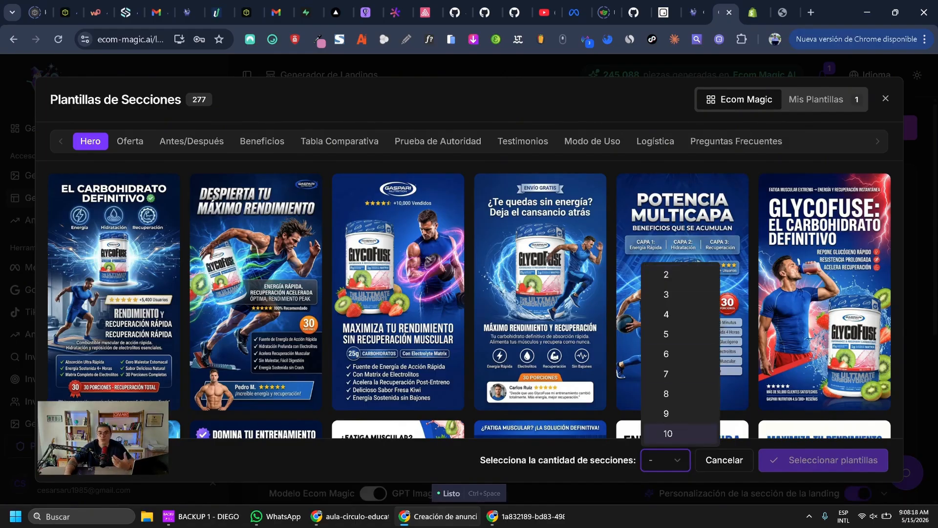
pyautogui.click(667, 434)
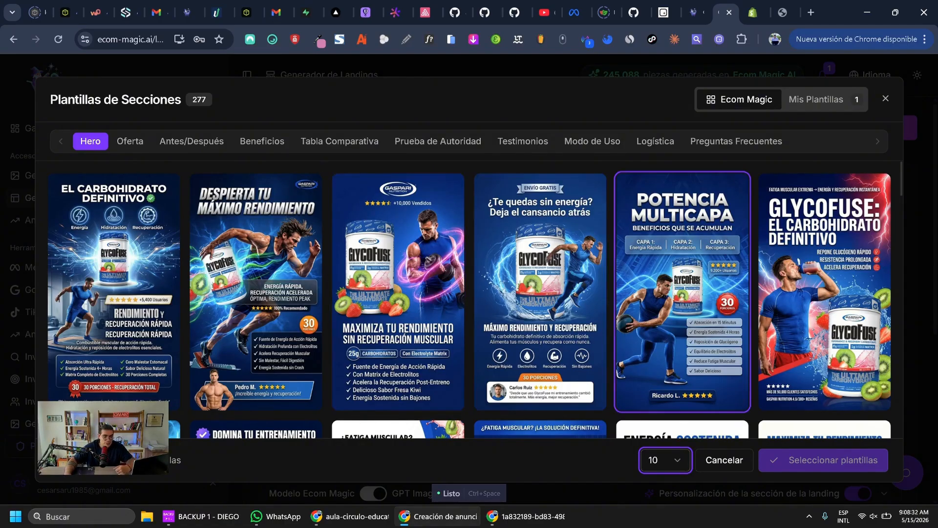
# - Select the blue Hero template showing a man drinking beside the jar and the line "Más de 100.000 atletas satisfechos"
pyautogui.scroll(-3, 682, 294)
pyautogui.scroll(-3, 682, 254)
pyautogui.click(541, 254)
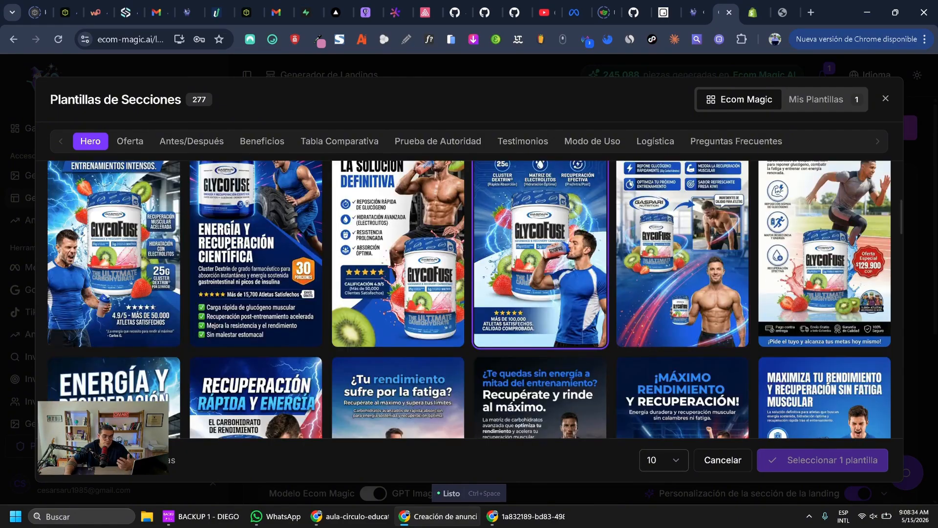
pyautogui.scroll(1, 540, 254)
pyautogui.scroll(1, 540, 254)
# - Add the Oferta template "¡Oferta exclusiva de Glycofuse!" and the first Antes/Después template, "Transforma tu rendimiento con Glycofuse", to the selection
pyautogui.click(130, 141)
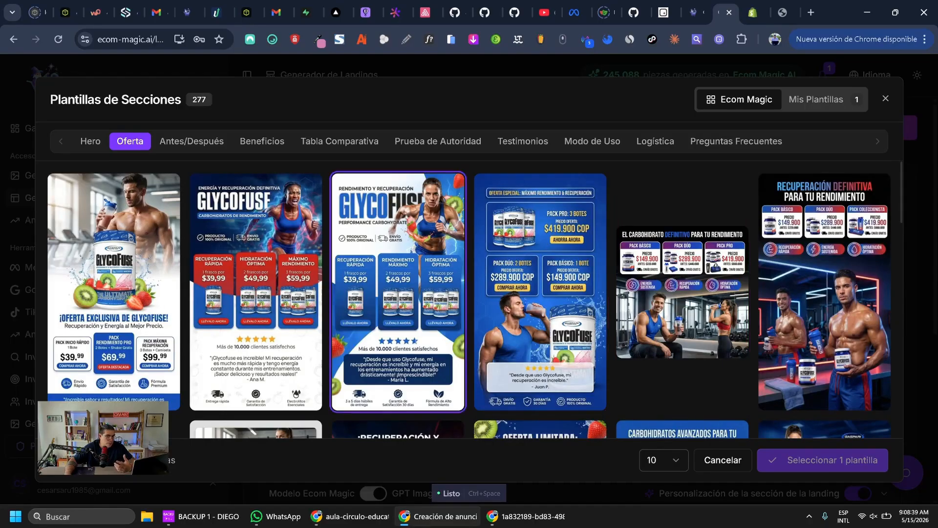
pyautogui.click(114, 274)
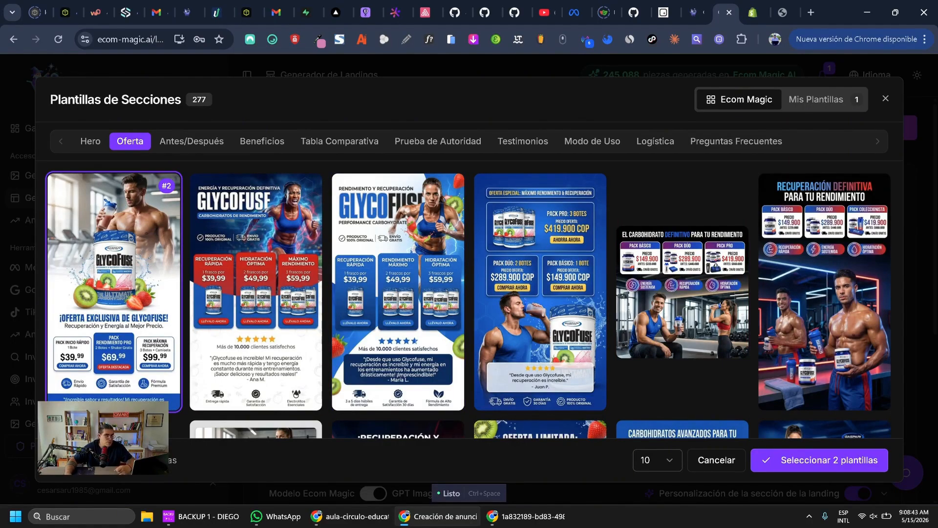
pyautogui.click(192, 141)
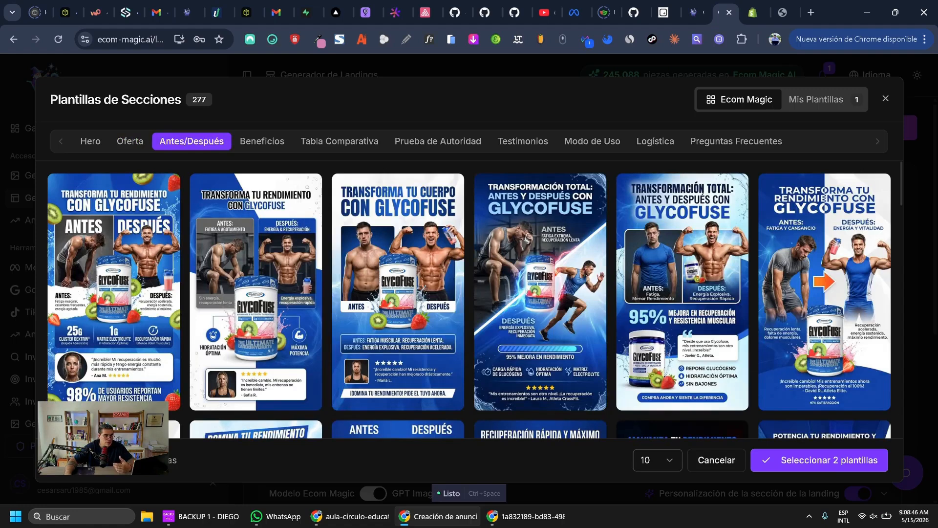
pyautogui.click(114, 274)
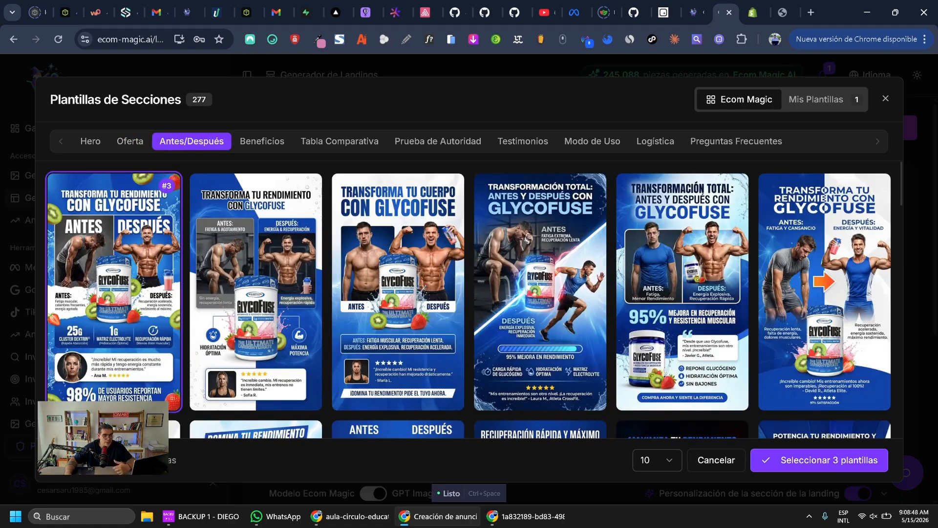
# - Add two Beneficios templates to the selection: "¿Te falta energía, resistencia y recuperación en tus entrenamientos?" and "La Ciencia Detrás de Glycofuse"
pyautogui.click(262, 141)
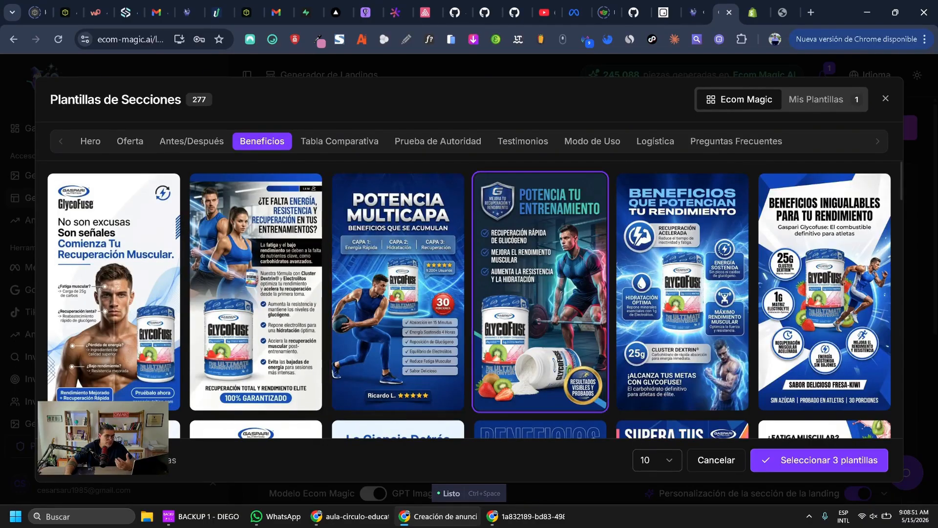
pyautogui.click(255, 293)
pyautogui.scroll(-5, 398, 293)
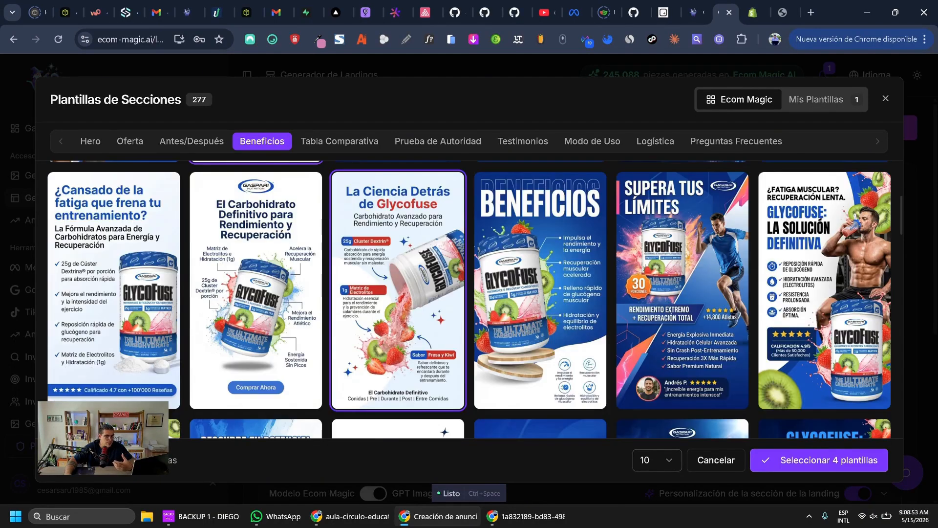
pyautogui.click(398, 293)
pyautogui.scroll(3, 398, 293)
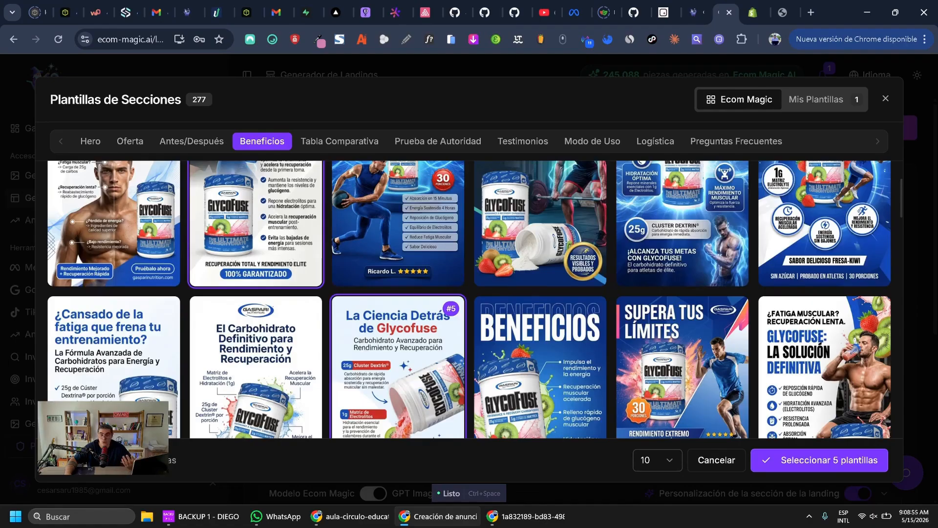
# - Add the Tabla Comparativa template "¡Potencia tu rendimiento y recuperación con la máxima energía!" with the athlete above the table as the sixth section
pyautogui.click(340, 142)
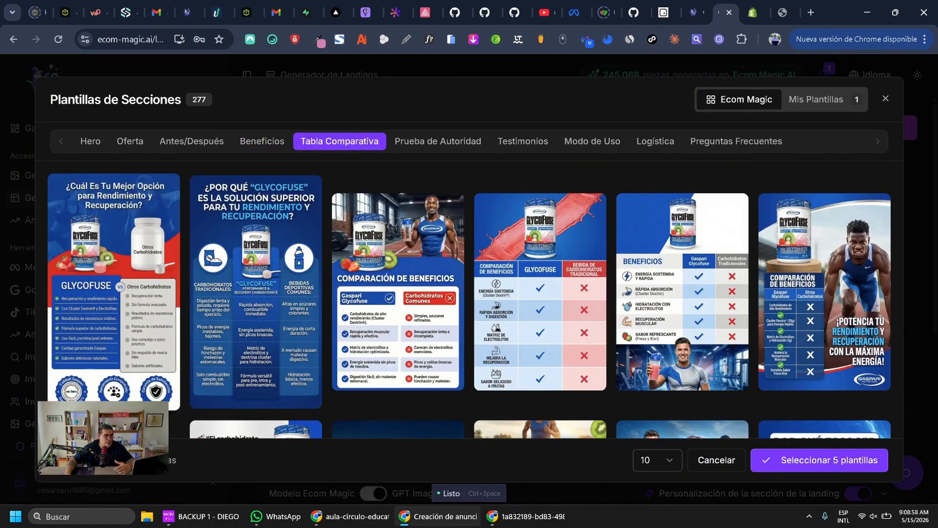
pyautogui.scroll(-5, 540, 290)
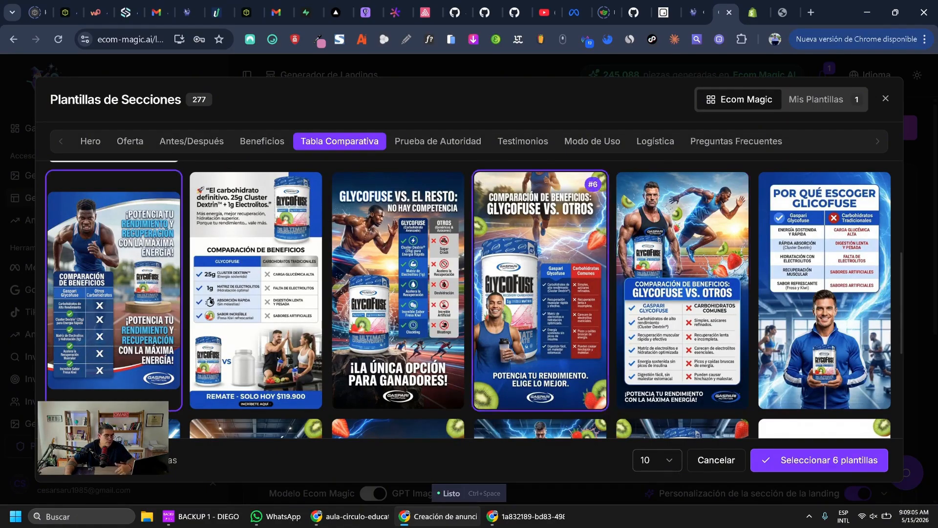
pyautogui.click(114, 288)
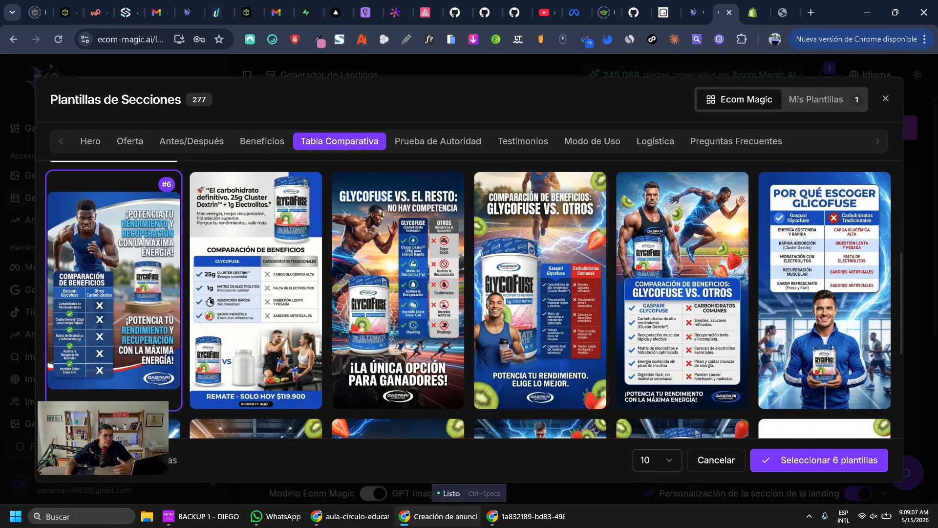
# - Add the Prueba de Autoridad template "Avalado por la ciencia y expertos" to the selection as the seventh section
pyautogui.click(438, 141)
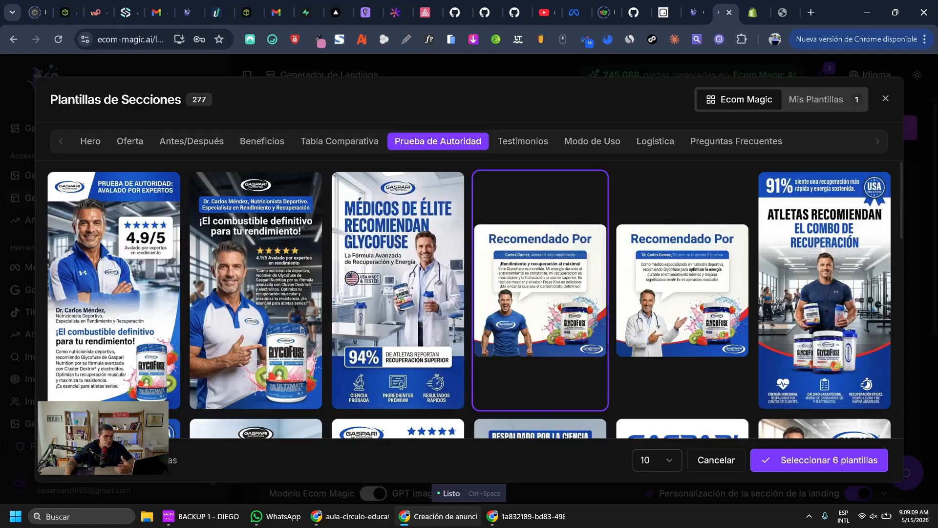
pyautogui.scroll(-4, 540, 206)
pyautogui.scroll(-2, 540, 293)
pyautogui.scroll(1, 540, 293)
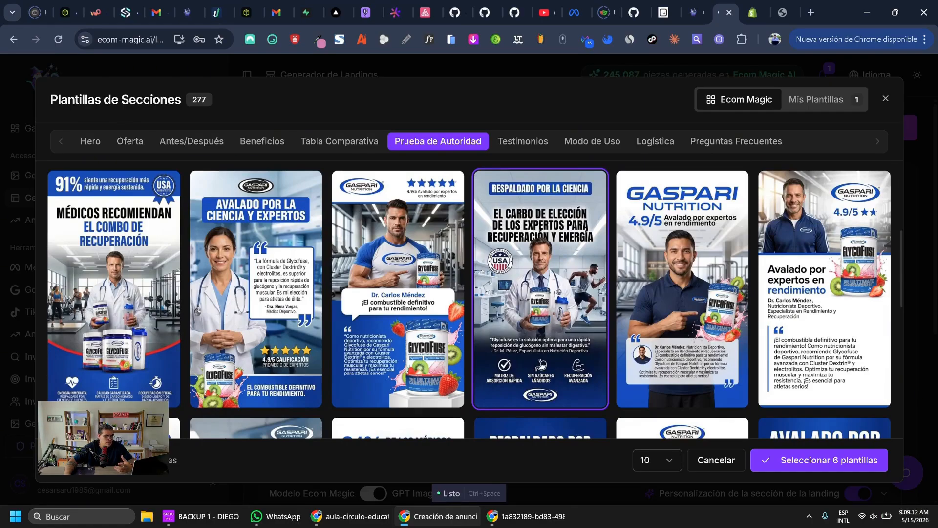
pyautogui.click(255, 288)
# - Add two Testimonios templates: "Testimonios reales de deportistas que mejoran su rendimiento" and "Opiniones reales de atletas que superan sus límites"
pyautogui.click(523, 140)
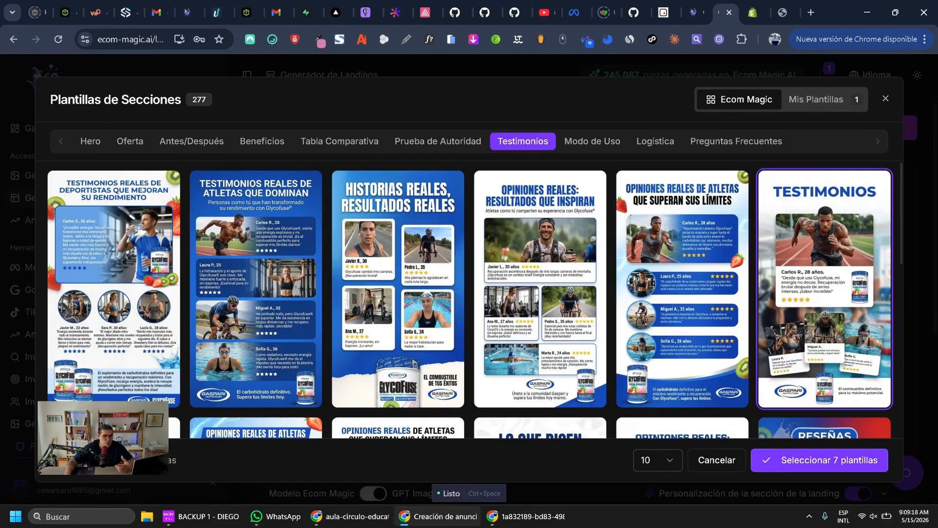
pyautogui.click(113, 288)
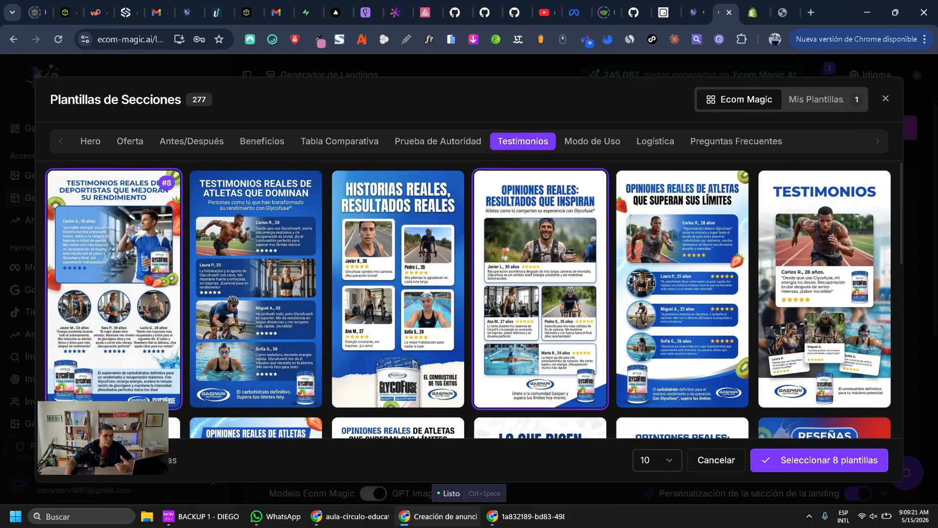
pyautogui.click(682, 288)
# - Add the Modo de Uso template "Cómo maximizar tu rendimiento con Glycofuse" as the tenth section and confirm the template selection
pyautogui.click(592, 141)
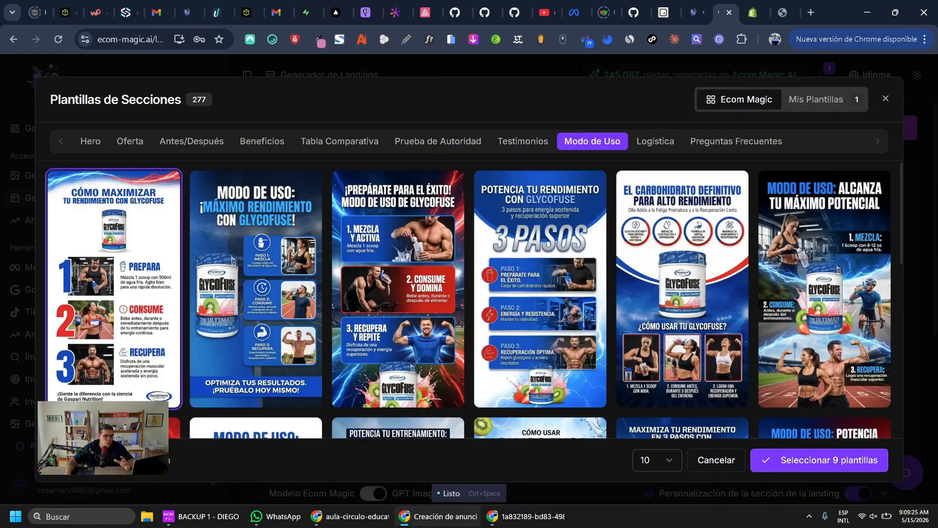
pyautogui.click(114, 288)
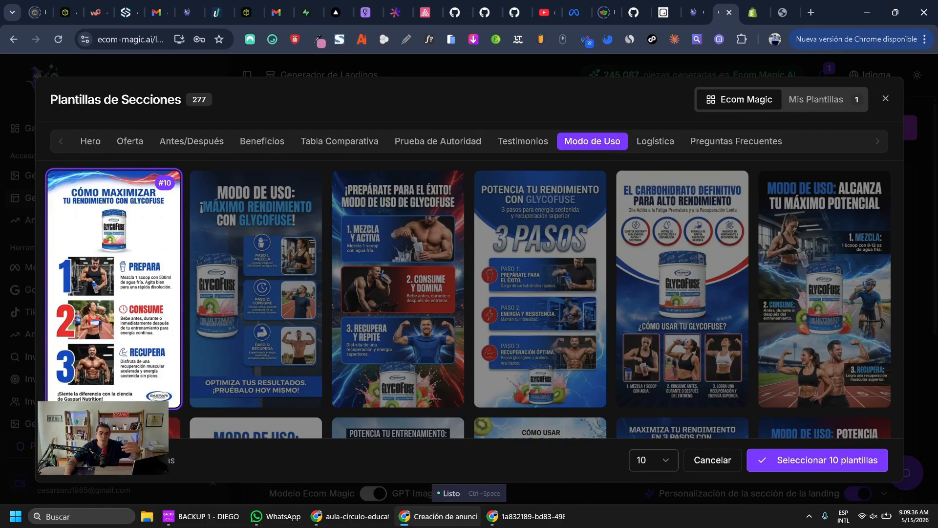
pyautogui.click(817, 460)
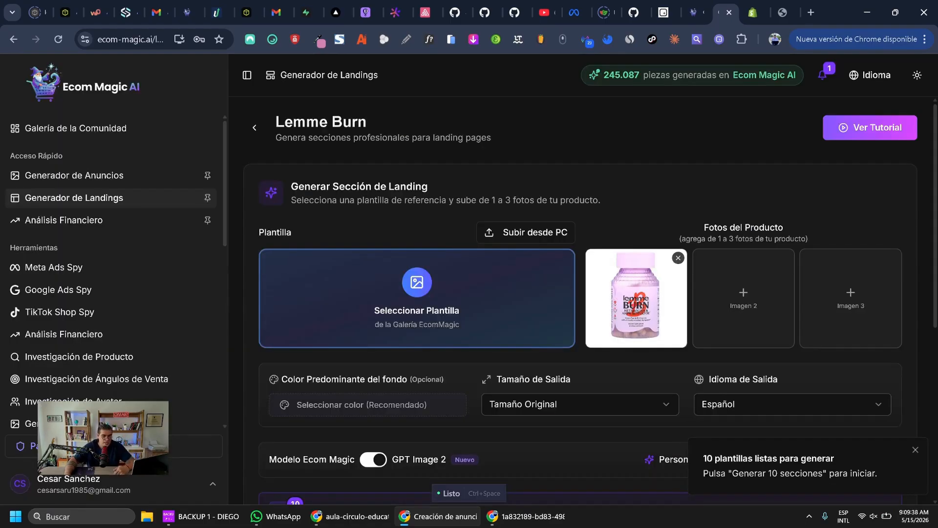
# - Generate the 10 landing sections for Lemme Burn in Spanish at original size with the GPT Image 2 model
pyautogui.scroll(-4, 743, 303)
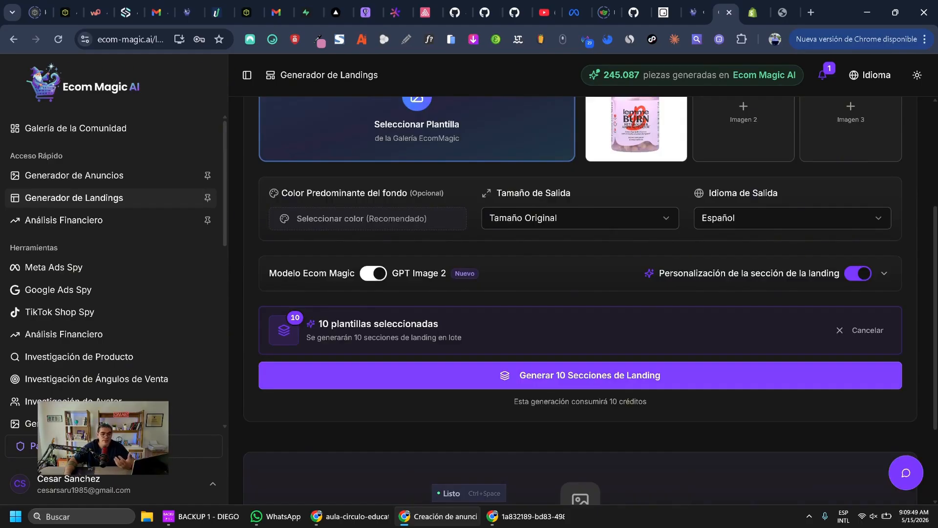
pyautogui.scroll(1, 580, 294)
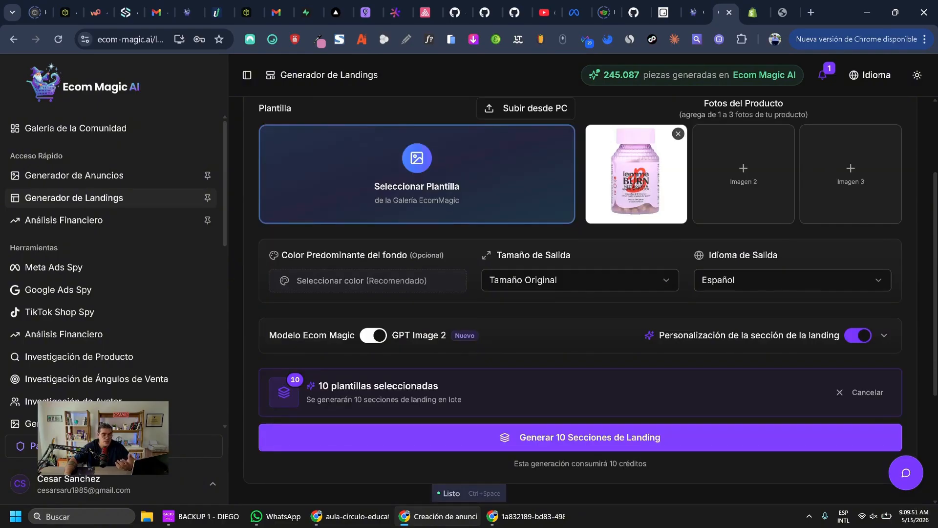
pyautogui.scroll(1, 580, 294)
pyautogui.scroll(-1, 580, 293)
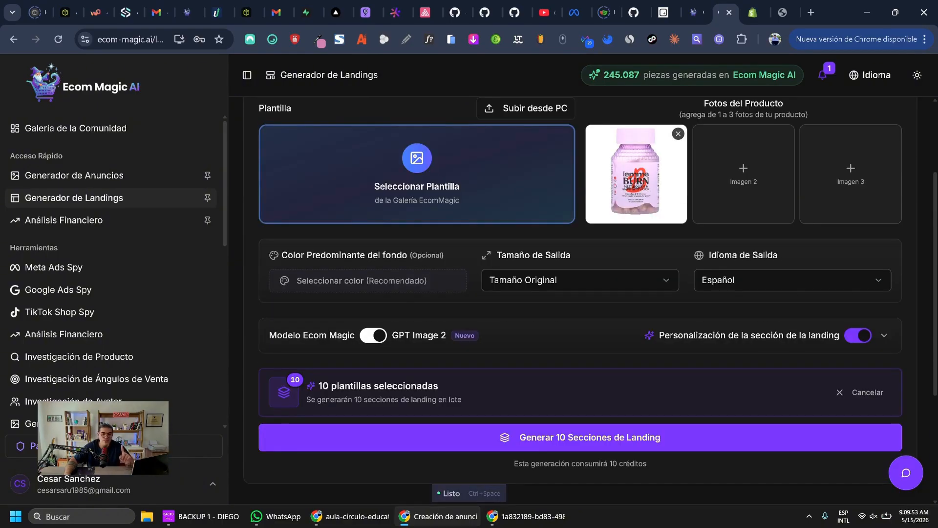
pyautogui.scroll(-1, 580, 293)
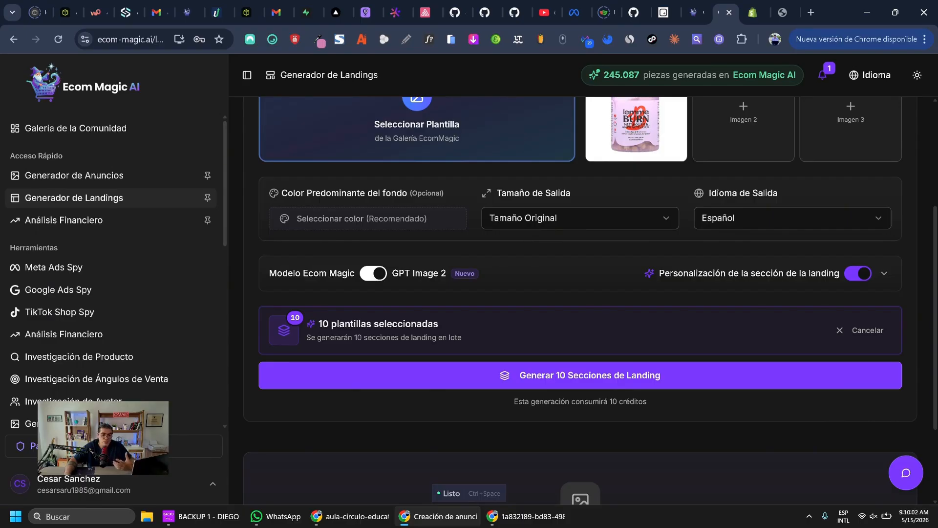
pyautogui.scroll(1, 580, 293)
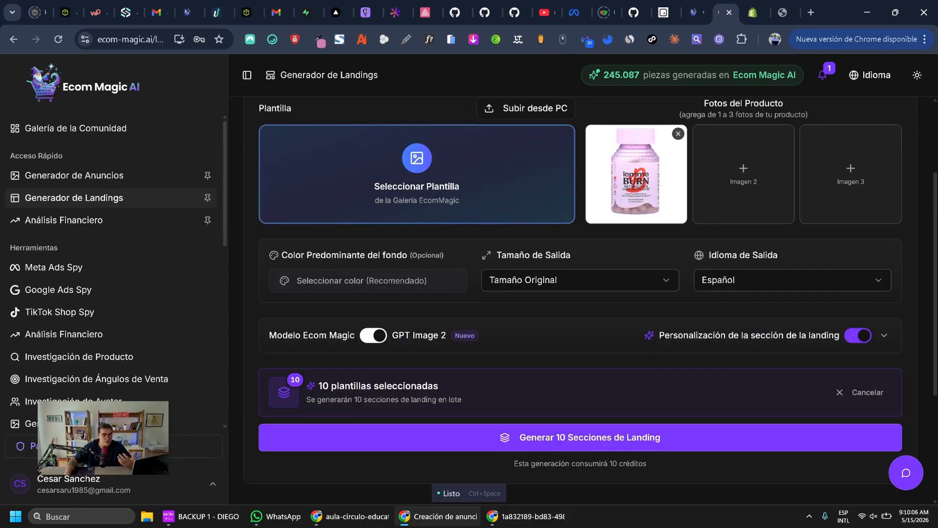
pyautogui.scroll(1, 580, 293)
pyautogui.scroll(-1, 580, 294)
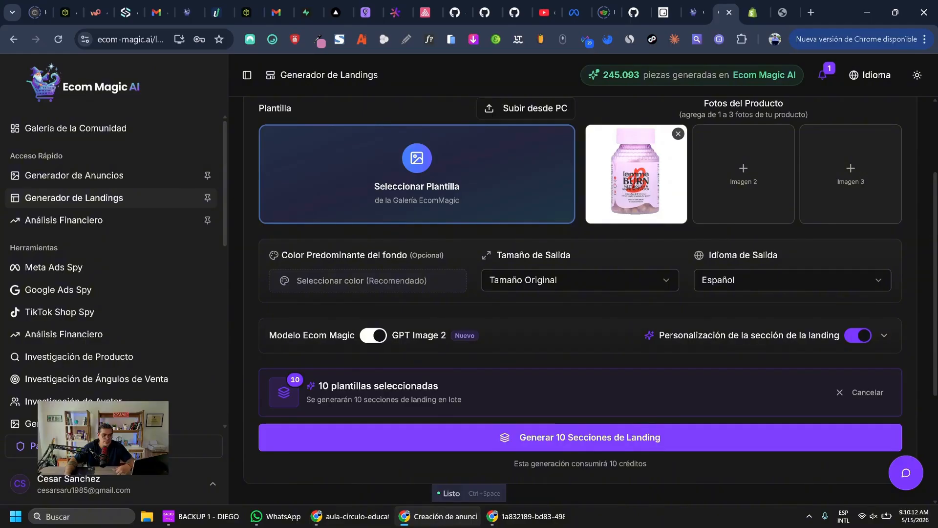
pyautogui.click(580, 438)
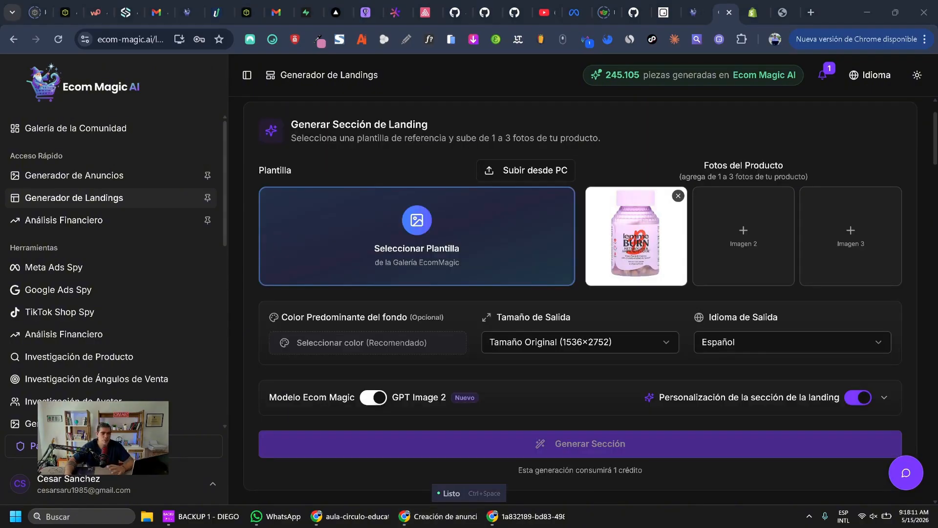
# - Review the generated Lemme Burn sections from Hero and Oferta through Antes/Después, Beneficios and Testimonios to Modo de Uso
pyautogui.scroll(-7, 580, 301)
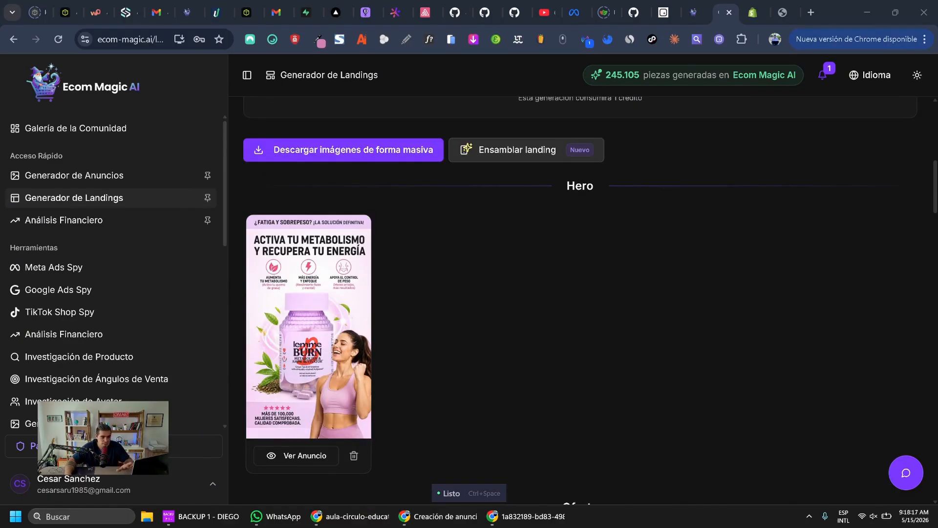
pyautogui.scroll(-1, 581, 301)
pyautogui.scroll(-3, 580, 301)
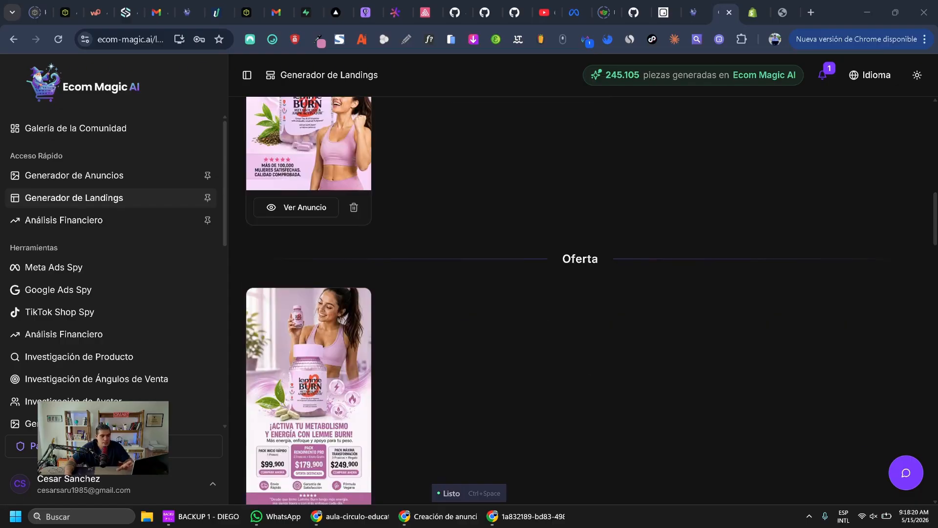
pyautogui.scroll(-2, 581, 301)
pyautogui.scroll(5, 580, 301)
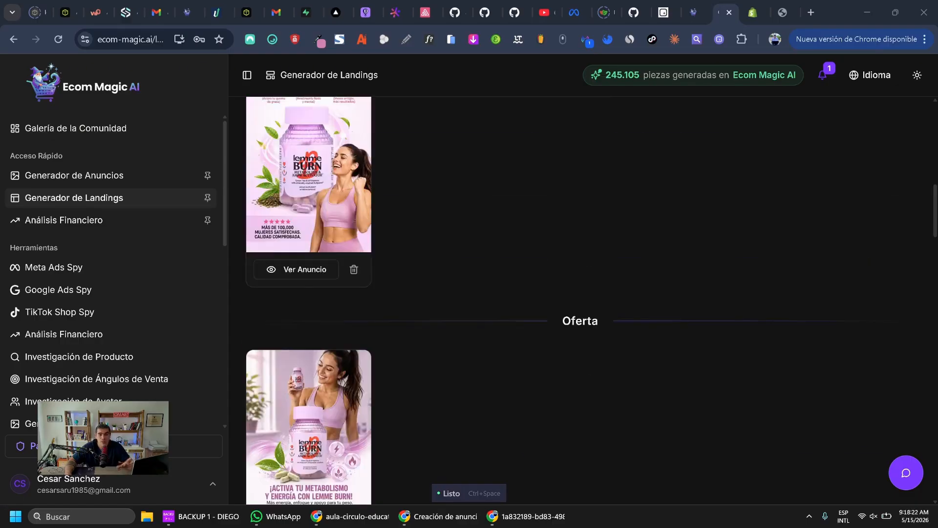
pyautogui.scroll(-5, 581, 301)
pyautogui.scroll(-4, 580, 301)
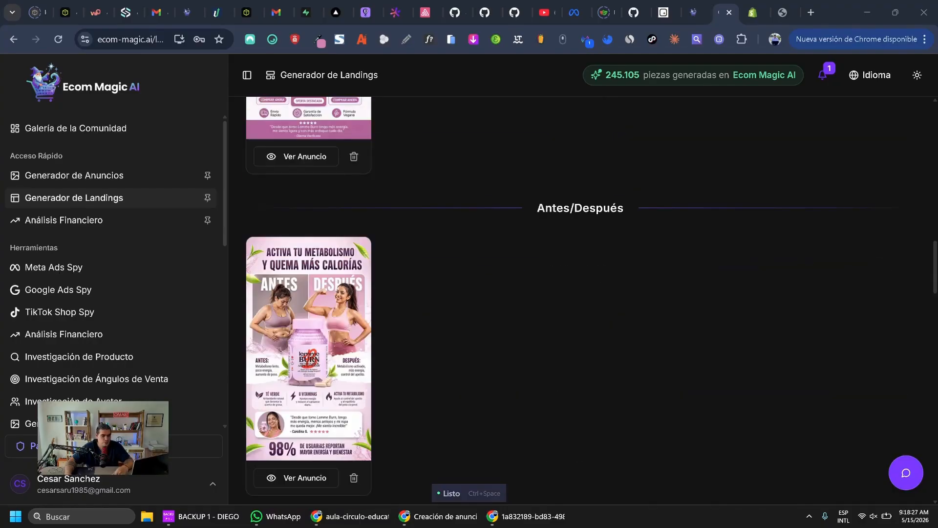
pyautogui.scroll(-5, 580, 301)
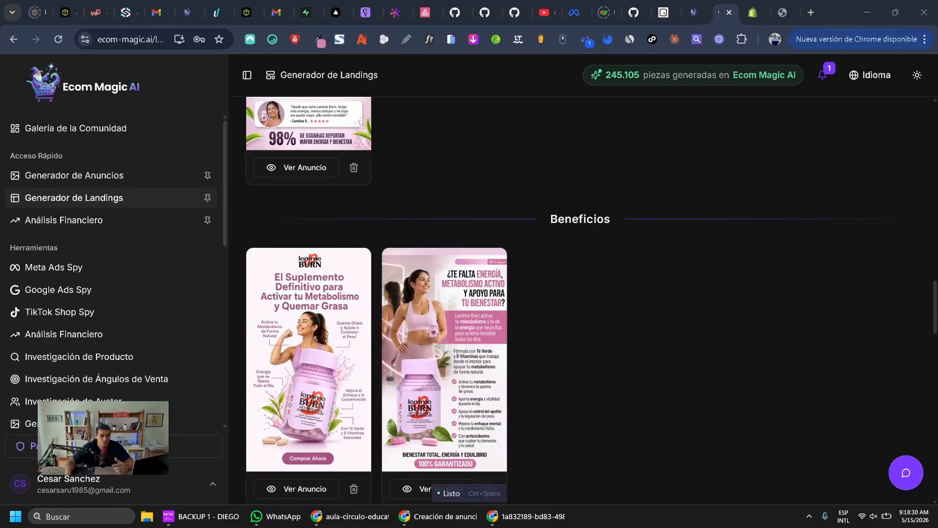
pyautogui.scroll(-6, 581, 301)
pyautogui.scroll(-4, 581, 301)
pyautogui.scroll(-10, 581, 301)
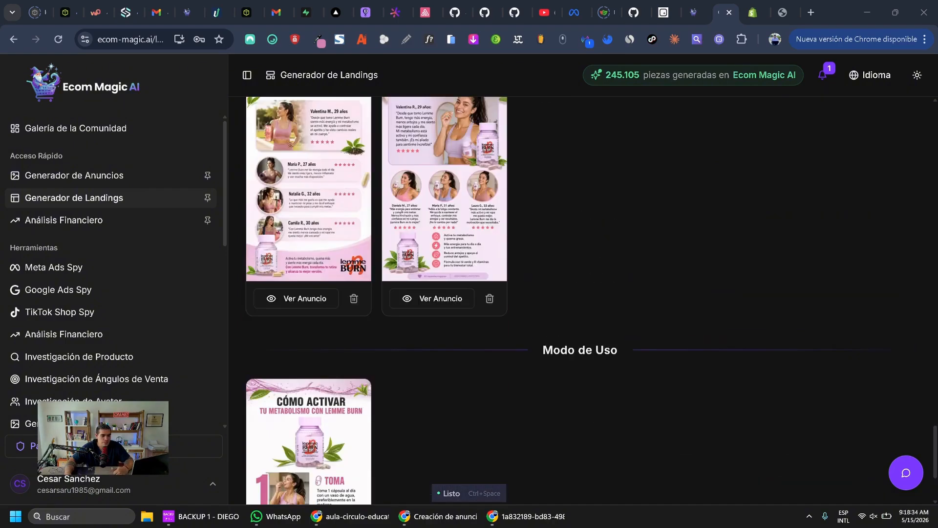
# - View the generated Hero and Oferta sections enlarged beside their reference templates, and look over the sections below them
pyautogui.scroll(20, 580, 301)
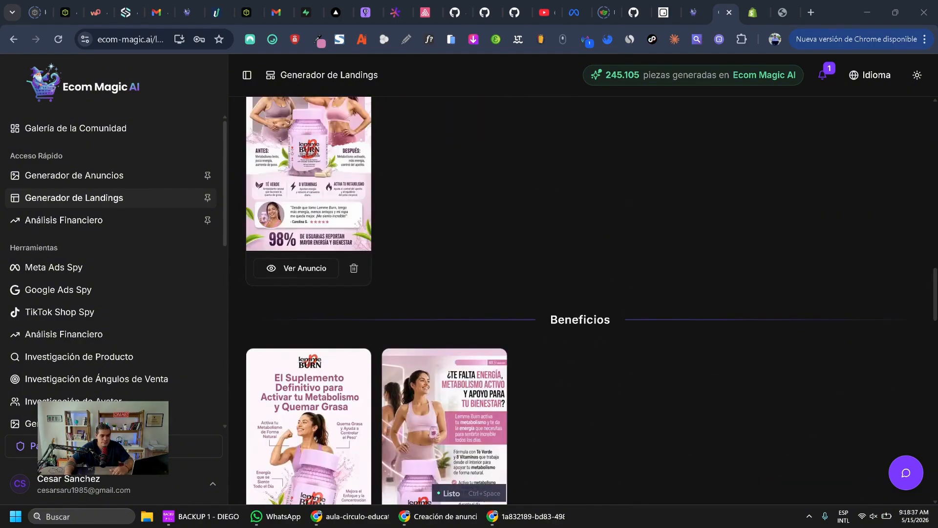
pyautogui.scroll(10, 581, 301)
pyautogui.scroll(-1, 581, 301)
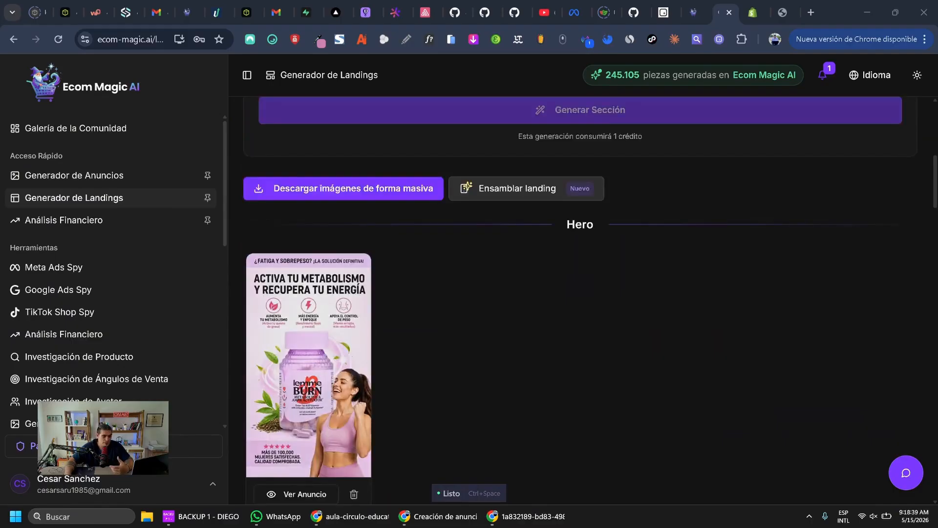
pyautogui.click(296, 494)
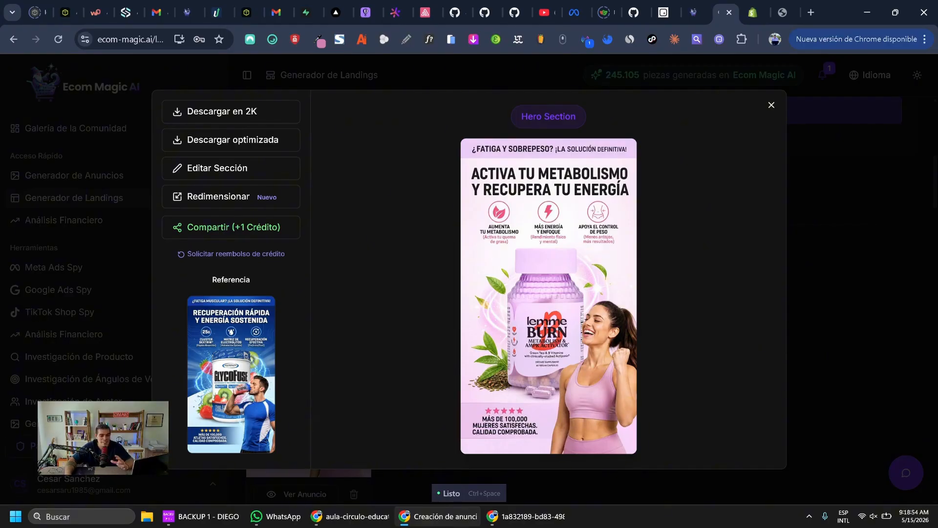
pyautogui.click(771, 105)
pyautogui.scroll(-6, 537, 293)
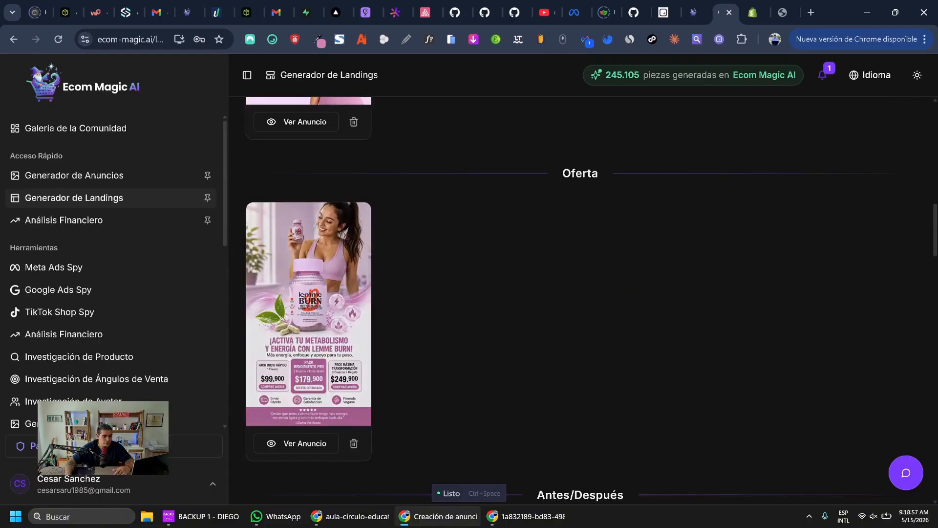
pyautogui.click(297, 443)
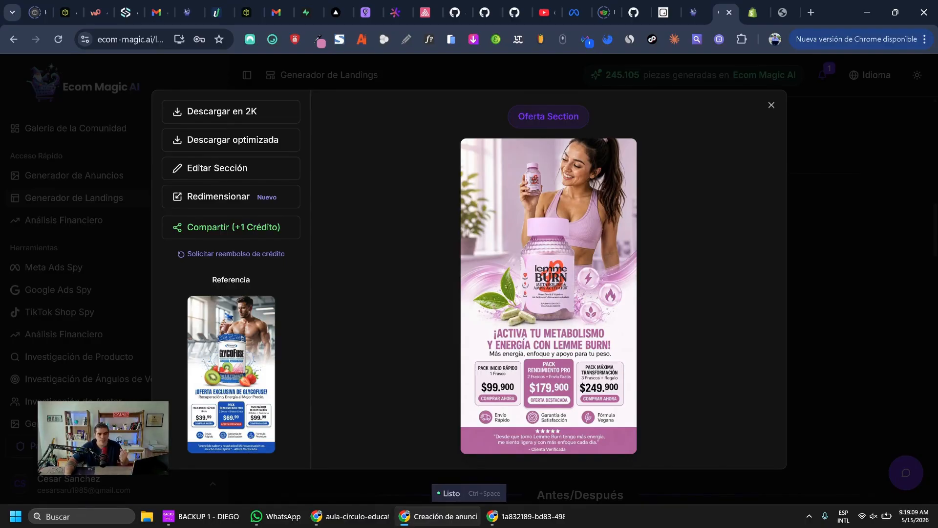
pyautogui.click(772, 105)
pyautogui.scroll(-10, 772, 105)
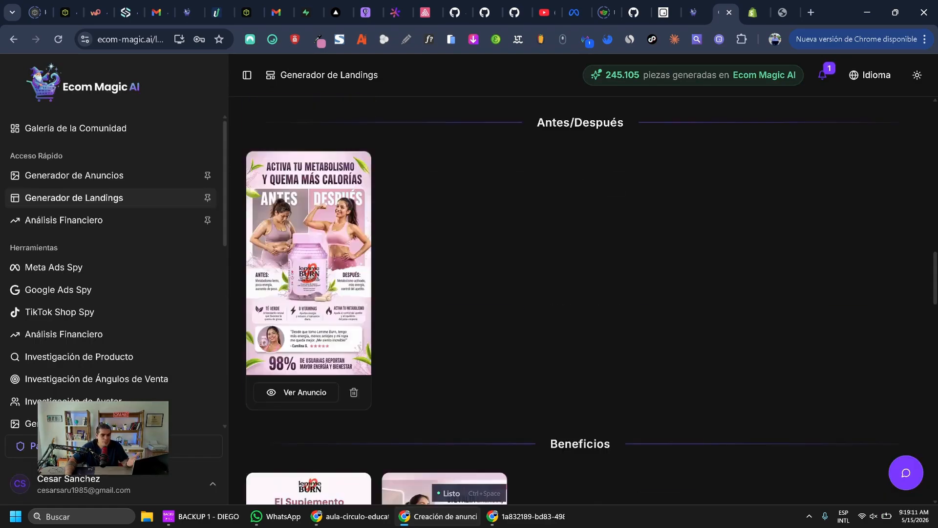
pyautogui.scroll(-9, 581, 300)
# - Start another mass generation from the template gallery and set the number of sections to 6
pyautogui.scroll(14, 581, 300)
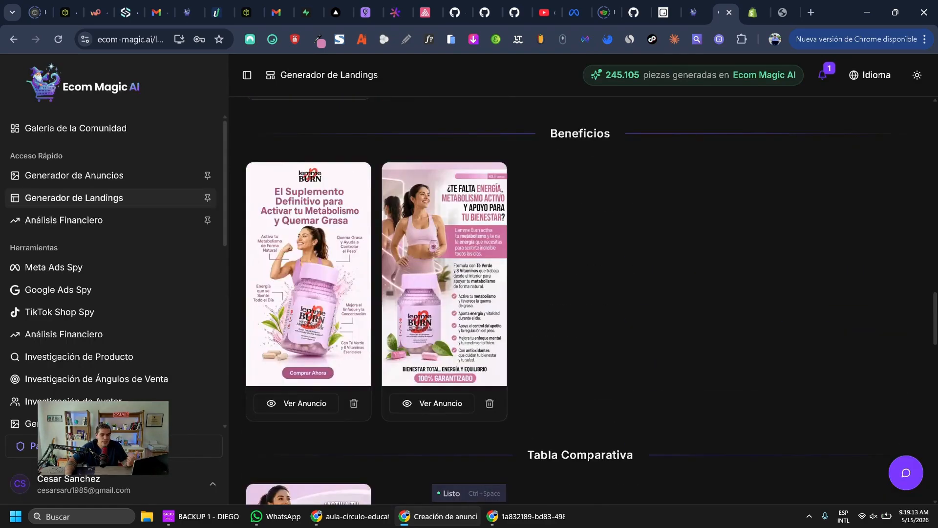
pyautogui.scroll(12, 580, 300)
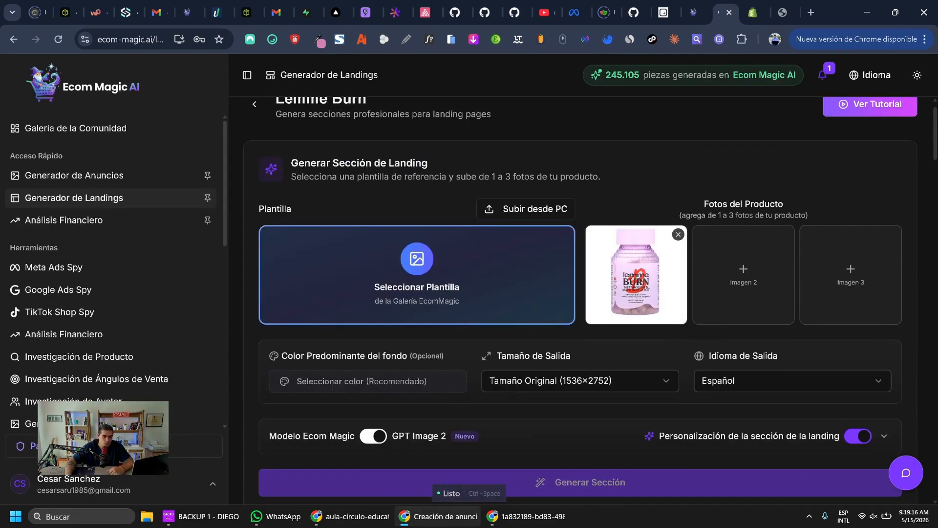
pyautogui.click(538, 284)
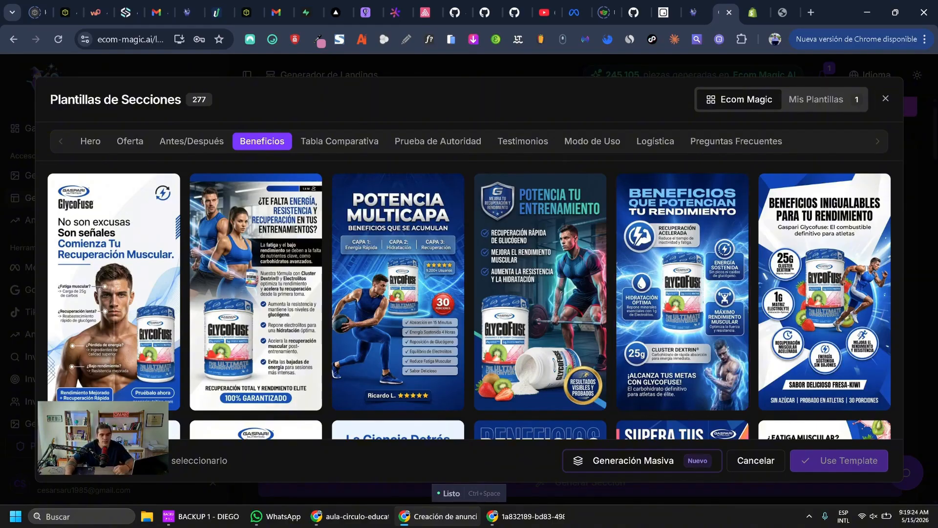
pyautogui.click(703, 460)
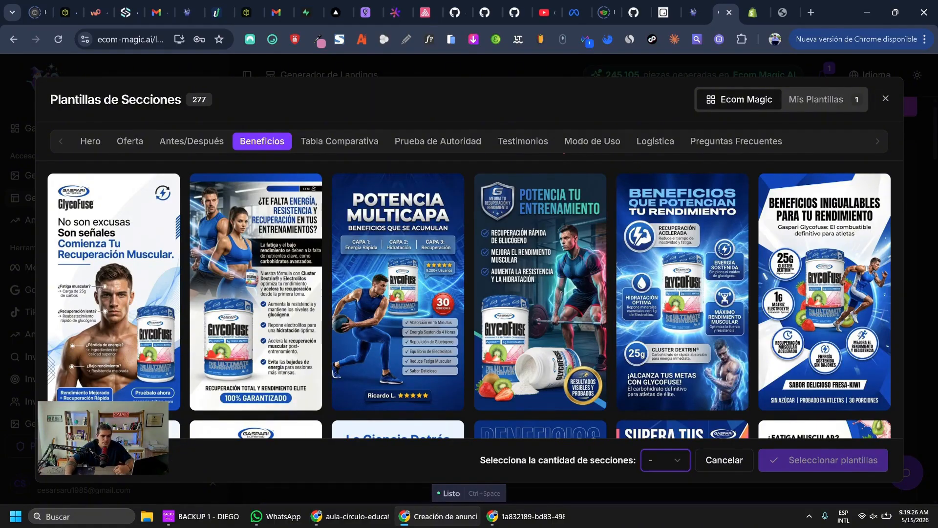
pyautogui.click(666, 460)
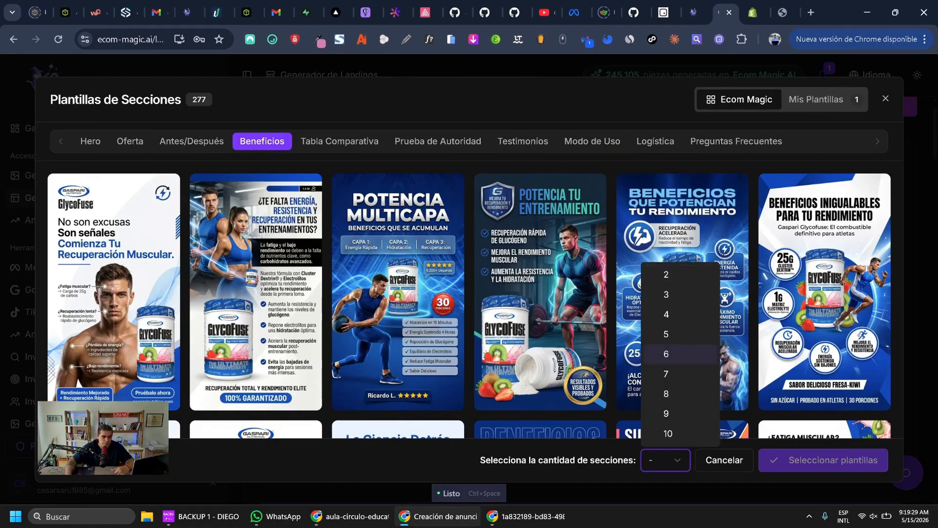
pyautogui.click(671, 353)
# - Select the Hero templates "Domina tu entrenamiento" and "Maximiza tu rendimiento y recuperación sin fatiga muscular" for the six-section batch
pyautogui.click(91, 141)
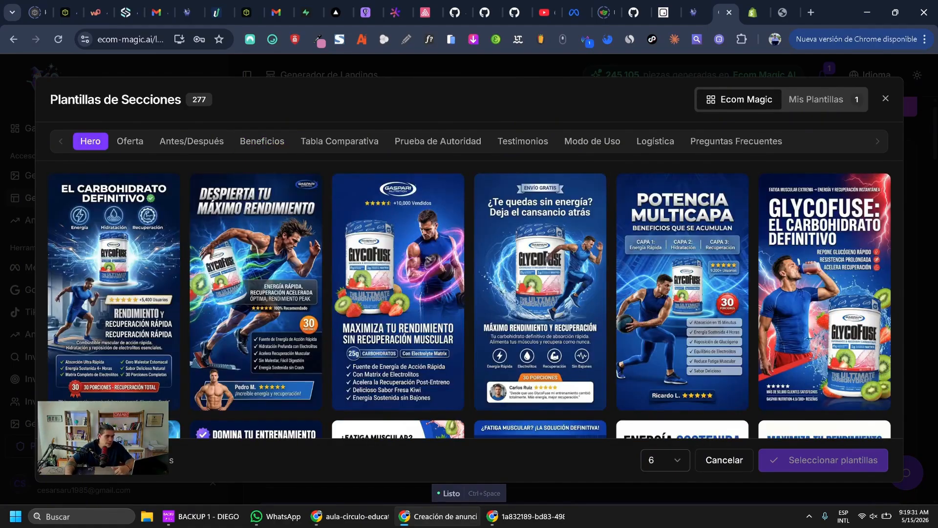
pyautogui.scroll(-5, 489, 293)
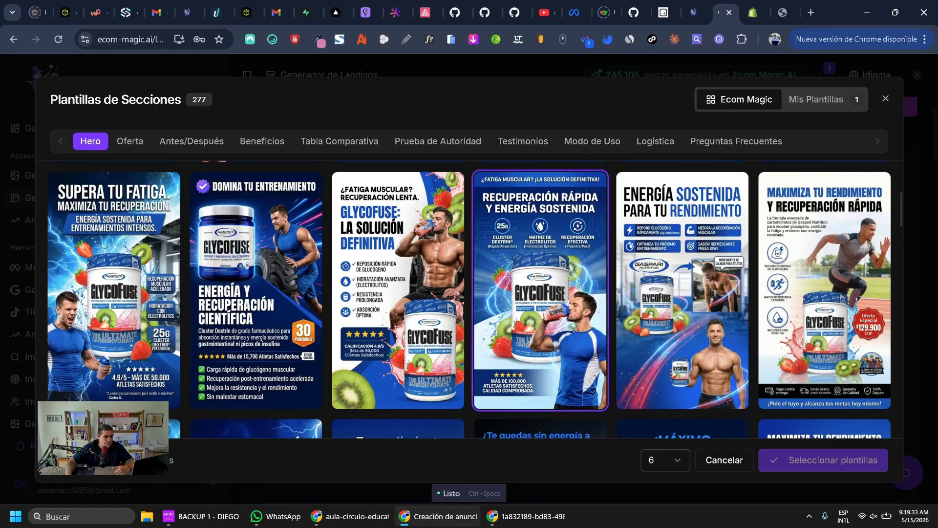
pyautogui.click(255, 291)
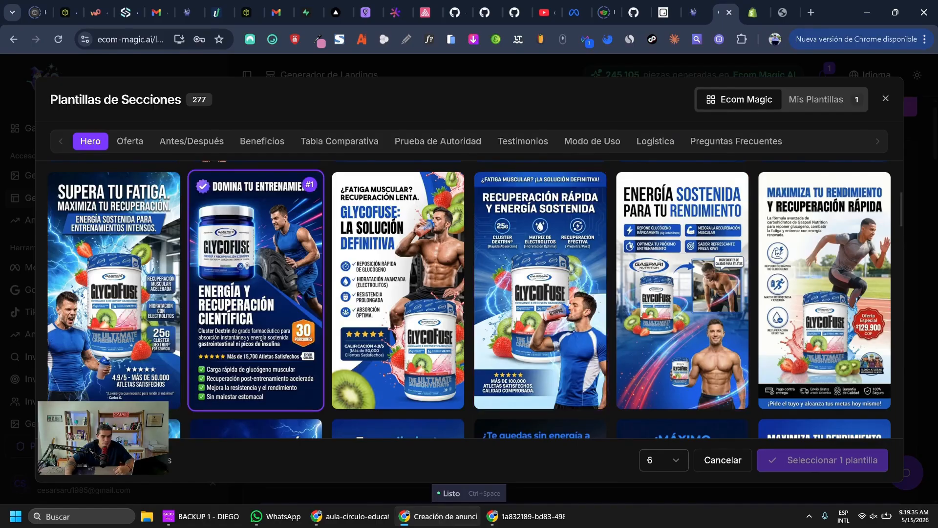
pyautogui.scroll(-5, 540, 293)
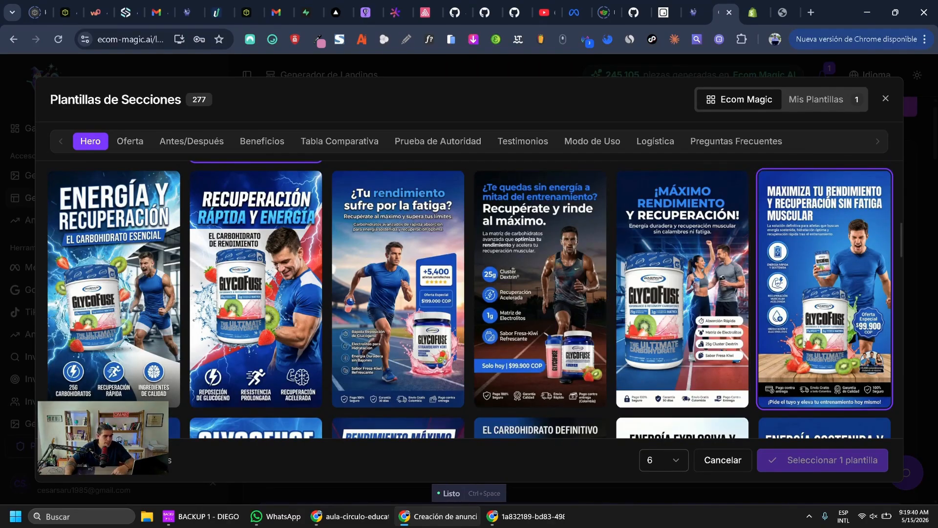
pyautogui.click(825, 288)
# - Add the Logística template "Envíos rápidos y seguros a todo el país" to the selection, leaving out "Llevamos tu máximo rendimiento a donde estés"
pyautogui.click(655, 141)
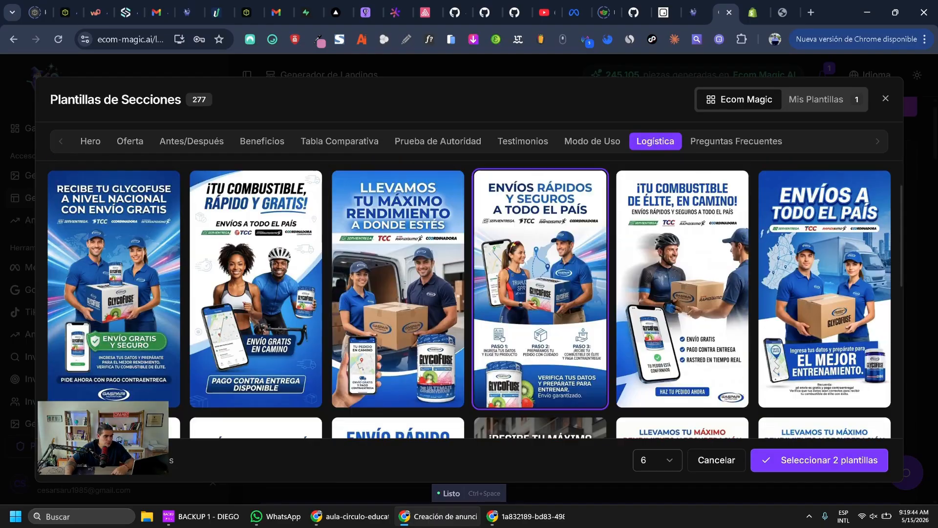
pyautogui.click(399, 289)
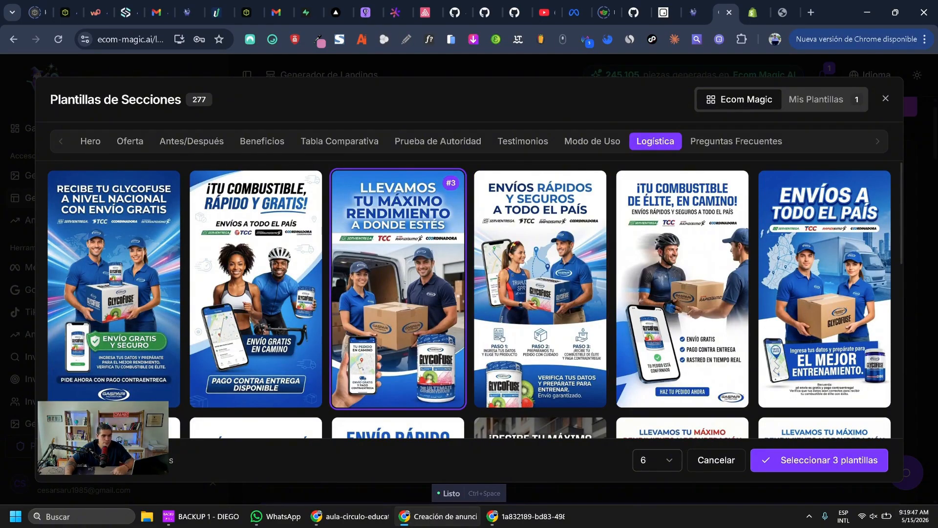
pyautogui.click(399, 289)
pyautogui.click(540, 289)
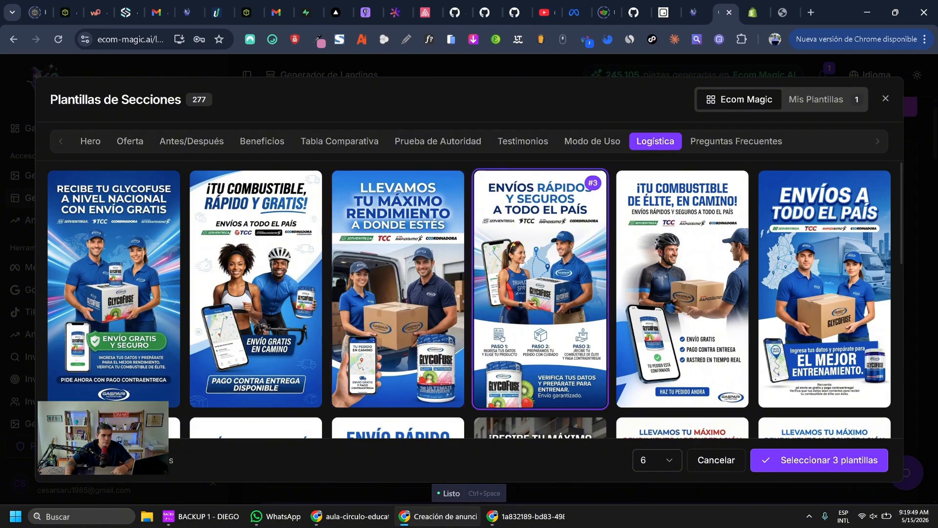
# - Add two Preguntas Frecuentes templates to the selection, including "10 preguntas clave sobre tu rendimiento con Glycofuse"
pyautogui.click(736, 141)
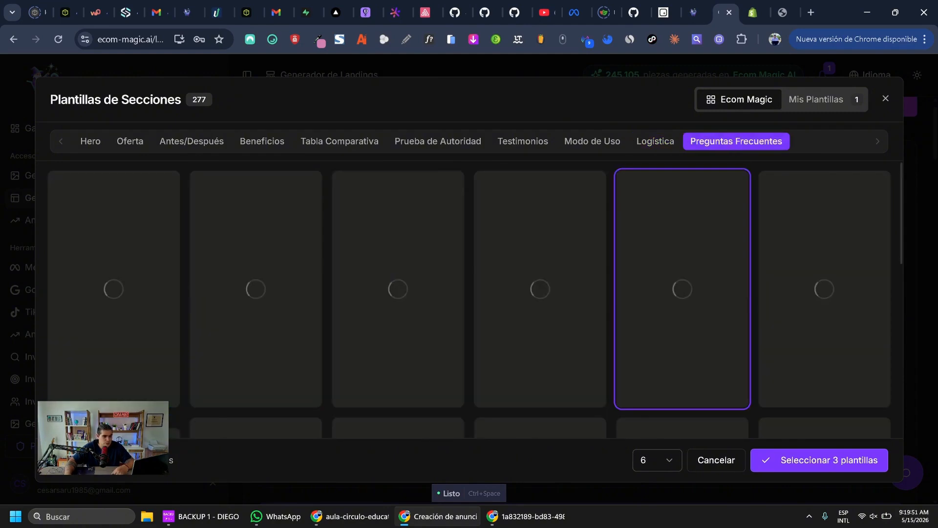
pyautogui.scroll(-3, 684, 235)
pyautogui.scroll(-6, 682, 303)
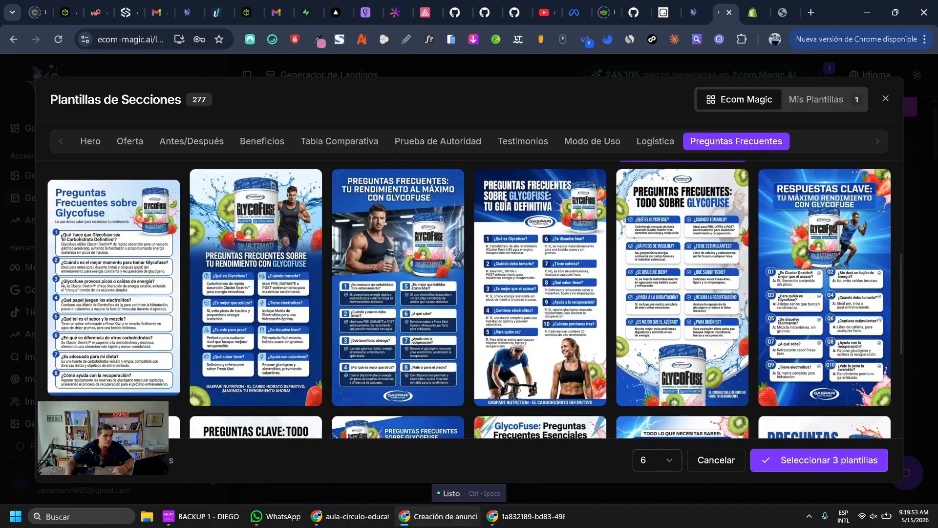
pyautogui.scroll(1, 802, 313)
pyautogui.click(811, 332)
pyautogui.scroll(3, 709, 323)
pyautogui.scroll(4, 811, 303)
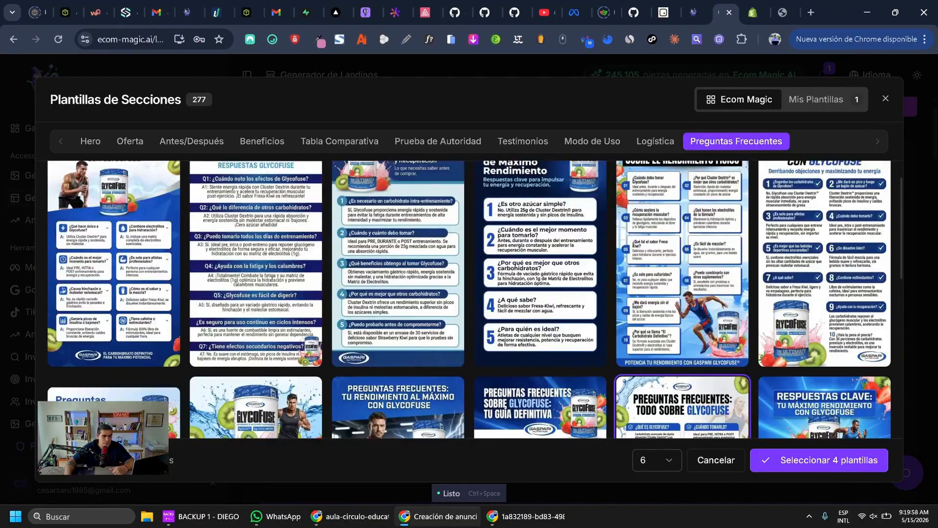
pyautogui.click(821, 298)
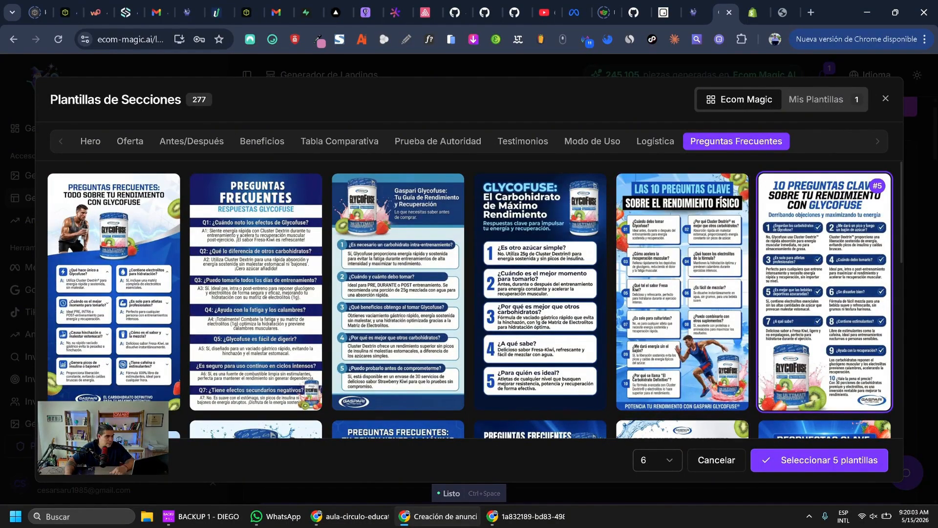
# - Add the Hero template "¿Tu rendimiento sufre por la fatiga?" as the sixth and confirm the selected templates
pyautogui.click(90, 141)
pyautogui.scroll(-10, 548, 257)
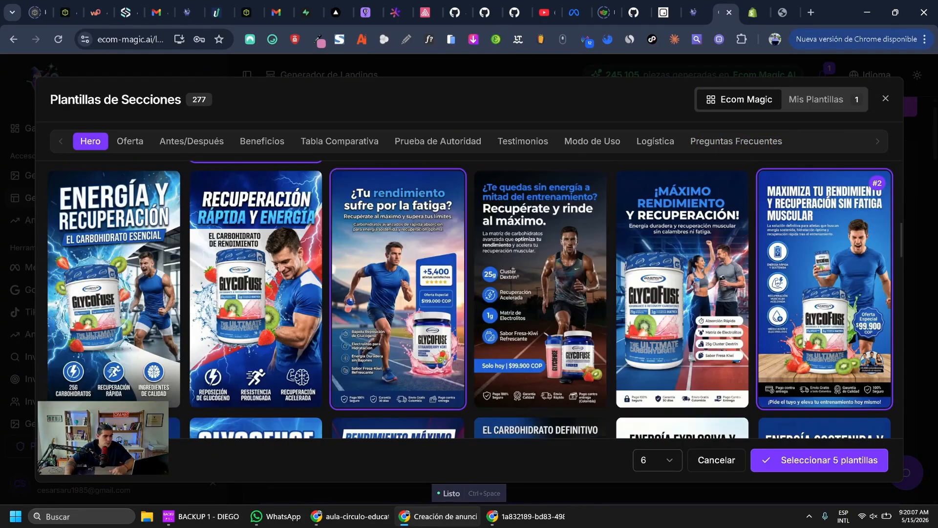
pyautogui.click(398, 288)
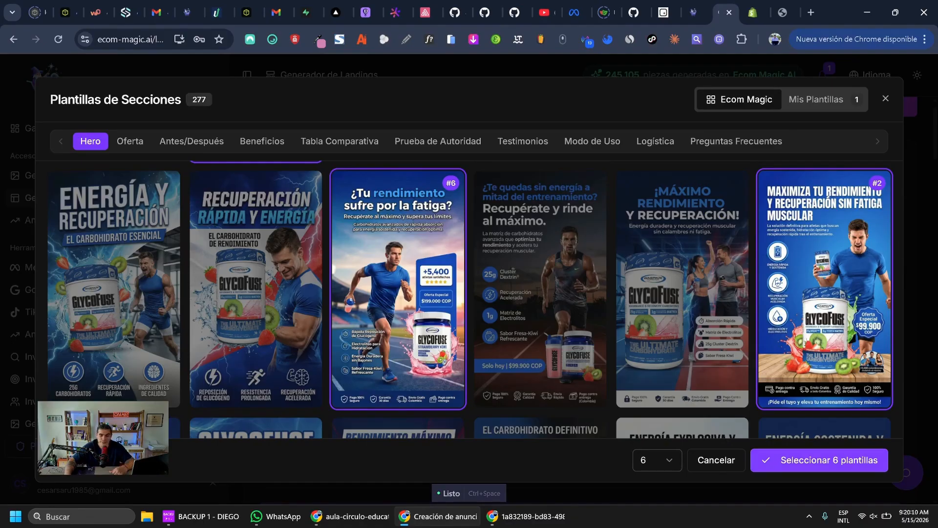
pyautogui.click(829, 460)
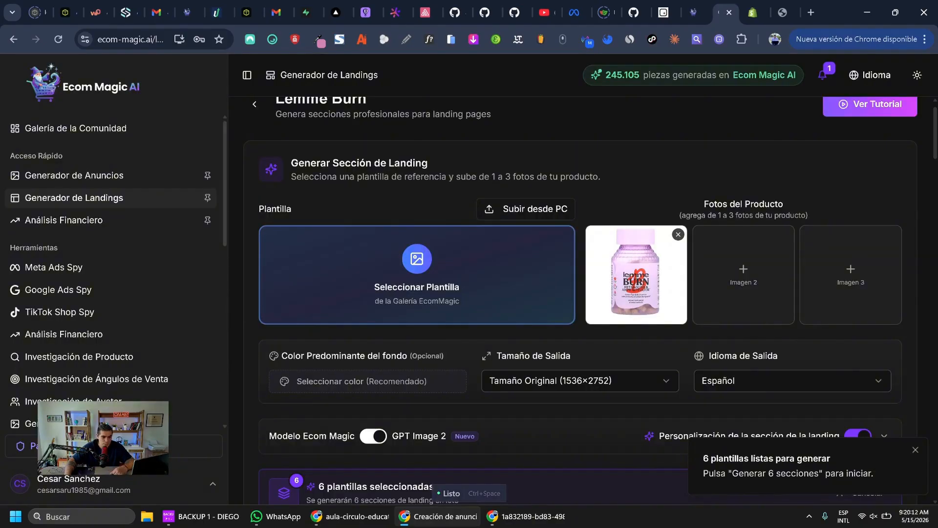
# - Generate the 6 landing sections for Lemme Burn in Spanish at original size with the GPT Image 2 model
pyautogui.click(915, 449)
pyautogui.scroll(-3, 580, 301)
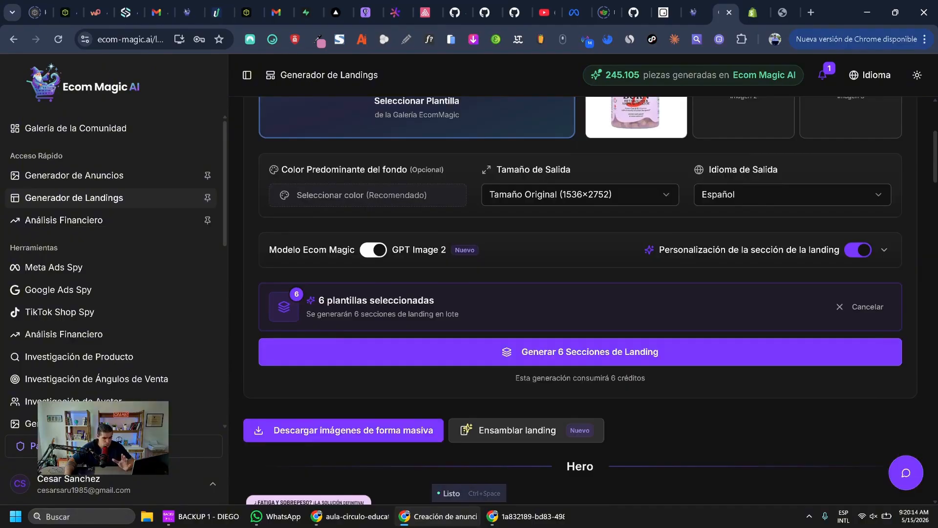
pyautogui.click(580, 352)
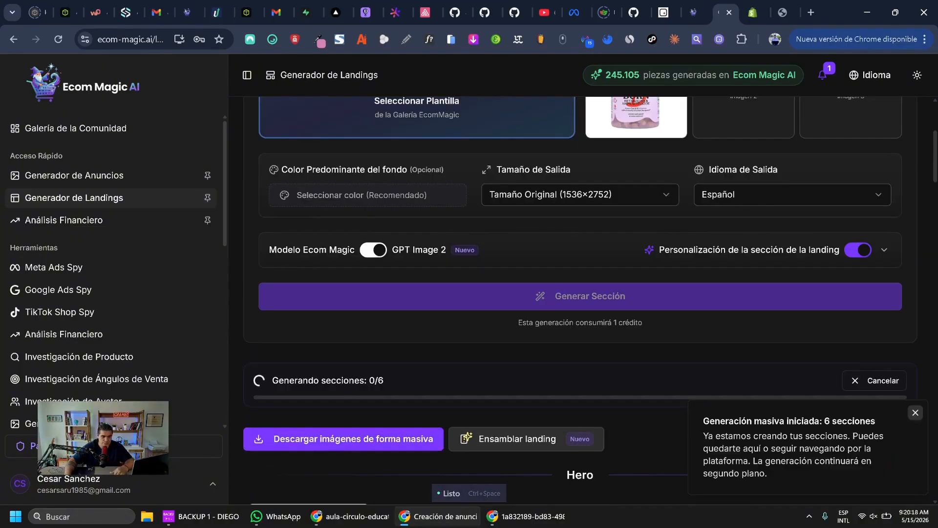
pyautogui.click(915, 412)
pyautogui.scroll(-4, 580, 300)
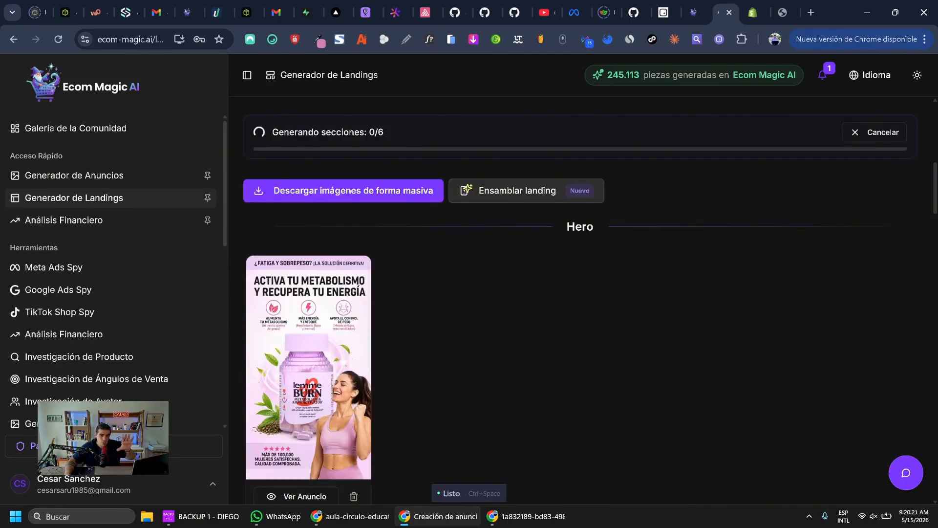
# - Review all generated Lemme Burn sections from Hero and Oferta through Testimonios, Modo de Uso and Logística to Preguntas Frecuentes
pyautogui.scroll(1, 580, 301)
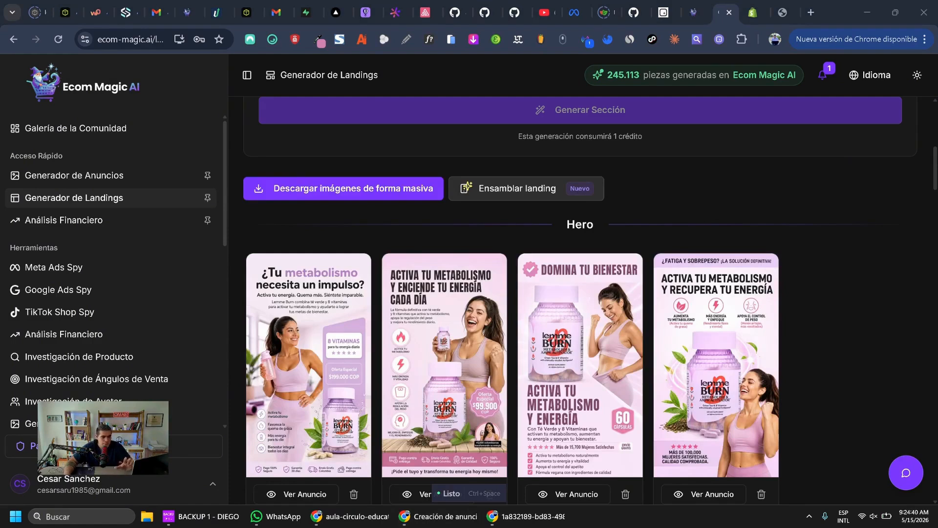
pyautogui.scroll(-1, 580, 301)
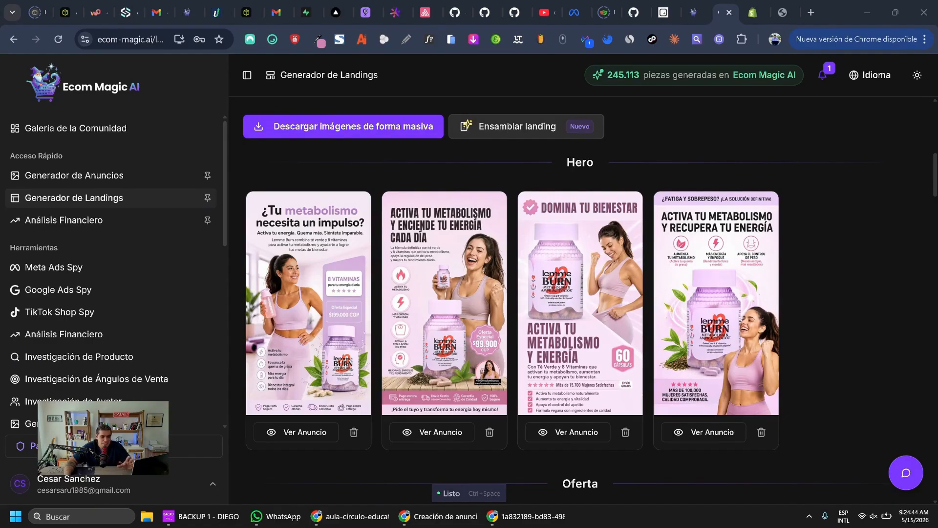
pyautogui.scroll(-4, 580, 301)
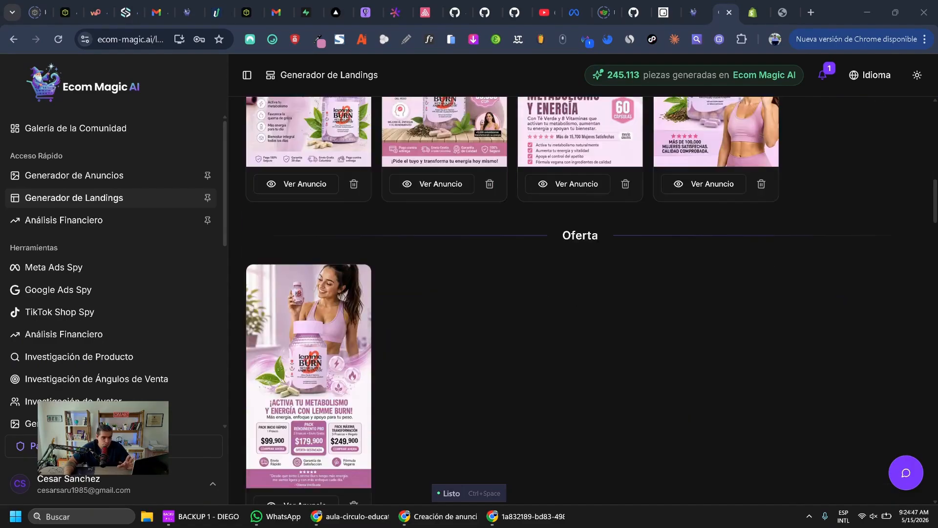
pyautogui.scroll(-1, 580, 301)
pyautogui.scroll(-6, 582, 301)
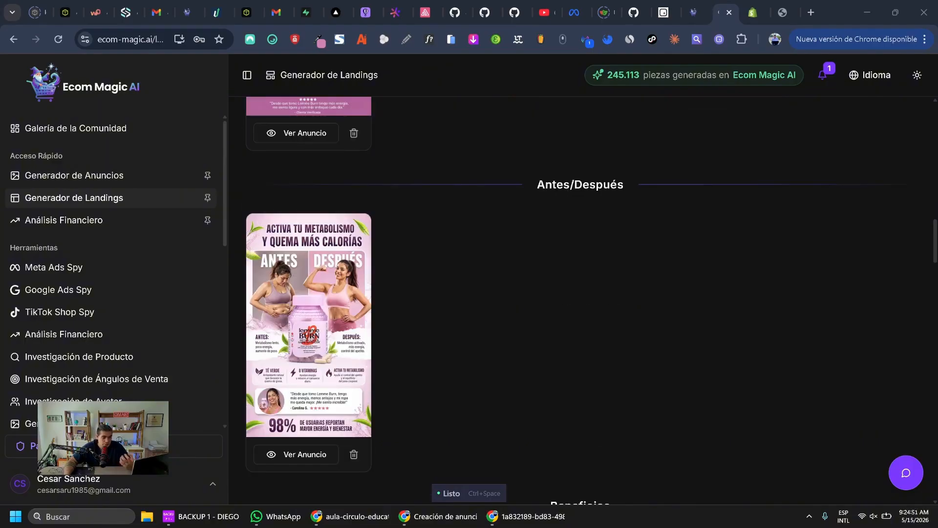
pyautogui.scroll(-6, 581, 301)
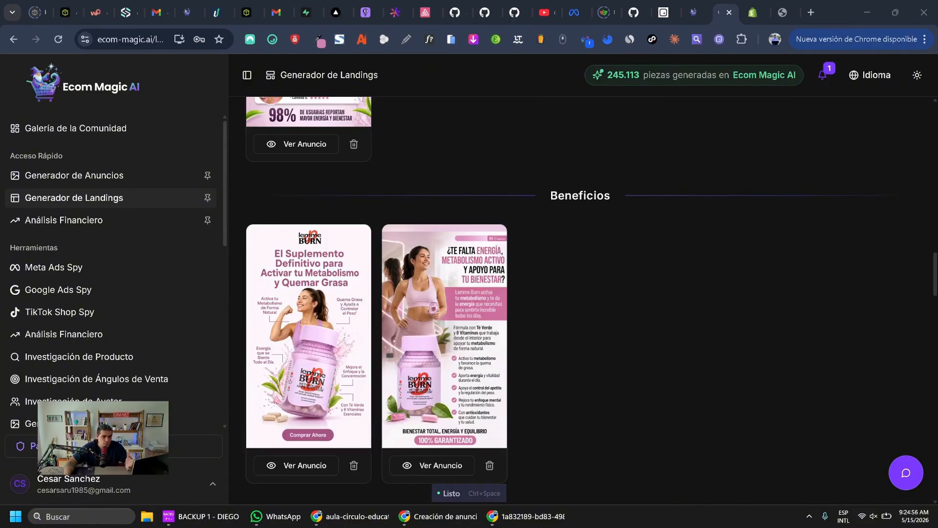
pyautogui.scroll(-6, 581, 301)
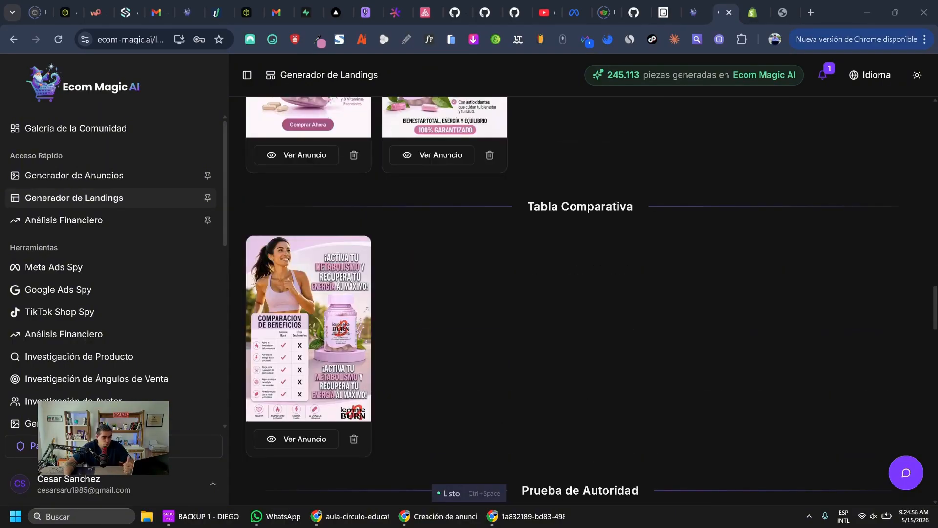
pyautogui.scroll(-6, 582, 301)
pyautogui.scroll(-6, 582, 301)
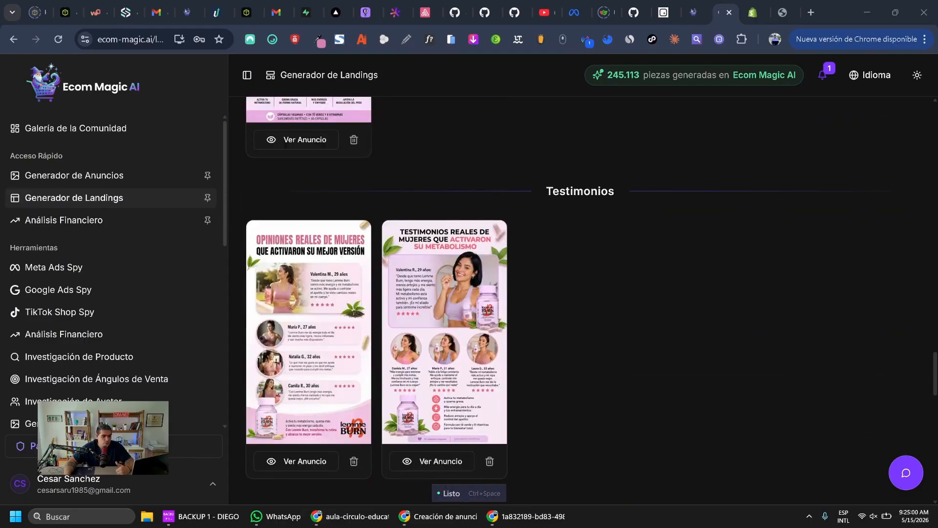
pyautogui.scroll(-11, 581, 301)
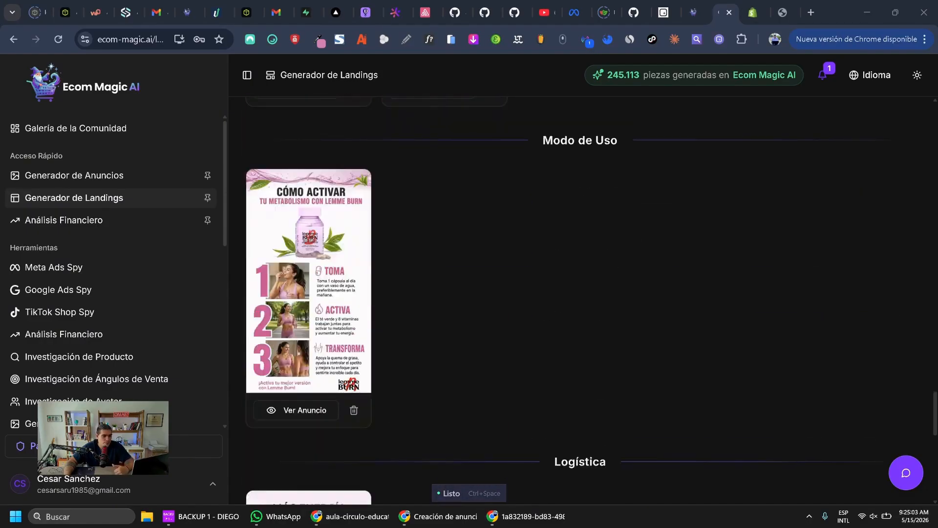
pyautogui.scroll(-1, 581, 300)
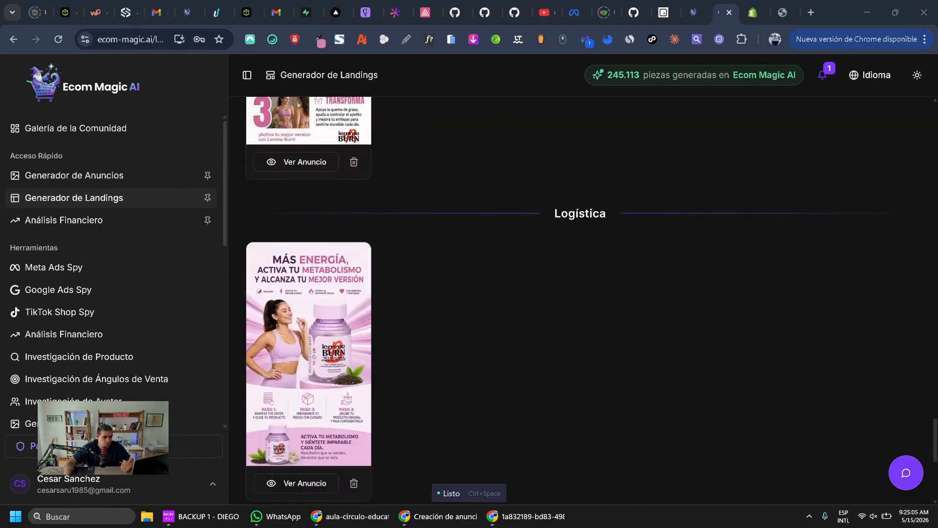
pyautogui.scroll(-1, 581, 300)
pyautogui.scroll(-4, 581, 300)
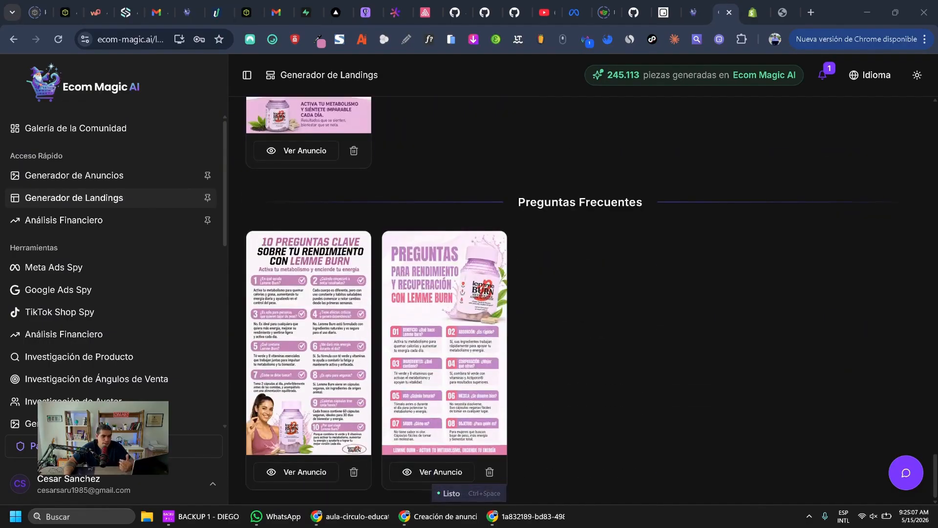
pyautogui.scroll(20, 582, 301)
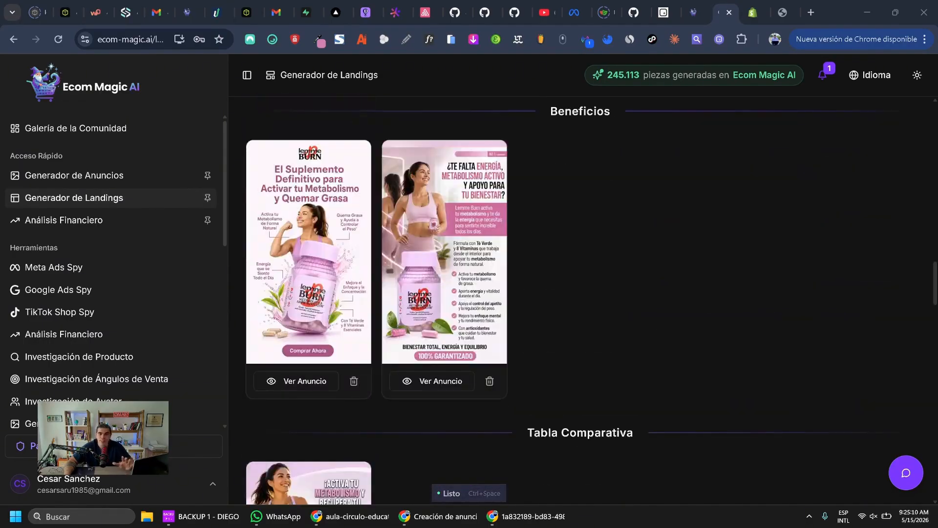
pyautogui.scroll(10, 581, 301)
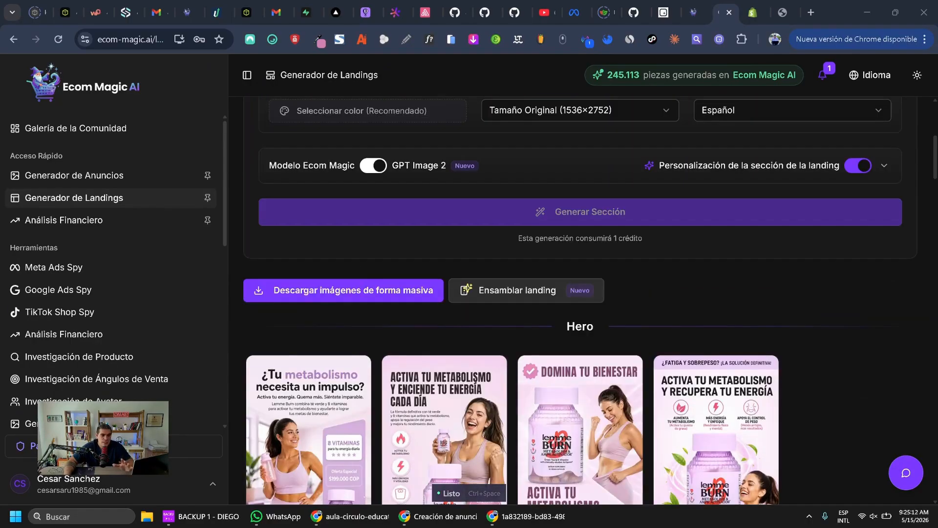
# - Edit the generated Oferta section with the instruction "quiero cambiar el precio de 3 unidades de 249.900 a 219.900" and apply it
pyautogui.scroll(-1, 581, 301)
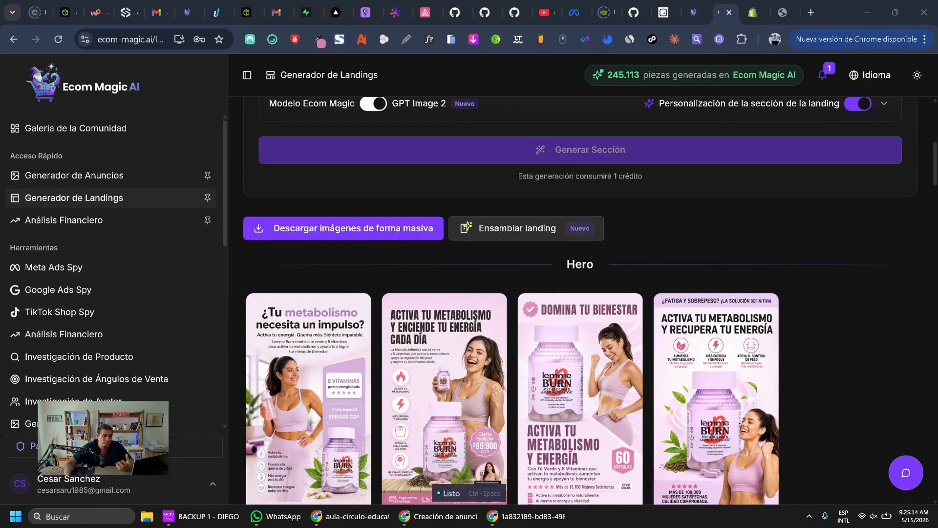
pyautogui.scroll(-8, 581, 300)
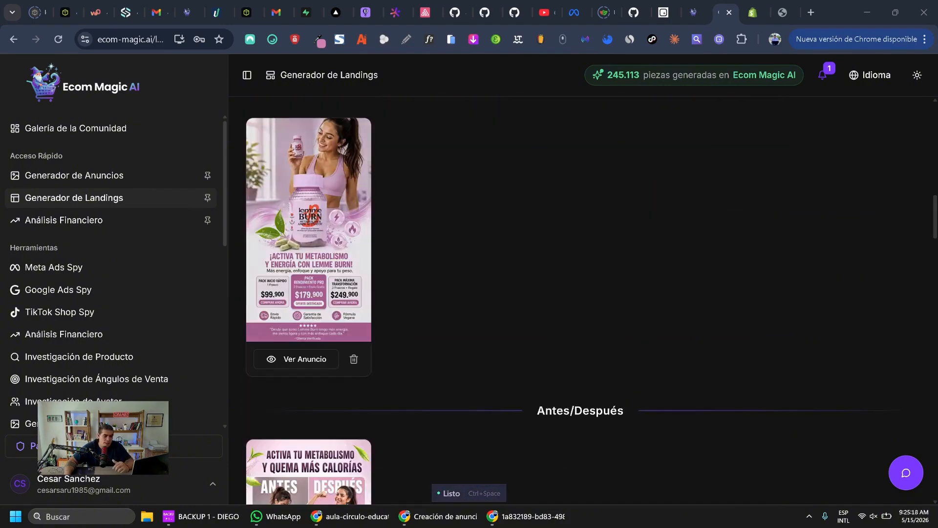
pyautogui.click(296, 359)
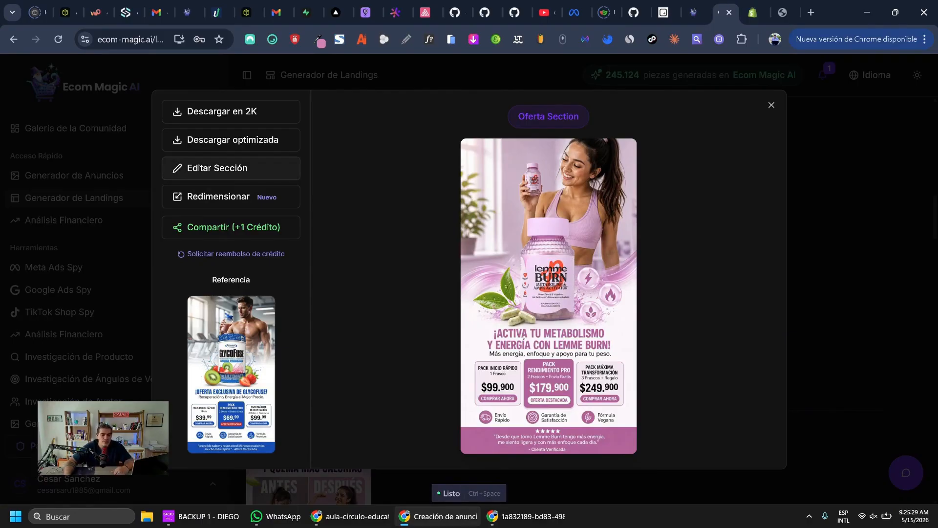
pyautogui.click(231, 168)
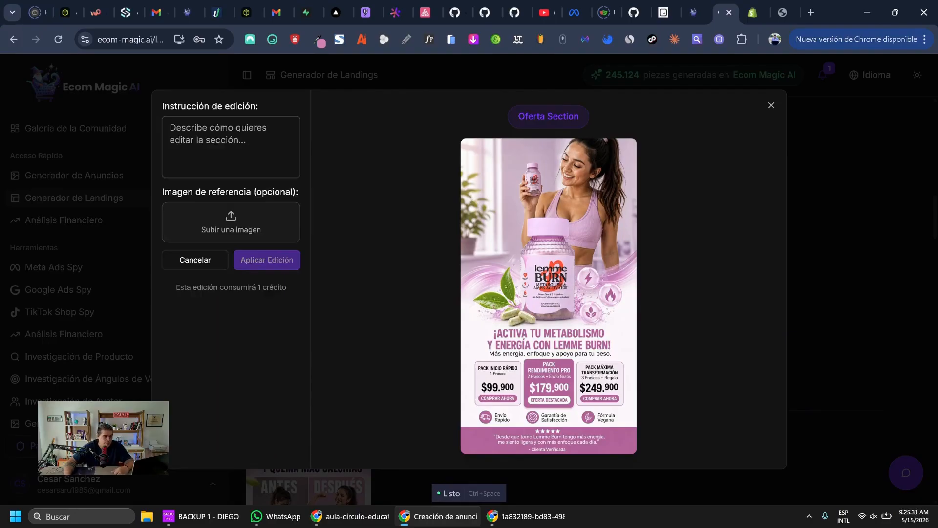
pyautogui.click(230, 168)
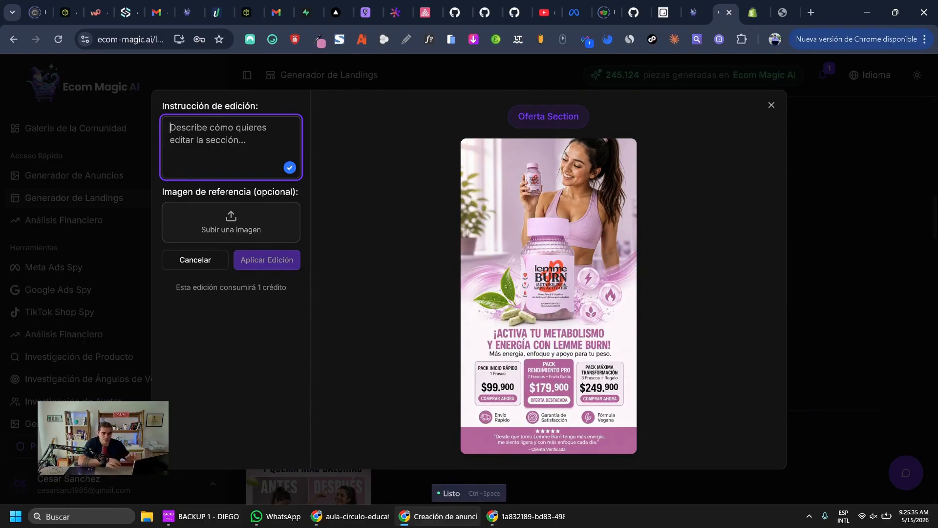
pyautogui.write('quiero ')
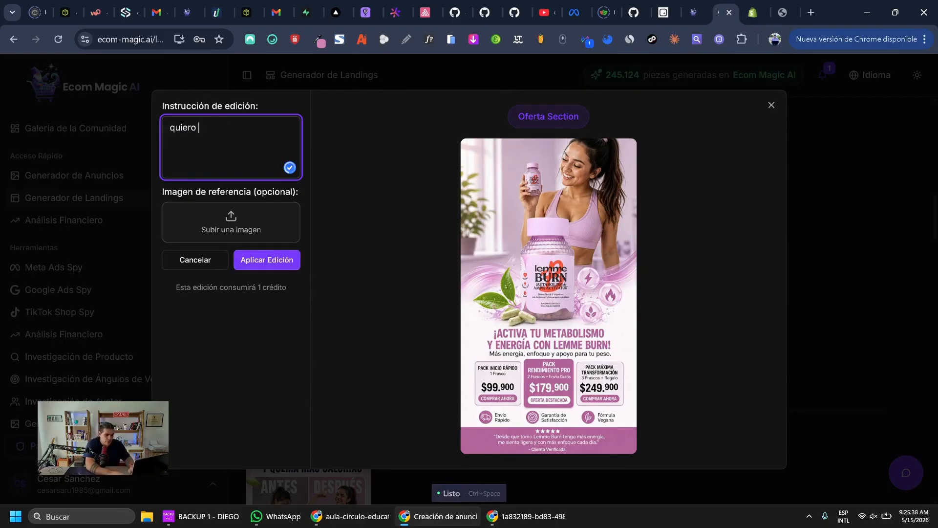
pyautogui.write('cambiar el precio ')
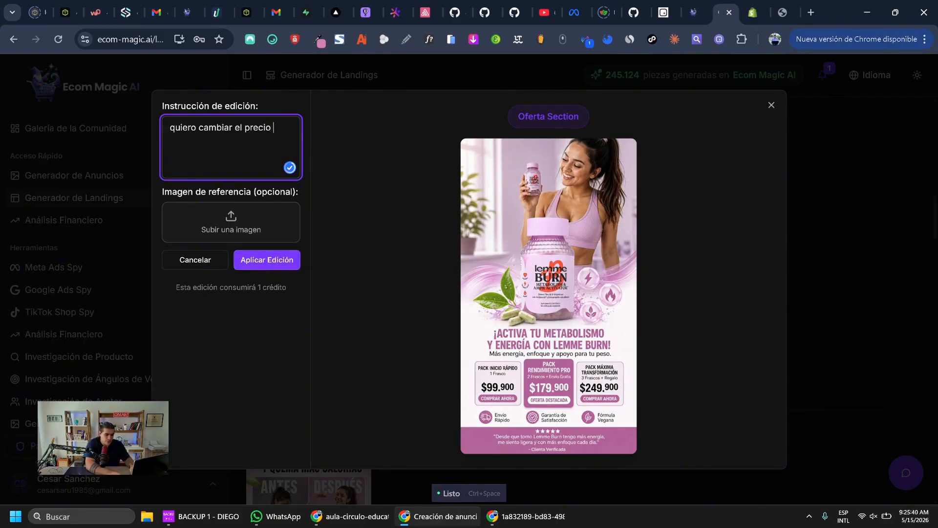
pyautogui.write('de 3 unidades d')
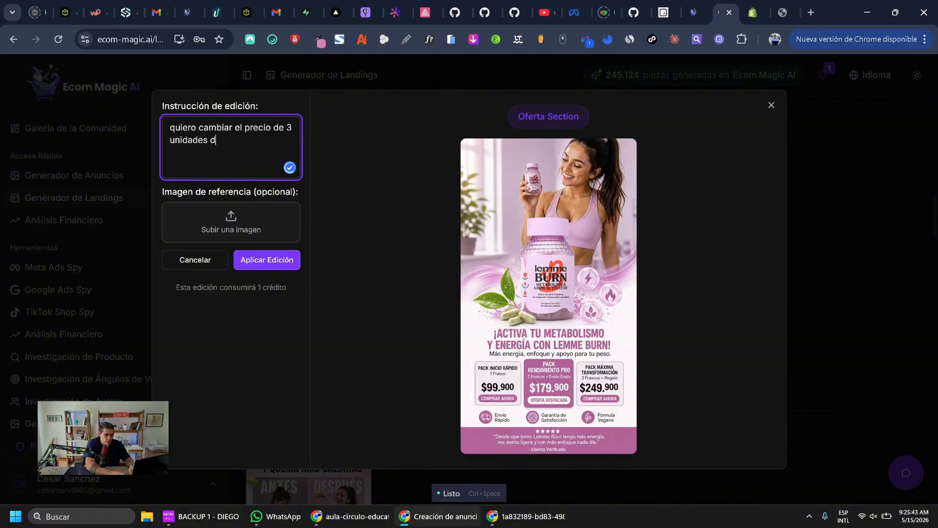
pyautogui.write('e 249.900')
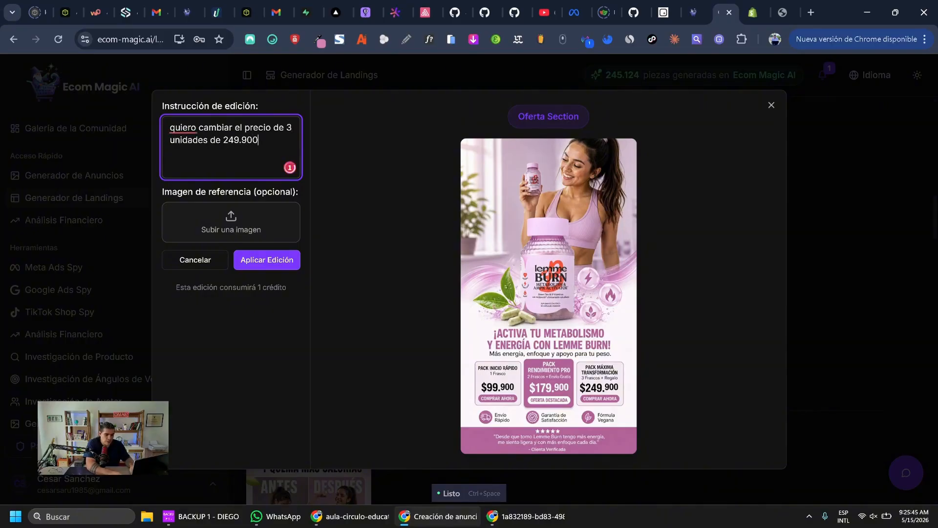
pyautogui.write(' a 219.900')
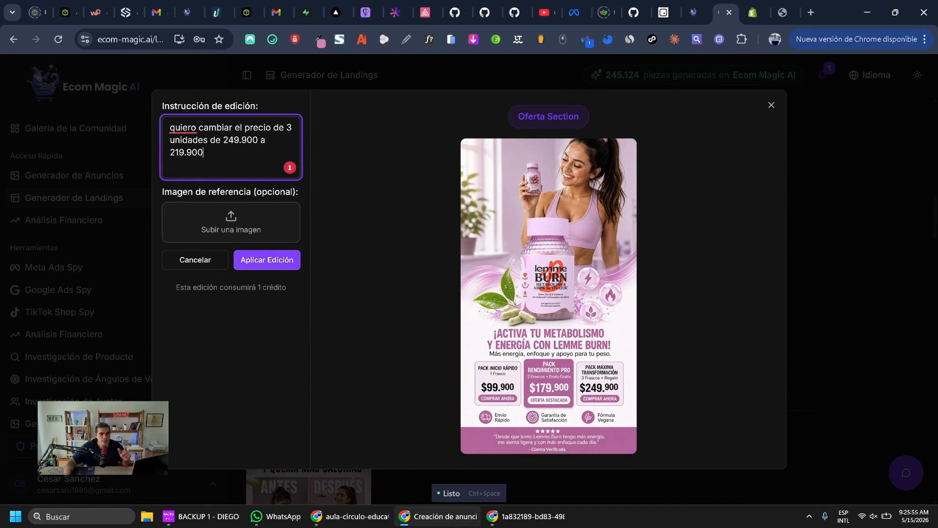
pyautogui.click(267, 259)
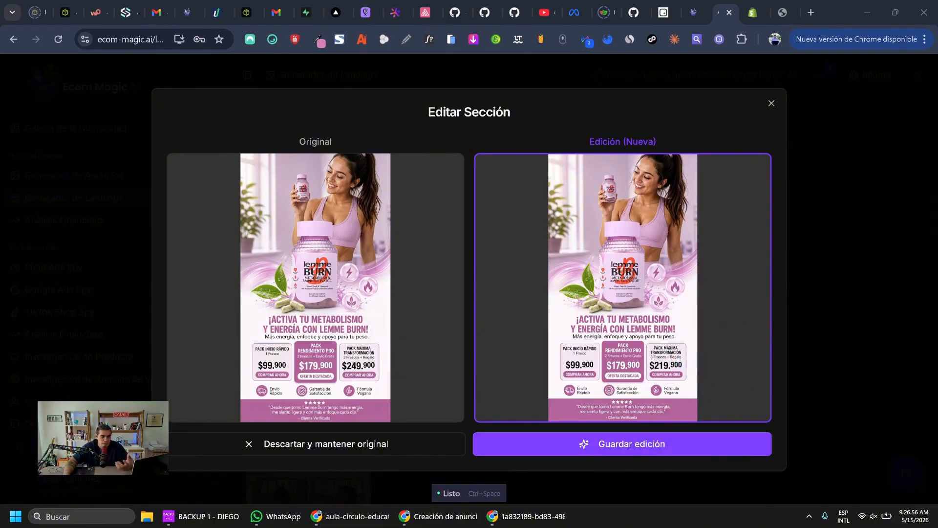
# - Save the edited version of the Oferta section and close its detail view
pyautogui.click(651, 443)
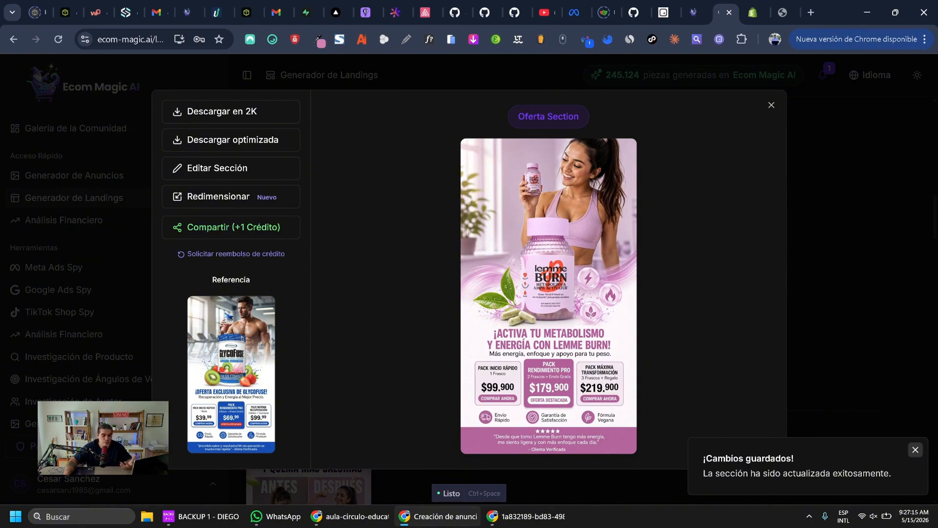
pyautogui.click(915, 449)
pyautogui.click(771, 106)
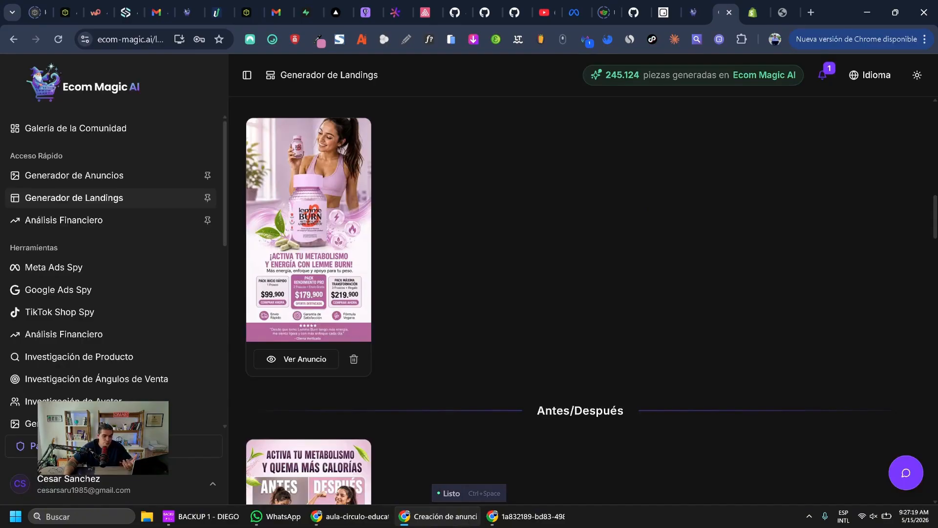
# - Review the generated Lemme Burn sections from Hero and Oferta through Beneficios to Logística before assembling the landing
pyautogui.scroll(15, 581, 293)
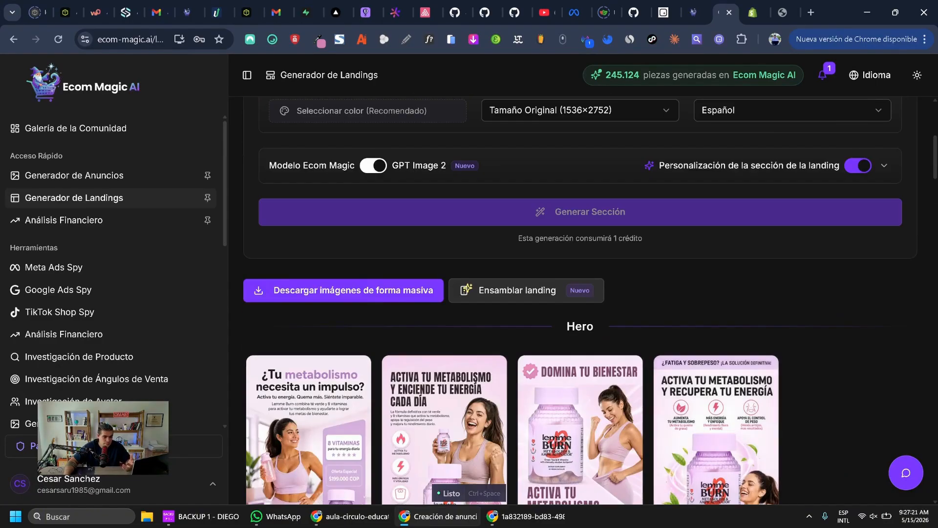
pyautogui.scroll(-1, 580, 293)
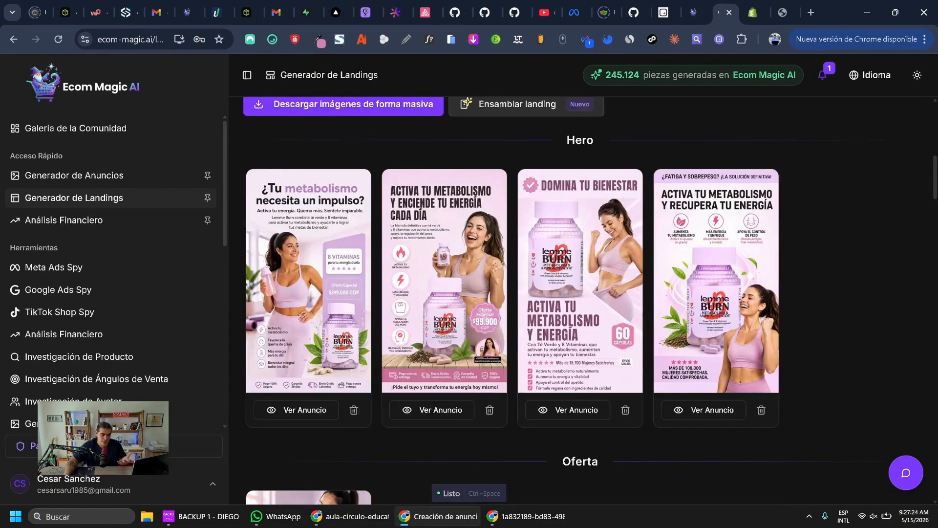
pyautogui.scroll(-1, 581, 293)
pyautogui.scroll(-3, 580, 293)
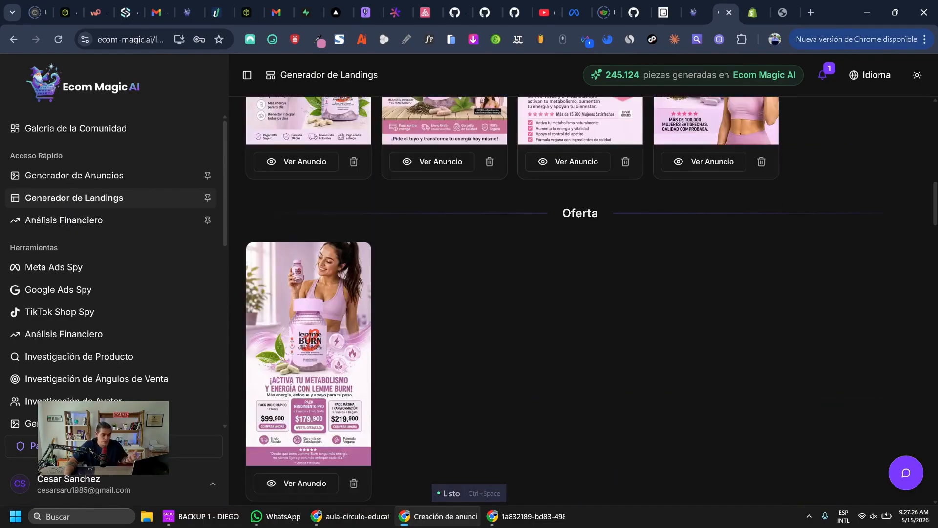
pyautogui.scroll(-14, 580, 293)
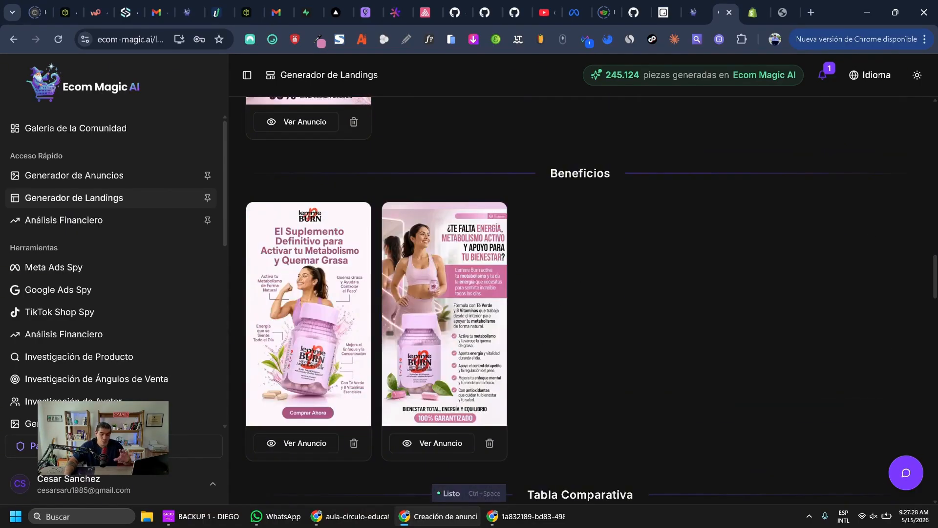
pyautogui.scroll(-15, 581, 293)
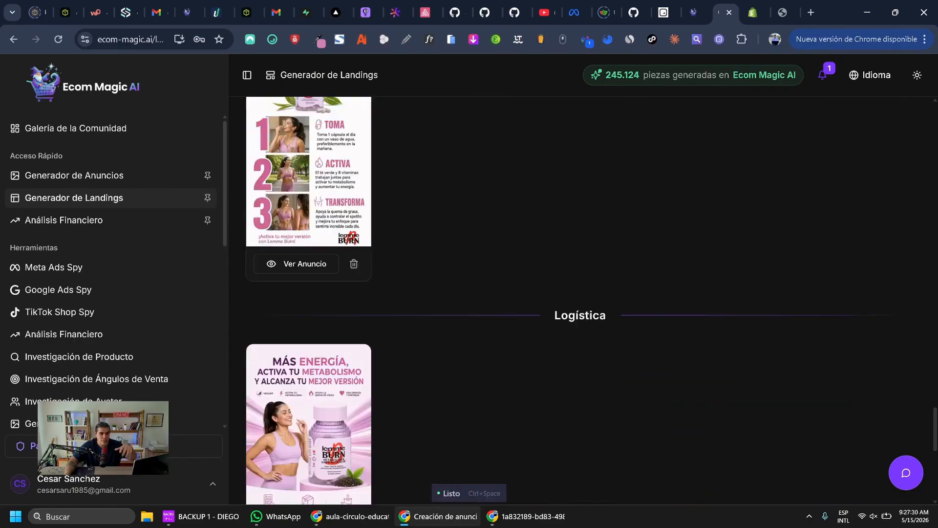
pyautogui.scroll(20, 293, 341)
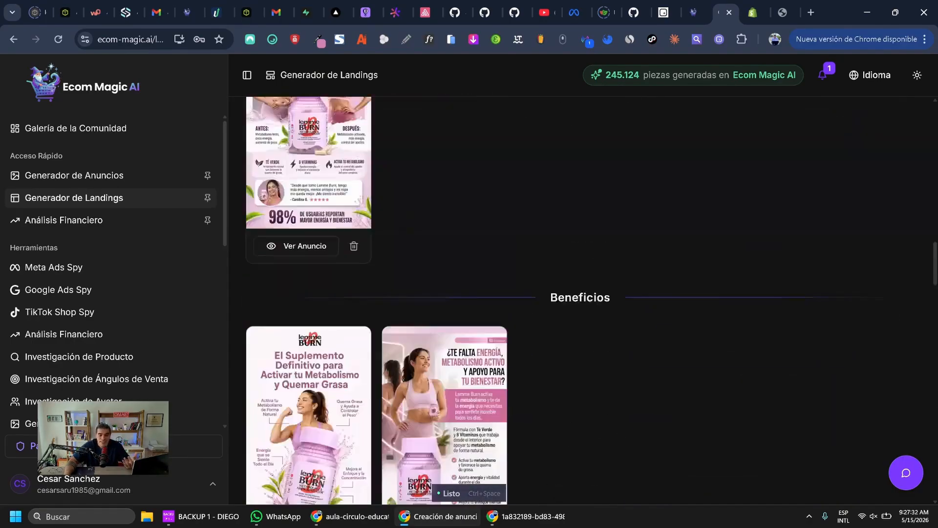
pyautogui.scroll(10, 581, 293)
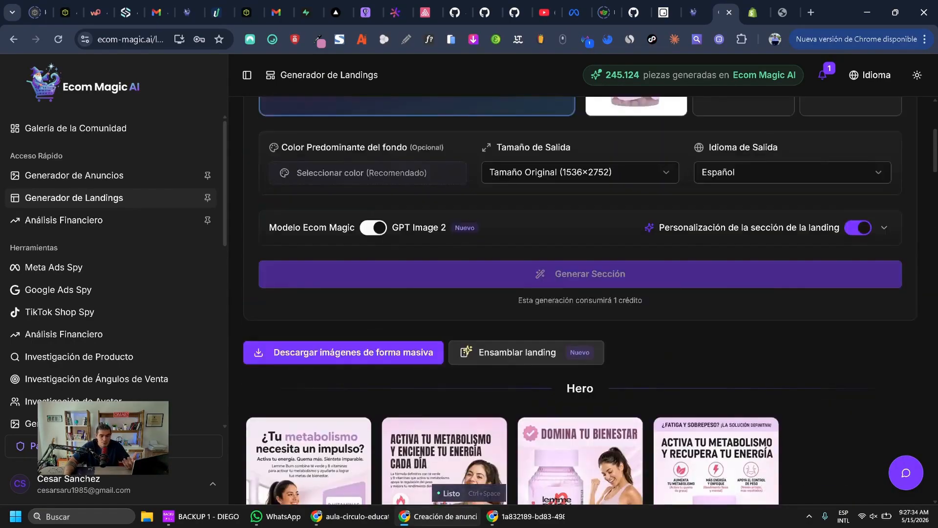
pyautogui.scroll(-4, 581, 293)
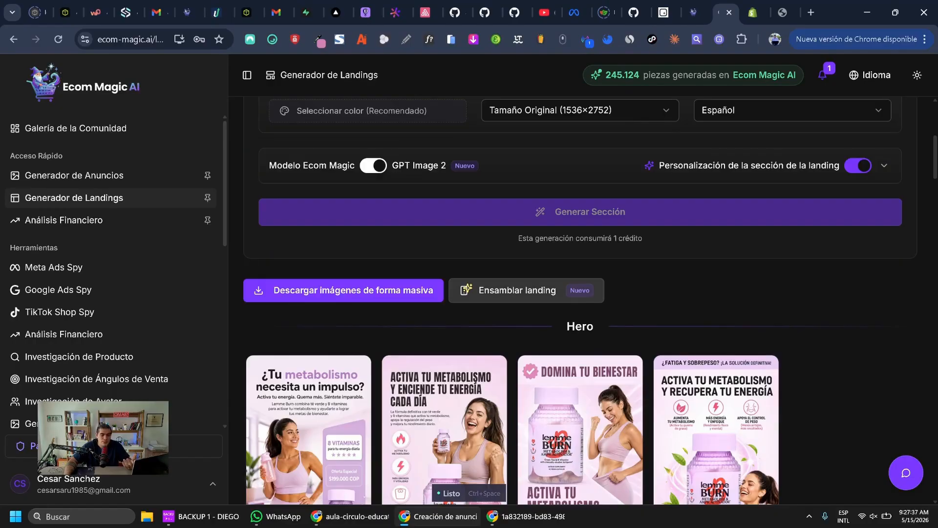
# - Start assembling a landing with the "¿Fatiga y sobrepeso?" Hero first, the Oferta second and the Antes/Después piece third
pyautogui.click(527, 290)
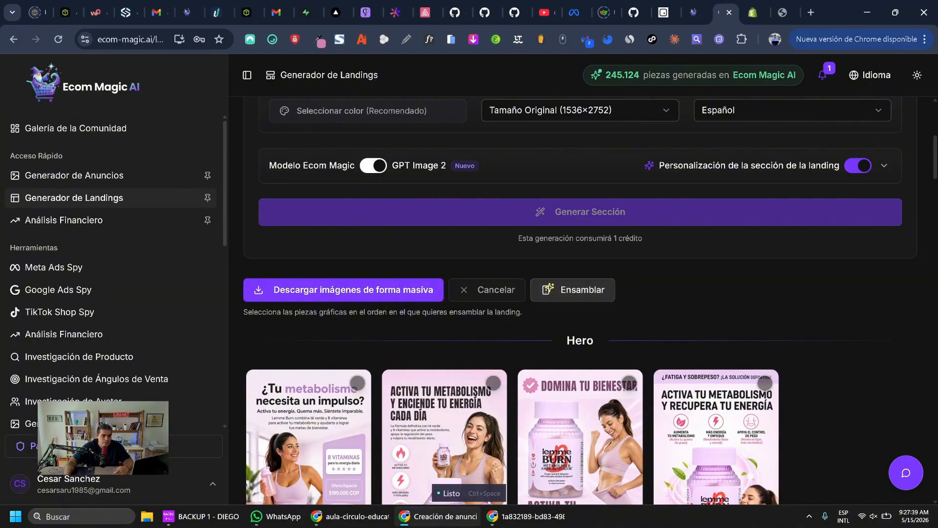
pyautogui.scroll(-1, 580, 293)
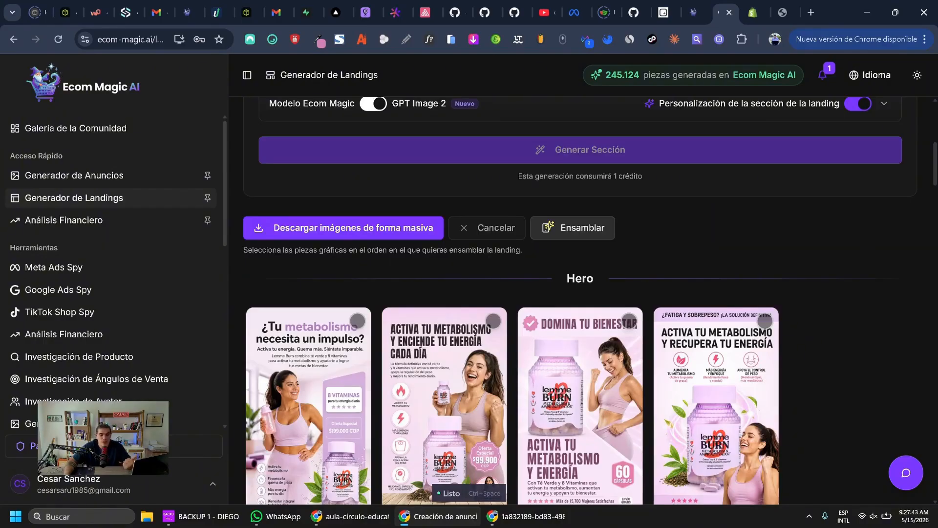
pyautogui.scroll(-2, 580, 293)
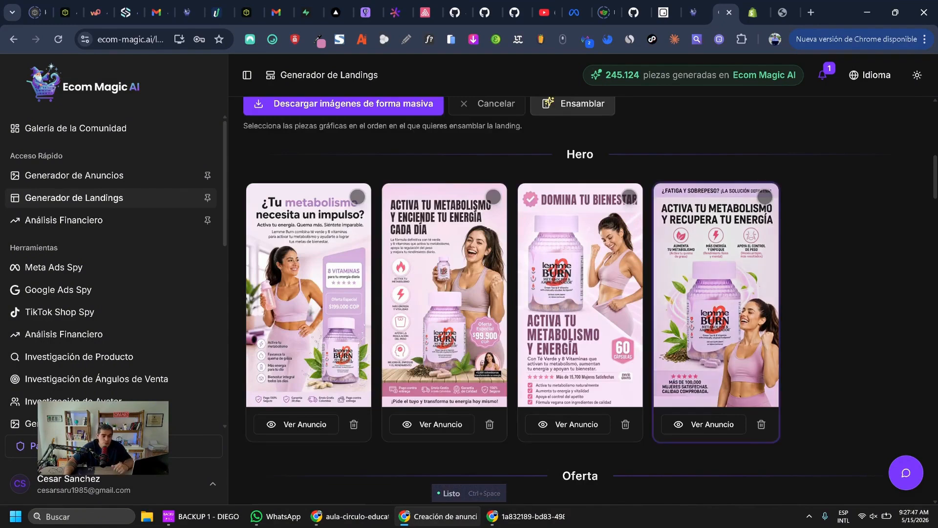
pyautogui.click(715, 295)
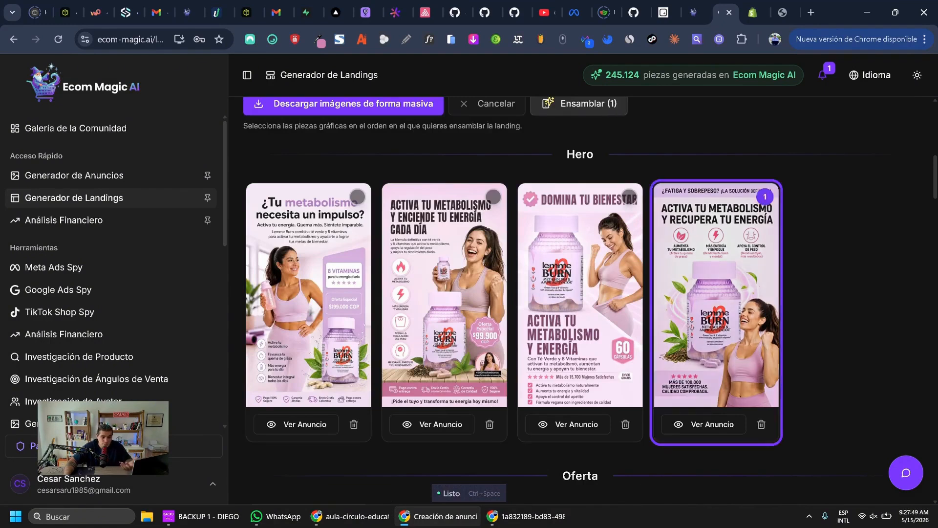
pyautogui.scroll(-5, 580, 293)
pyautogui.click(344, 226)
pyautogui.scroll(-5, 344, 226)
pyautogui.click(343, 226)
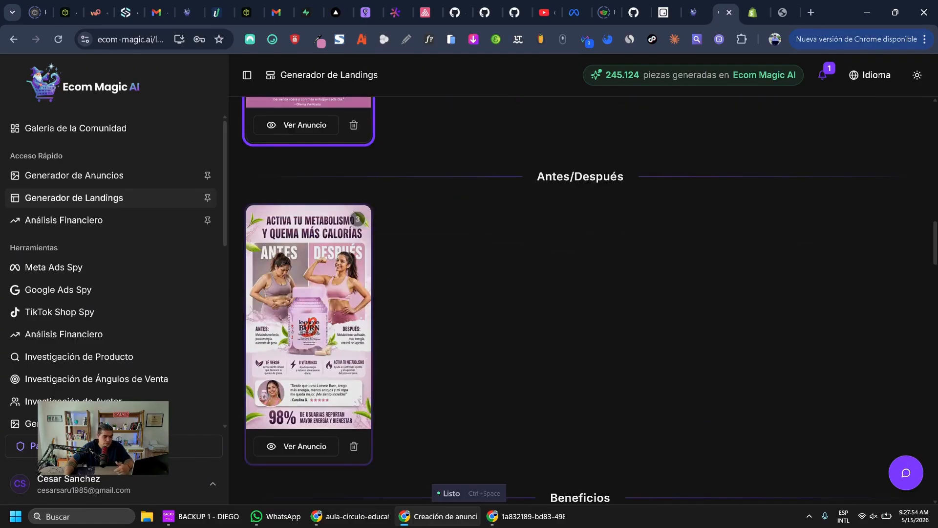
# - Add both Beneficios pieces to the assembly, "El Suplemento Definitivo" as fourth and "¿Te falta energía" as fifth
pyautogui.scroll(-6, 343, 273)
pyautogui.click(445, 267)
pyautogui.click(309, 266)
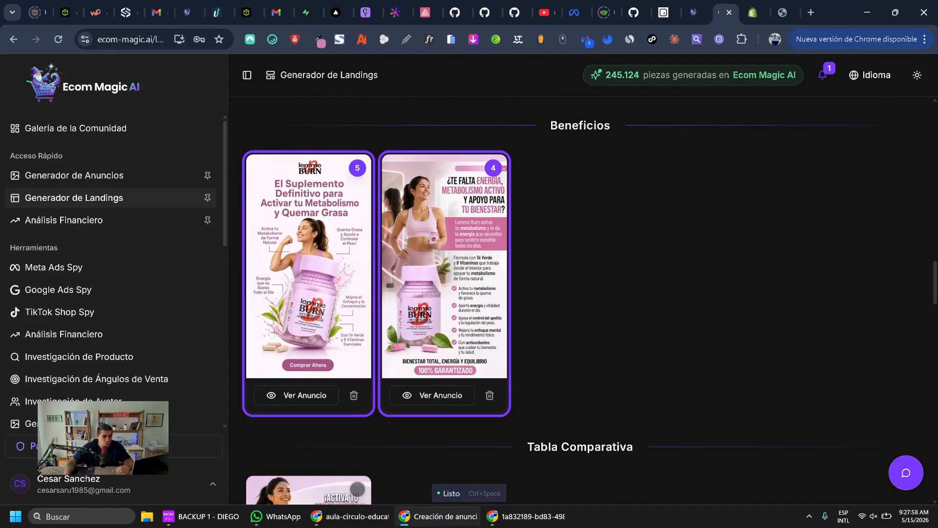
pyautogui.scroll(4, 357, 488)
pyautogui.scroll(-1, 440, 342)
pyautogui.click(493, 292)
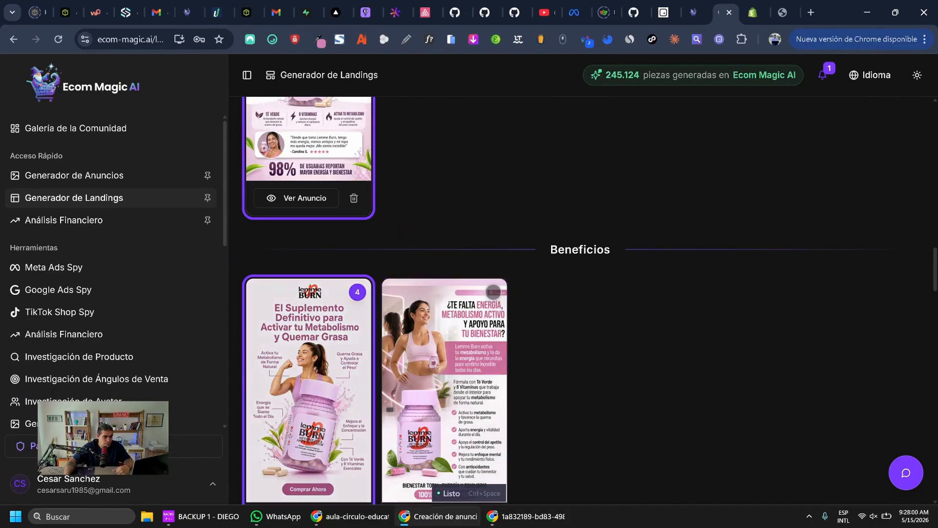
pyautogui.scroll(3, 444, 371)
pyautogui.scroll(-3, 444, 371)
pyautogui.click(444, 371)
# - Add Tabla Comparativa, Prueba de Autoridad, both Testimonios, Modo de Uso, Logística and "10 preguntas clave" as pieces 6 to 12
pyautogui.scroll(-6, 444, 371)
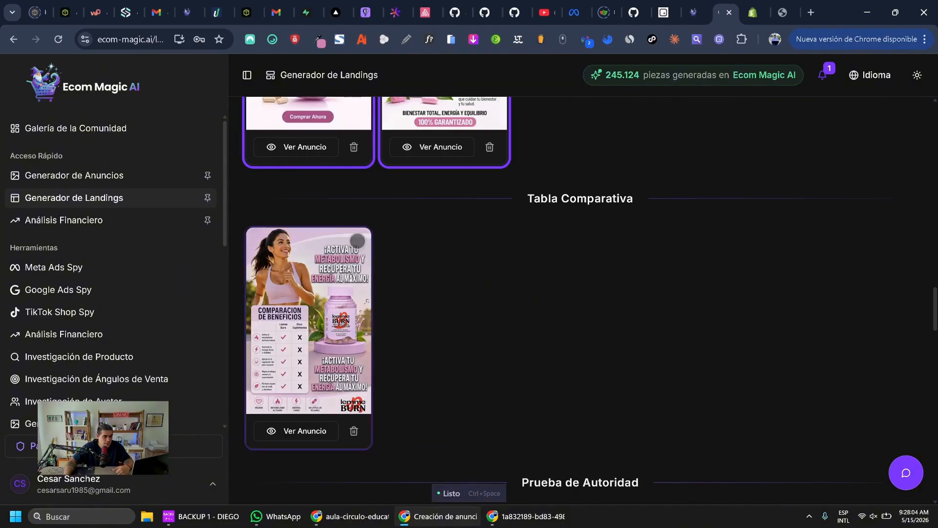
pyautogui.scroll(-6, 308, 318)
pyautogui.scroll(-5, 308, 318)
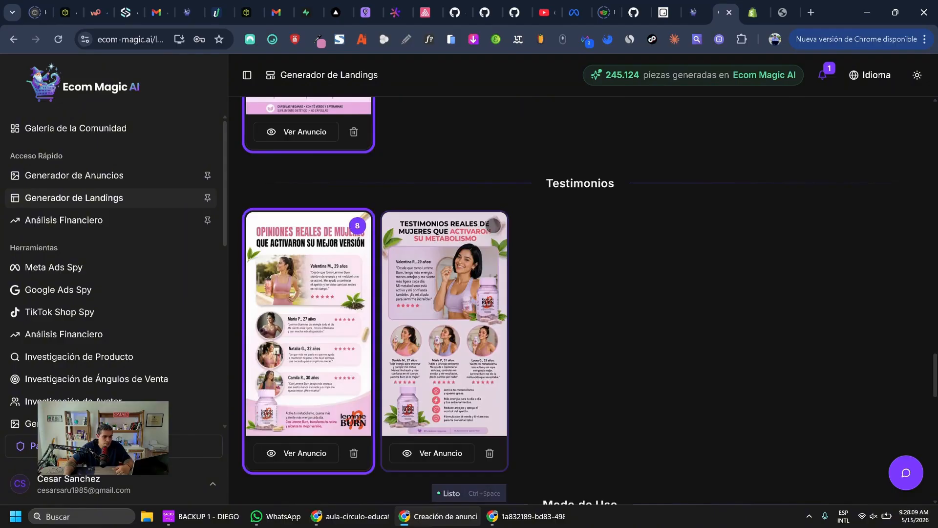
pyautogui.scroll(-6, 308, 318)
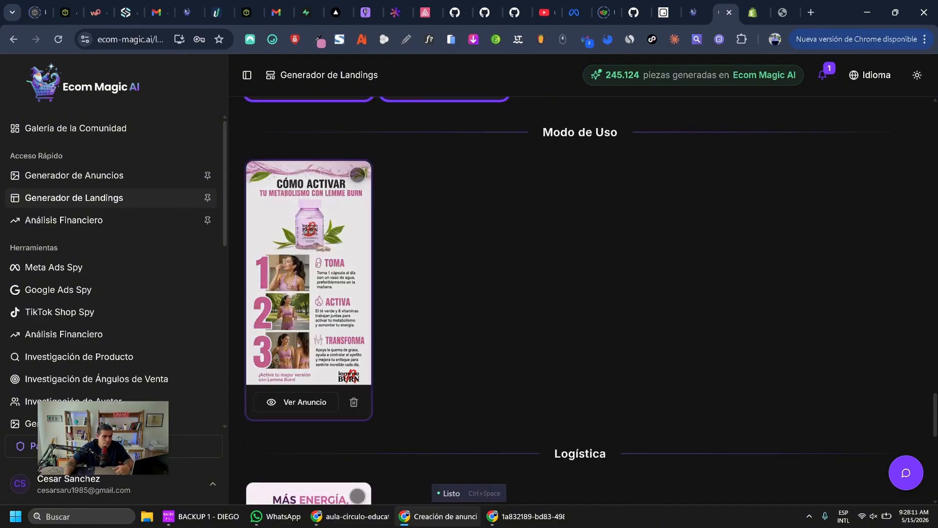
pyautogui.scroll(-8, 308, 318)
pyautogui.scroll(-2, 307, 318)
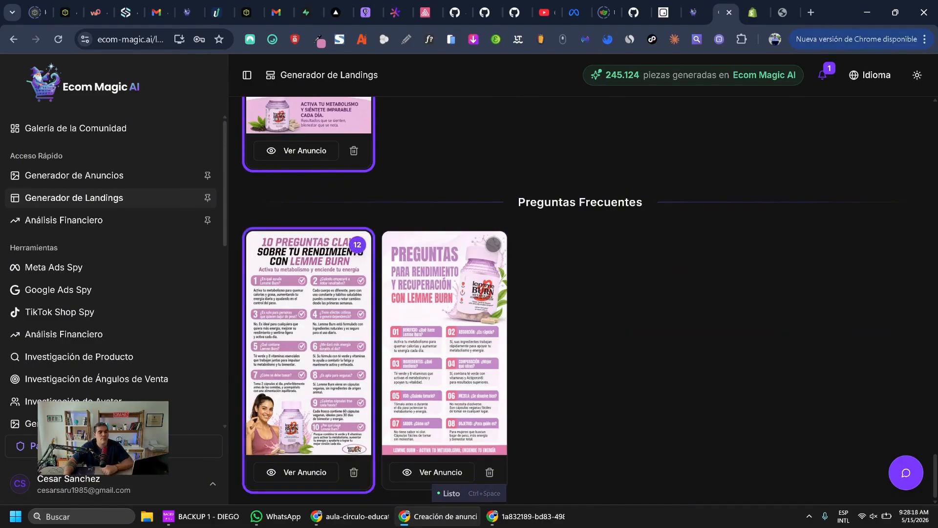
# - Assemble the 12 selected pieces into a landing and view its preview under Landings Ensambladas
pyautogui.scroll(4, 440, 342)
pyautogui.scroll(20, 571, 301)
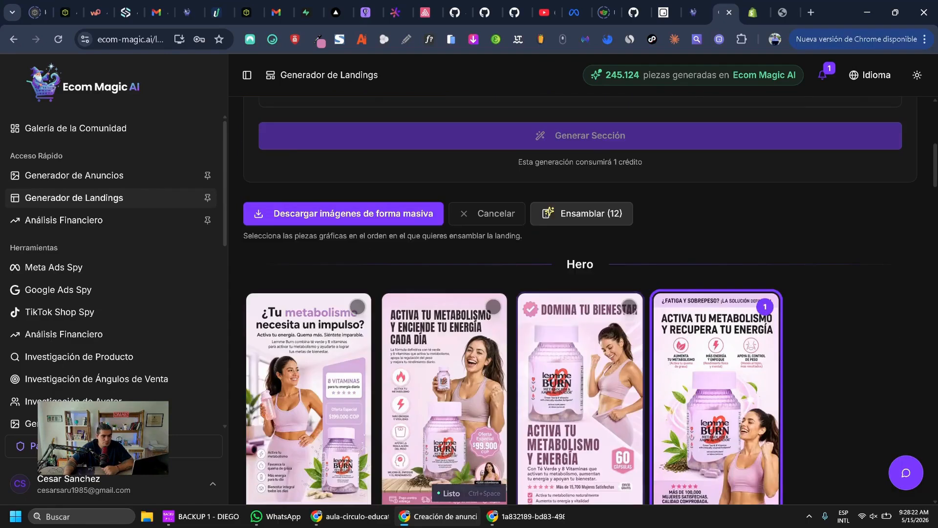
pyautogui.scroll(2, 576, 342)
pyautogui.click(582, 338)
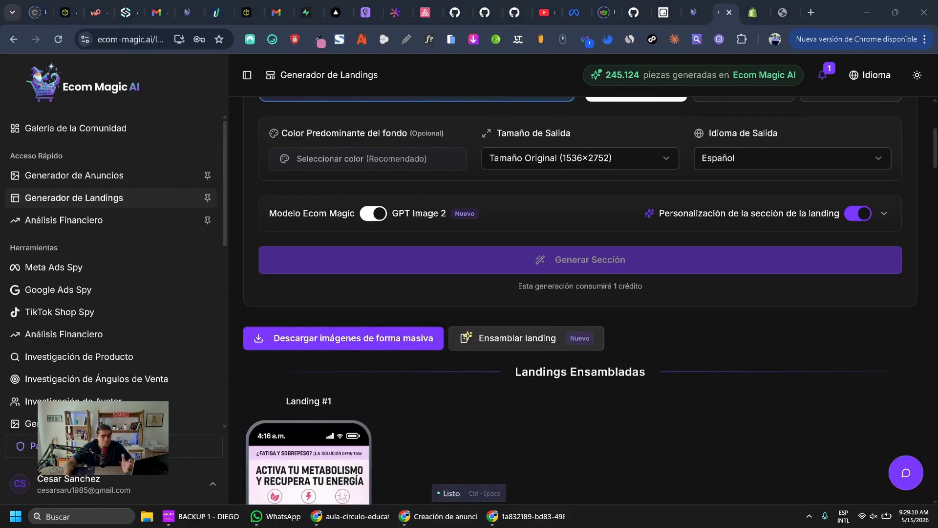
pyautogui.scroll(-3, 580, 293)
pyautogui.scroll(-2, 580, 293)
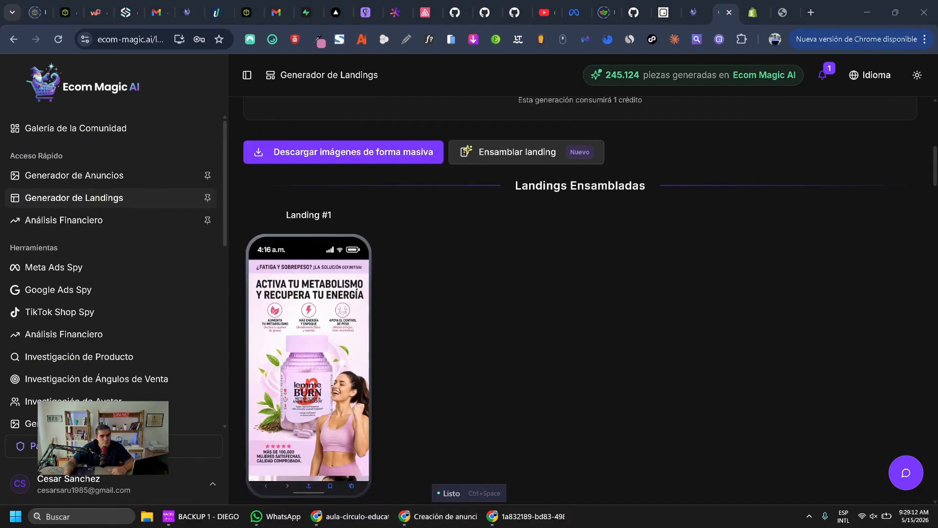
# - Review the assembled Landing #1 preview from the Hero section through the customer opinions
pyautogui.scroll(-6, 580, 293)
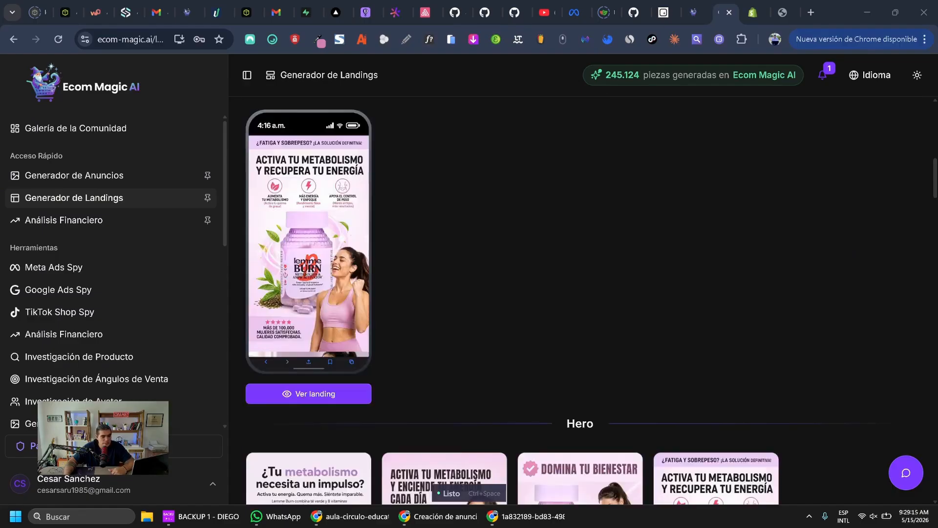
pyautogui.scroll(-4, 580, 293)
pyautogui.scroll(9, 580, 294)
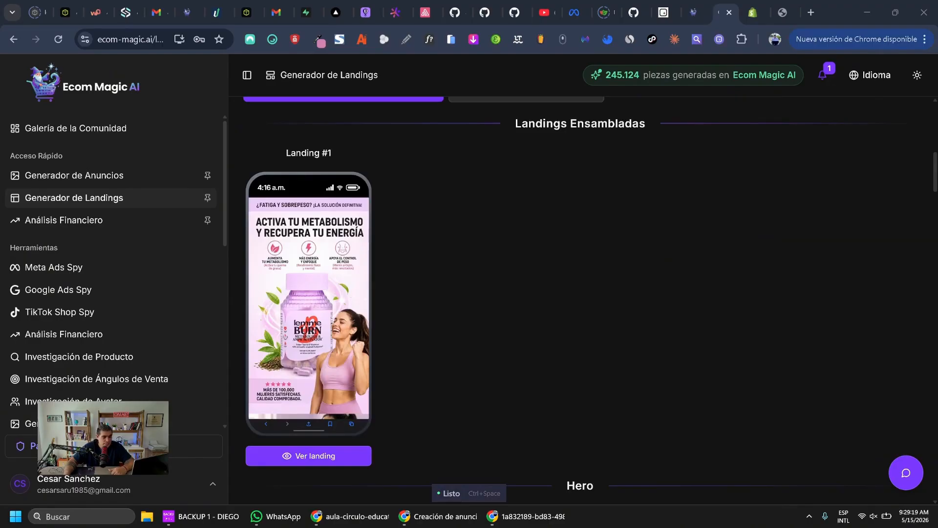
pyautogui.click(308, 308)
pyautogui.scroll(-5, 308, 308)
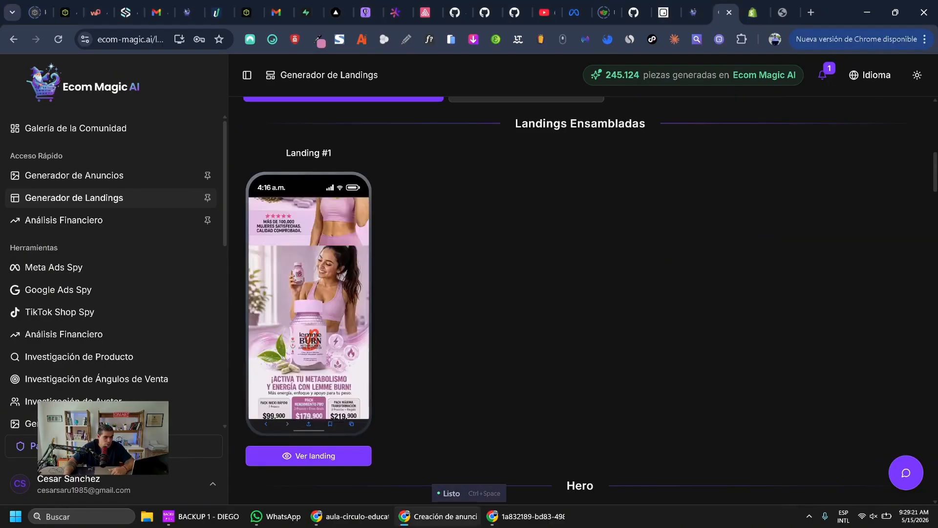
pyautogui.scroll(-10, 309, 308)
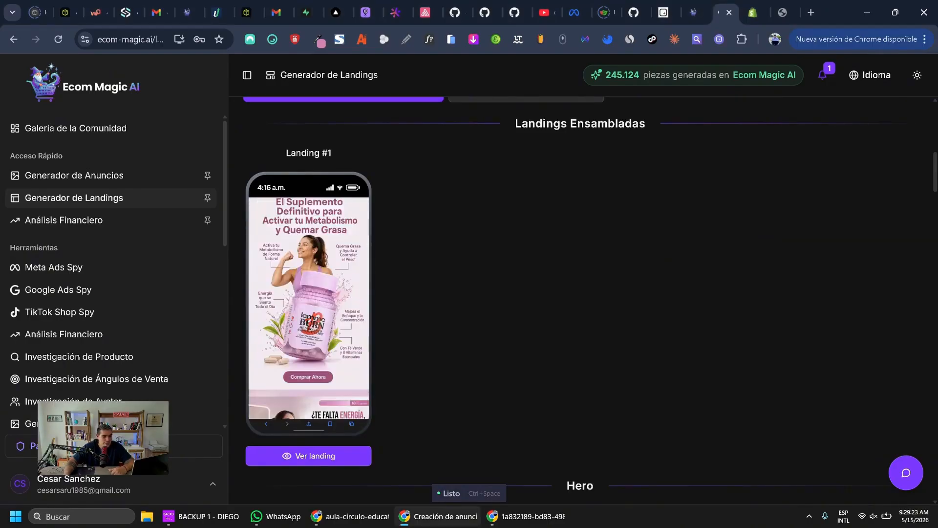
pyautogui.scroll(-17, 308, 308)
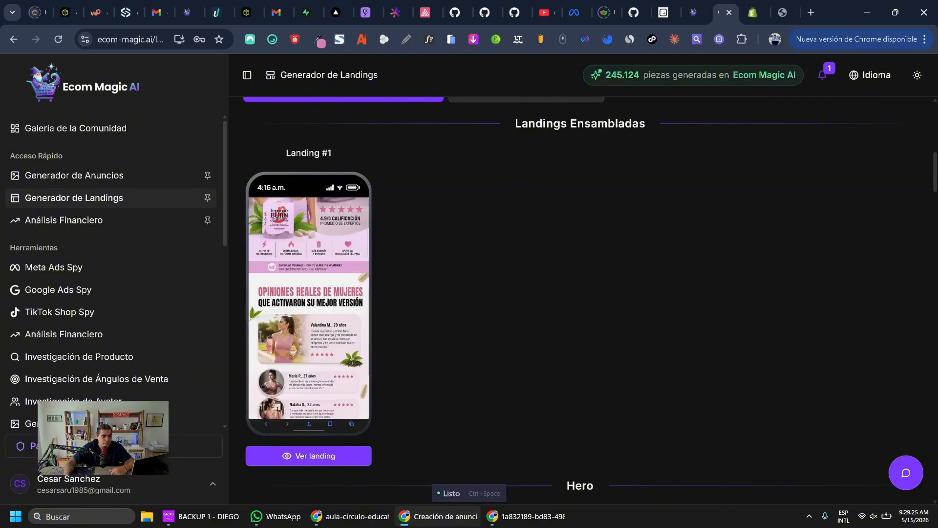
pyautogui.scroll(20, 309, 307)
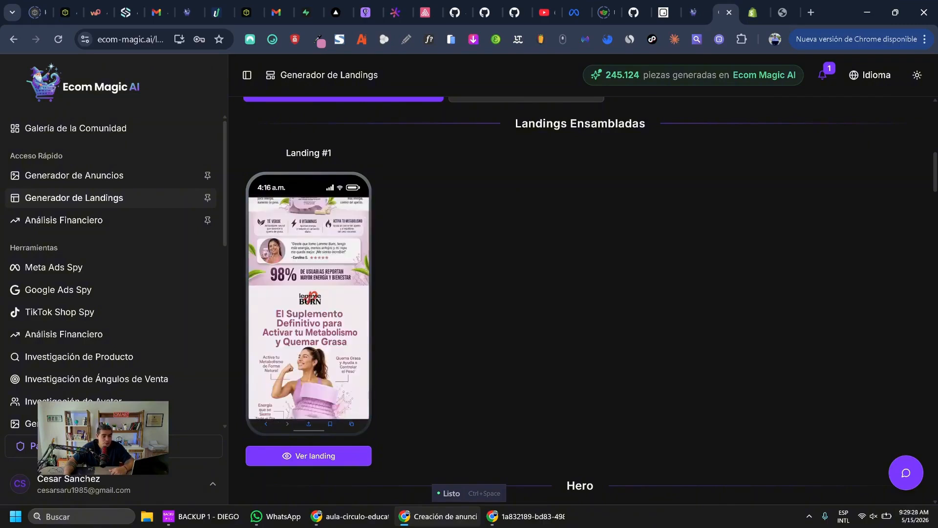
pyautogui.click(308, 153)
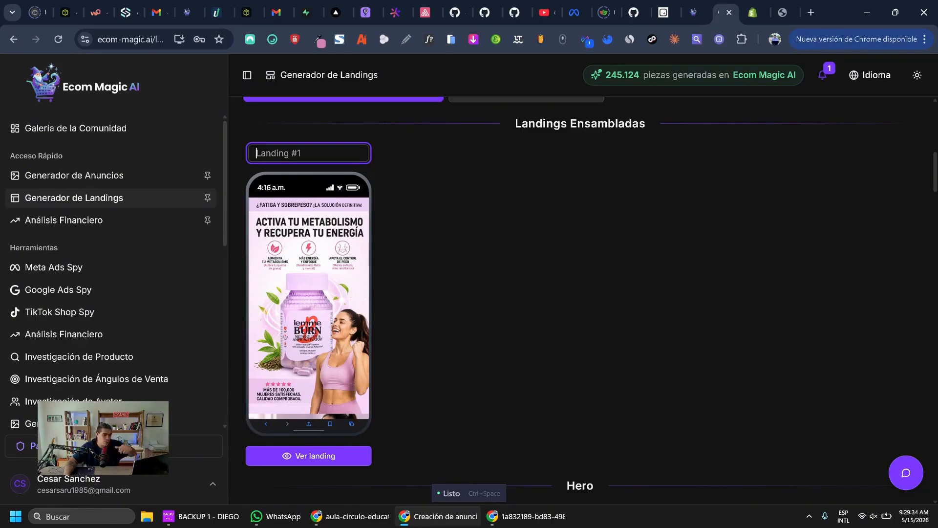
pyautogui.press('Escape')
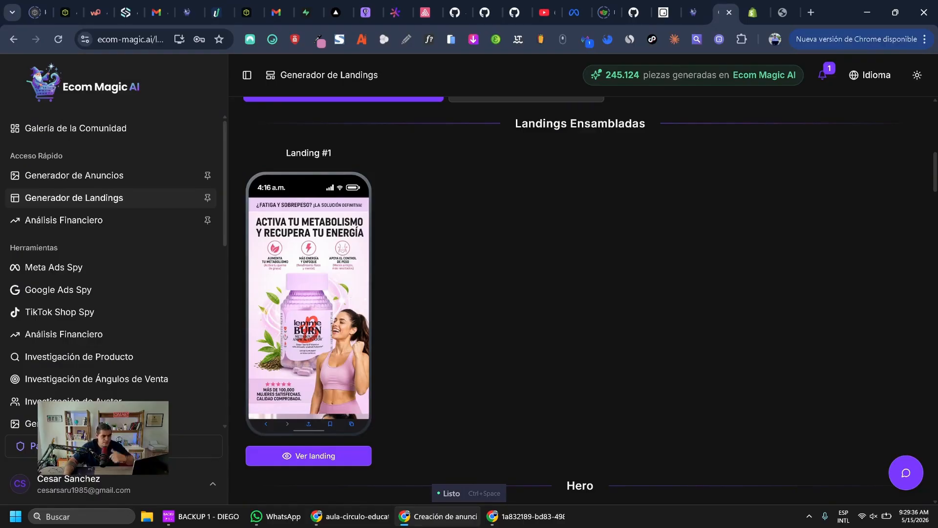
# - Open the full view of Landing #1 and review its sections in the phone preview
pyautogui.click(309, 455)
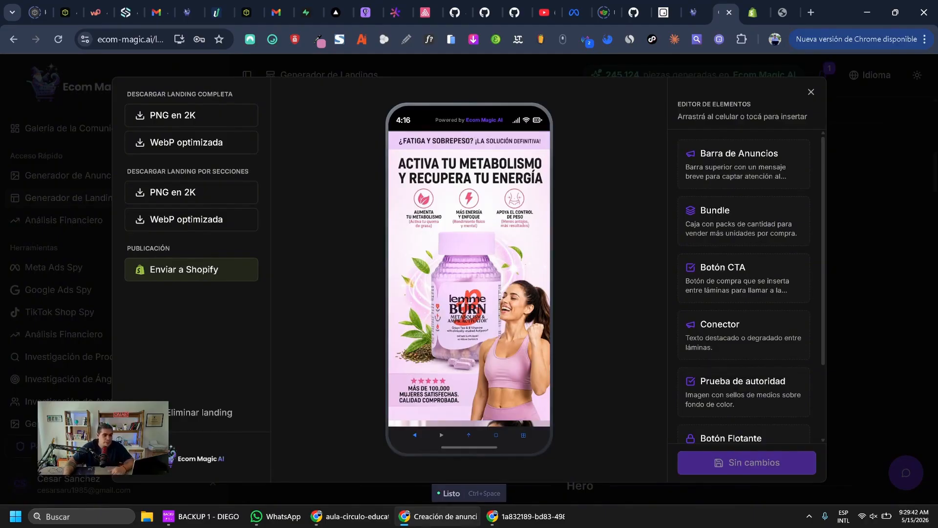
pyautogui.scroll(-4, 469, 279)
pyautogui.scroll(-12, 469, 278)
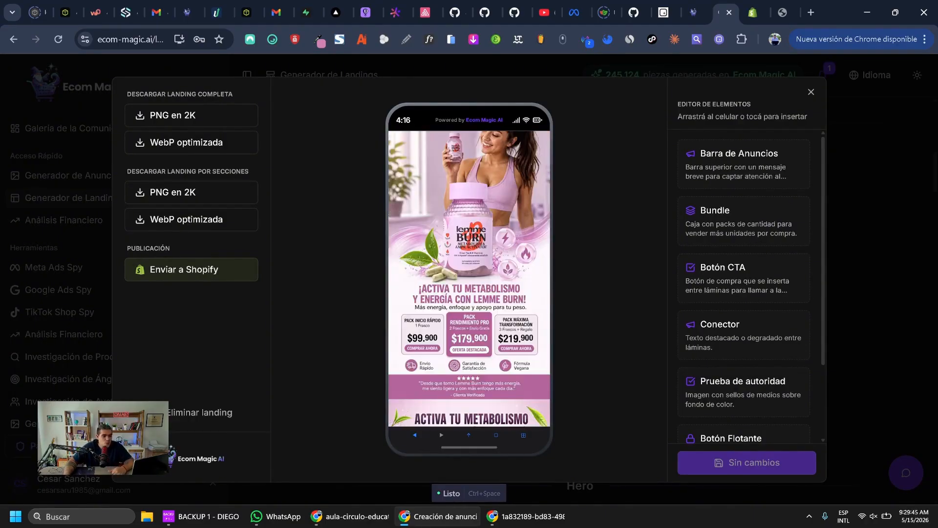
pyautogui.scroll(-12, 545, 307)
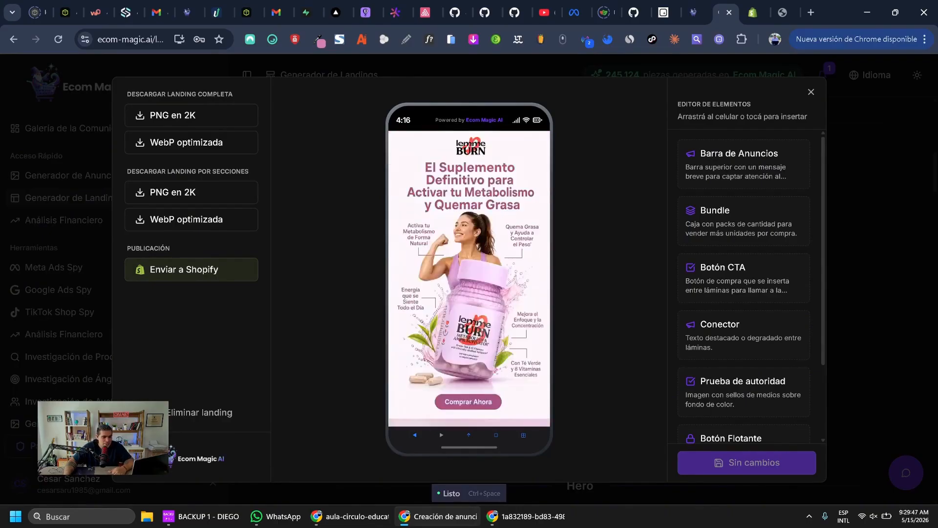
pyautogui.scroll(-5, 544, 307)
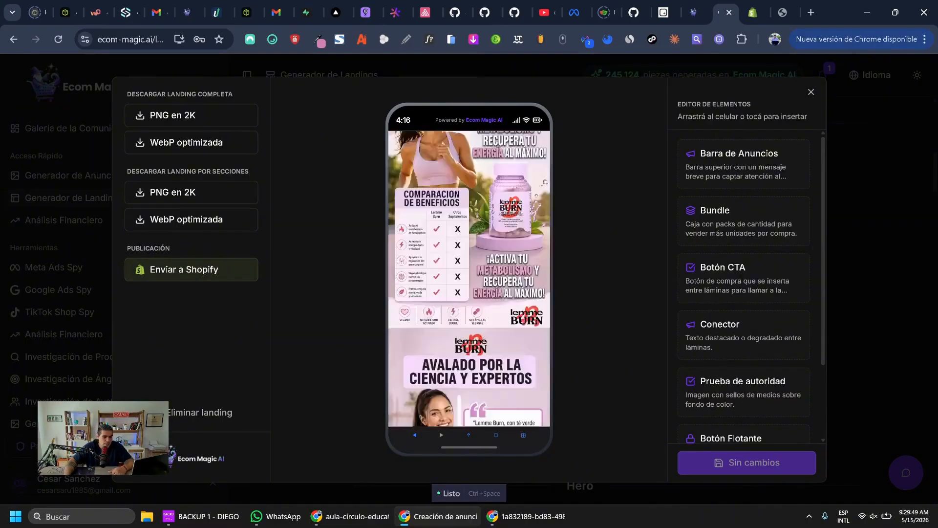
pyautogui.scroll(-8, 469, 279)
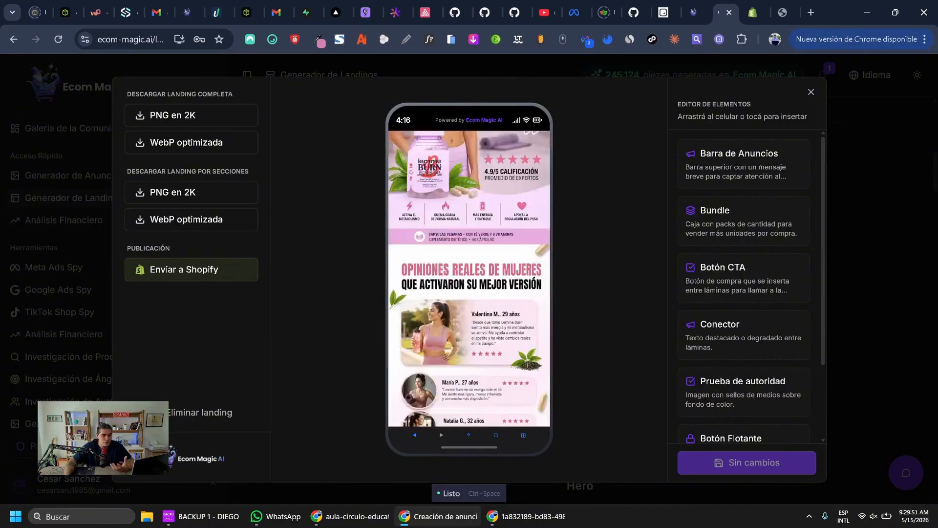
pyautogui.scroll(7, 469, 279)
pyautogui.scroll(15, 545, 299)
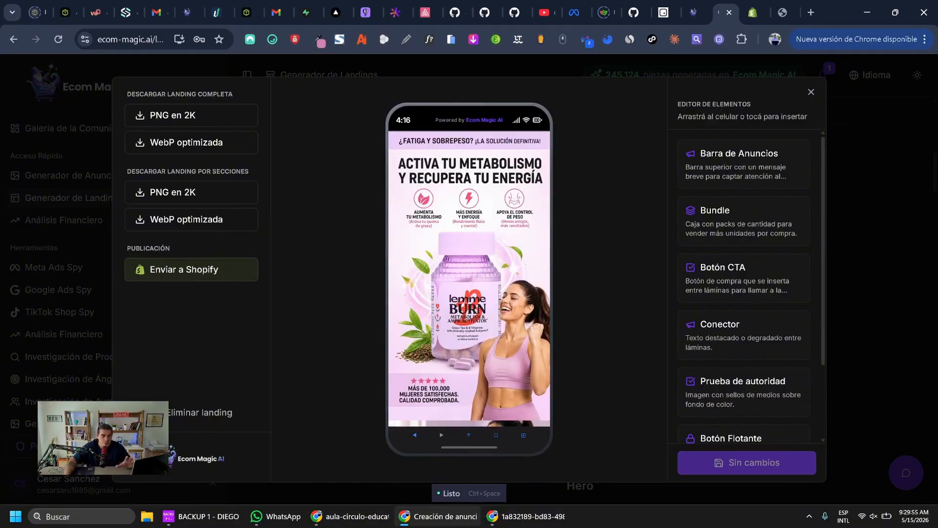
# - Examine the Hero-to-Oferta transition and the insertable elements from Barra de Anuncios to Sección de landing
pyautogui.scroll(-4, 469, 278)
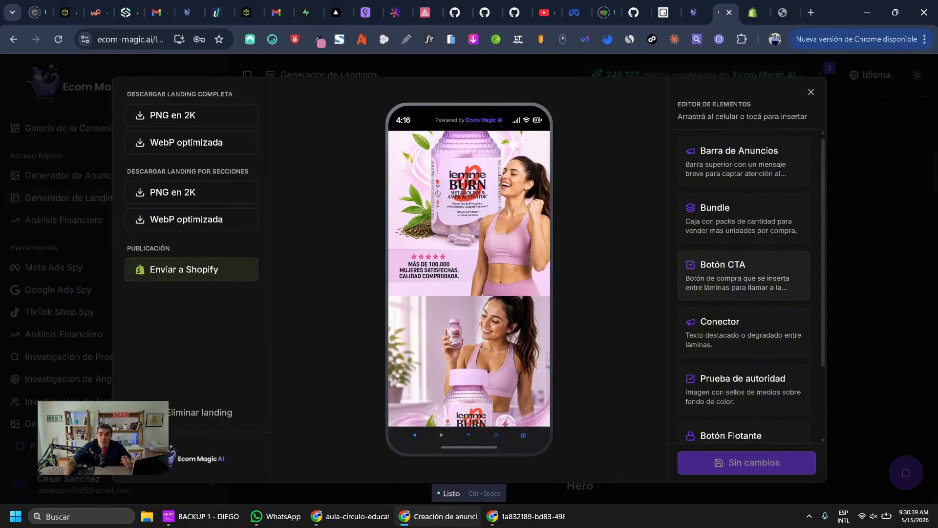
pyautogui.scroll(-3, 508, 276)
pyautogui.scroll(2, 508, 276)
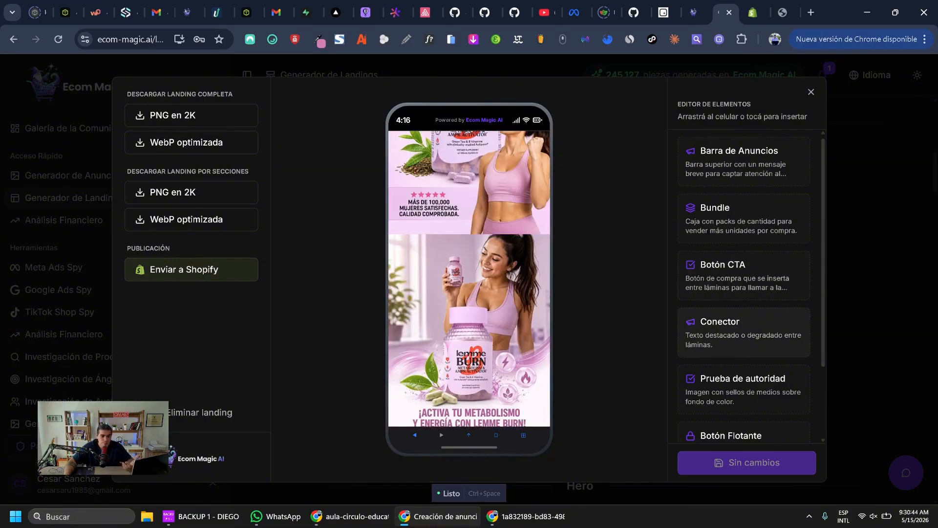
pyautogui.scroll(-3, 744, 289)
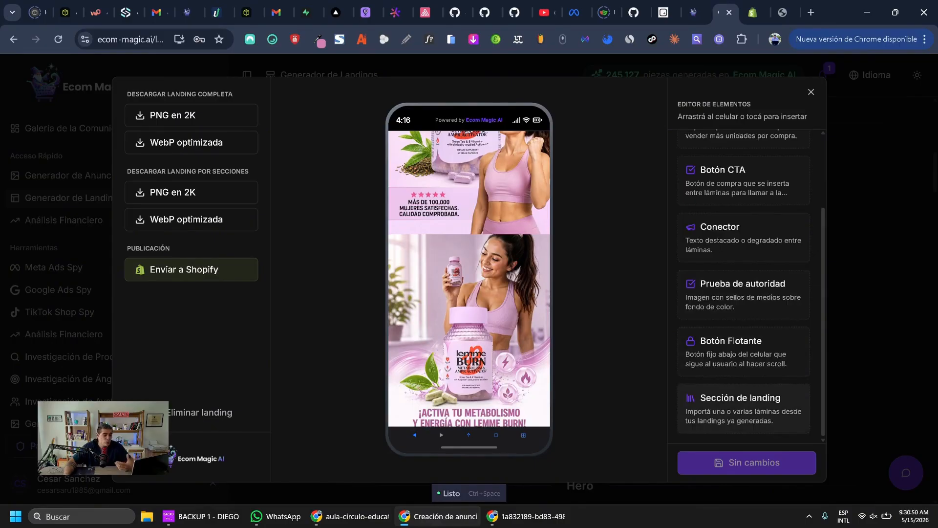
pyautogui.scroll(4, 469, 278)
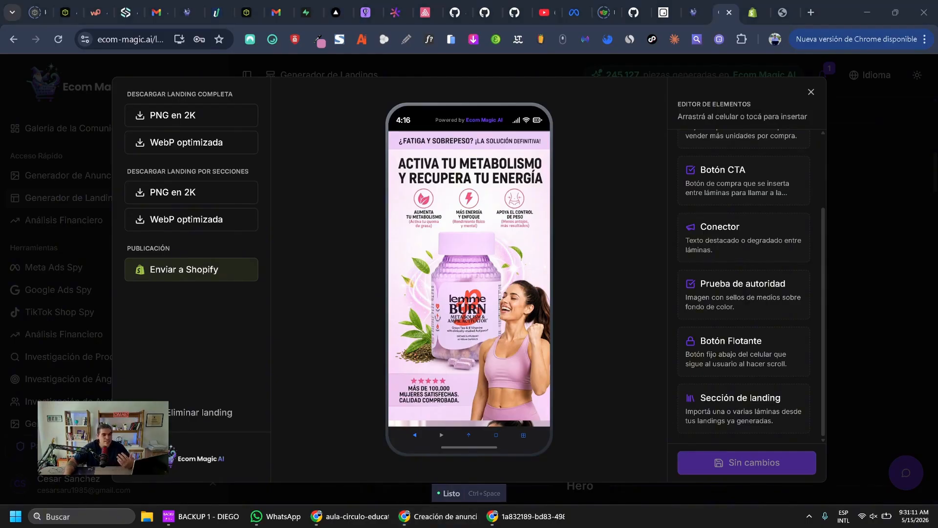
pyautogui.scroll(3, 743, 288)
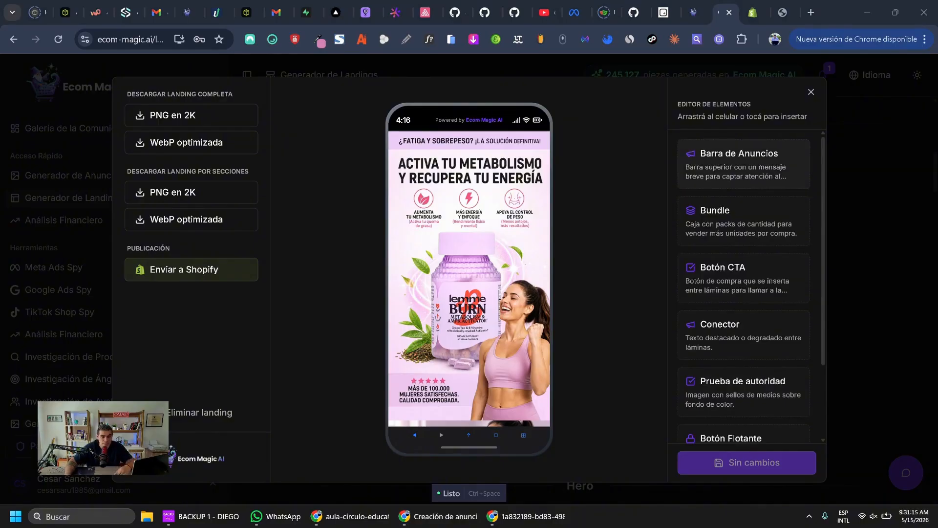
# - Insert a Barra de Anuncios above the Hero section and open its settings
pyautogui.click(744, 164)
pyautogui.click(686, 93)
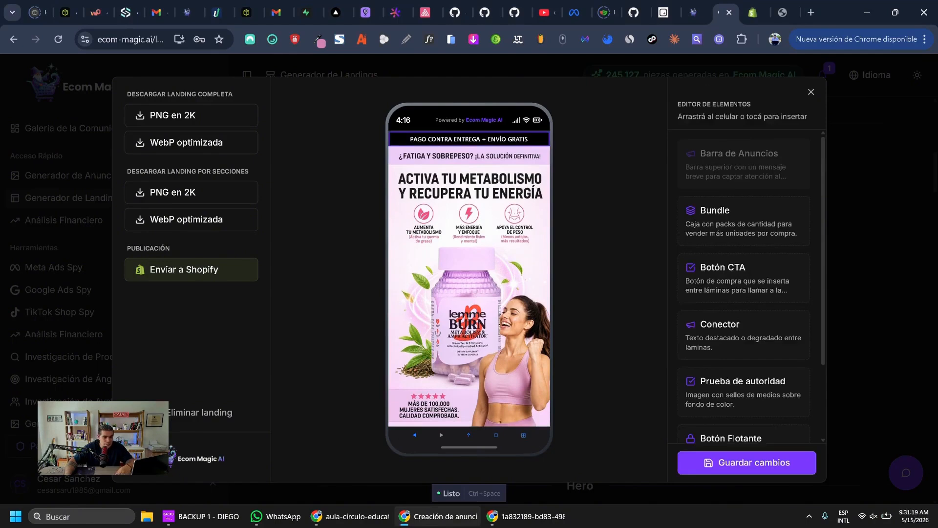
pyautogui.click(469, 139)
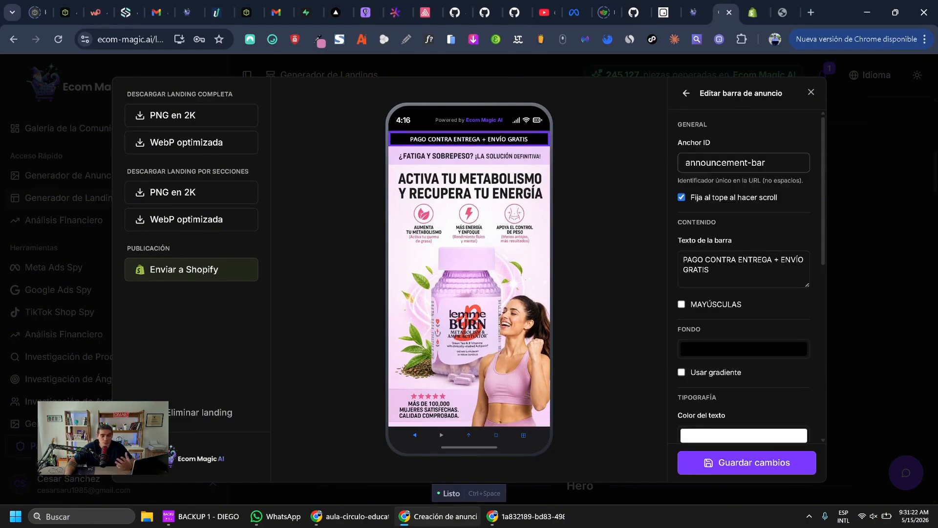
# - Slightly reduce the announcement bar's text size in its typography settings and save the landing changes
pyautogui.moveTo(711, 271); pyautogui.dragTo(682, 259)
pyautogui.scroll(-1, 682, 259)
pyautogui.scroll(-1, 742, 273)
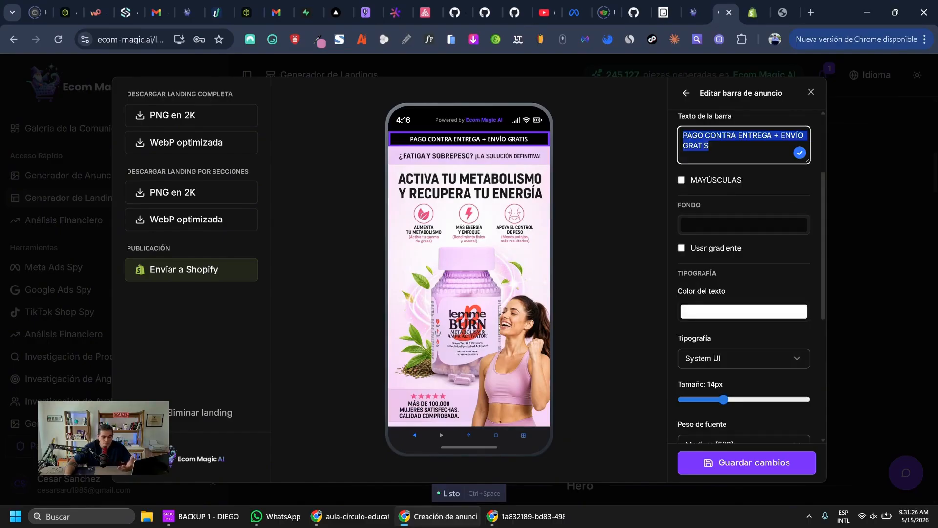
pyautogui.scroll(-5, 743, 273)
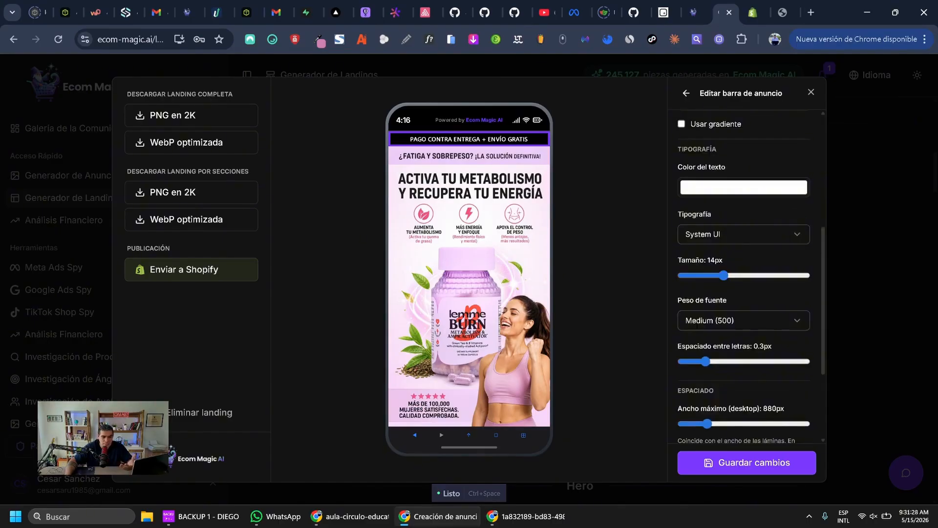
pyautogui.scroll(2, 743, 274)
pyautogui.scroll(-1, 742, 273)
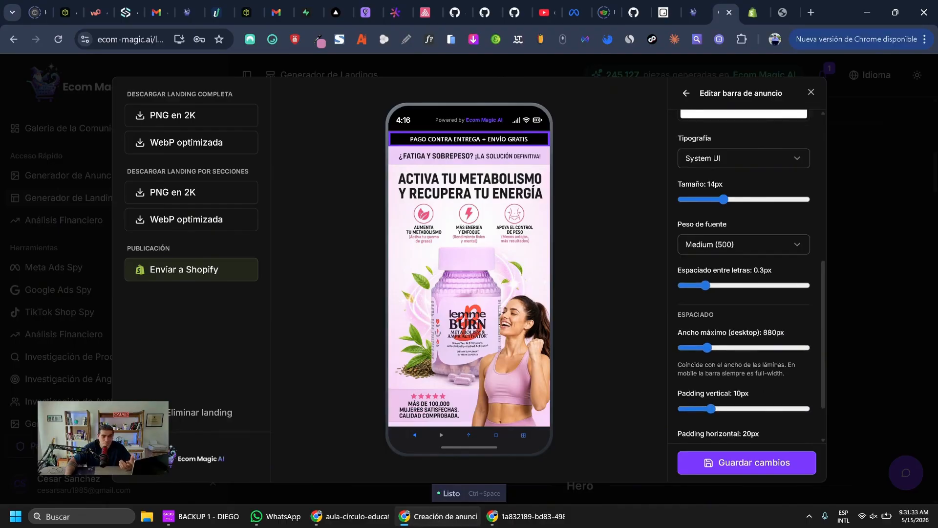
pyautogui.scroll(-1, 743, 274)
pyautogui.scroll(1, 743, 274)
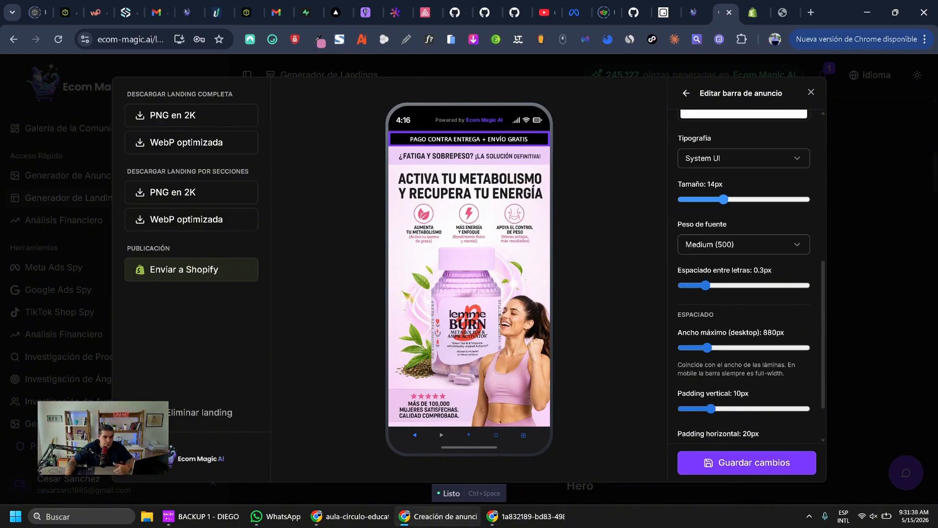
pyautogui.moveTo(724, 199); pyautogui.dragTo(713, 199)
pyautogui.click(686, 93)
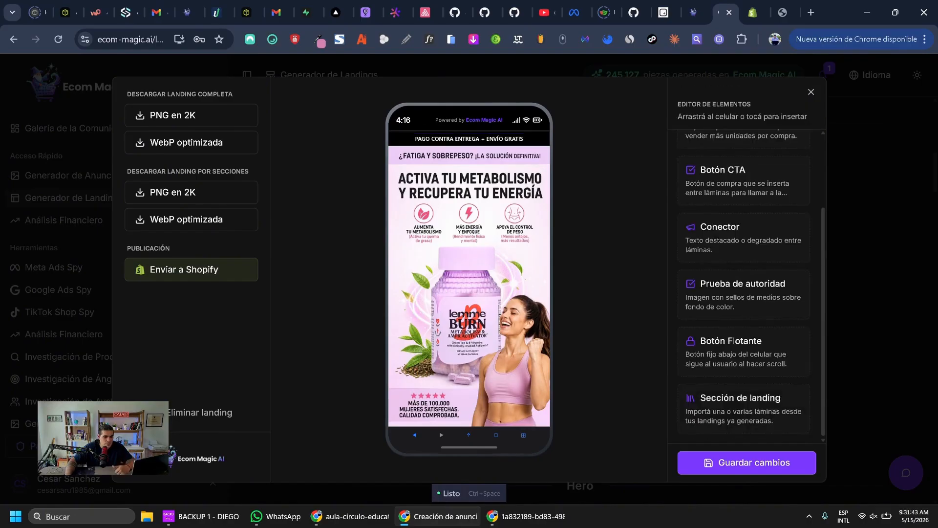
pyautogui.click(746, 462)
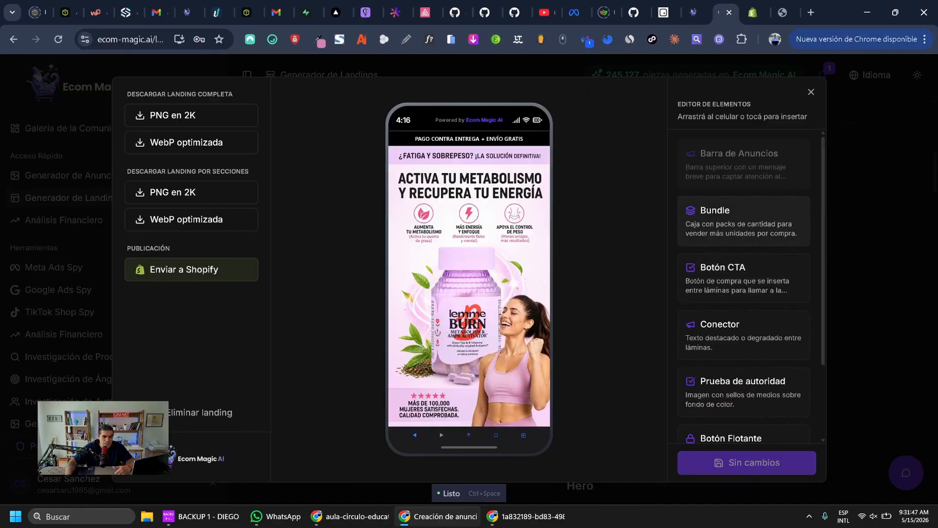
# - Turn off the announcement bar's "Fija al tope al hacer scroll" option and check the bar's scrolling behaviour in the preview
pyautogui.click(469, 139)
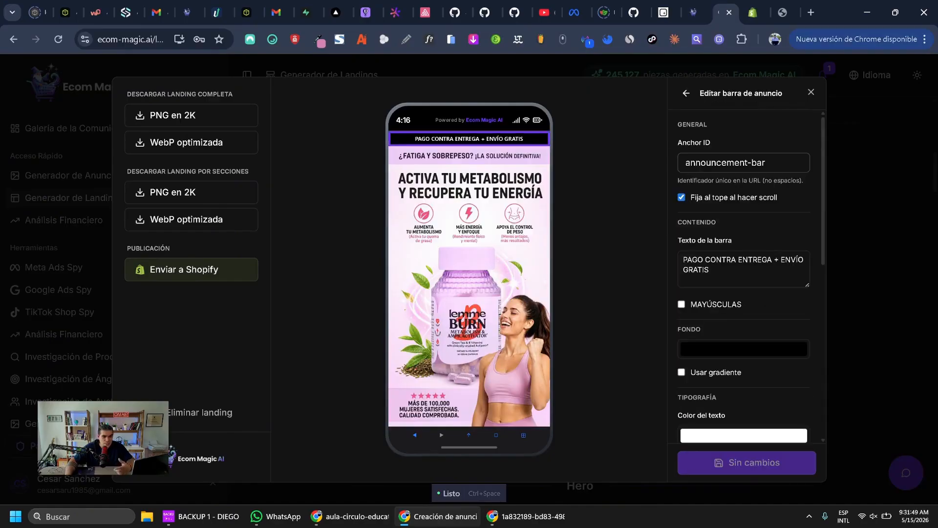
pyautogui.click(681, 197)
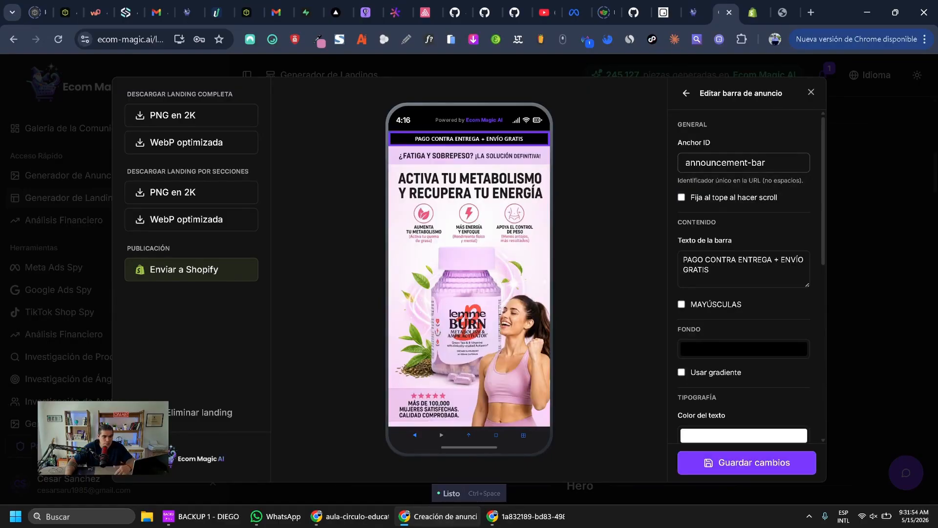
pyautogui.click(681, 197)
pyautogui.click(681, 197)
pyautogui.click(686, 93)
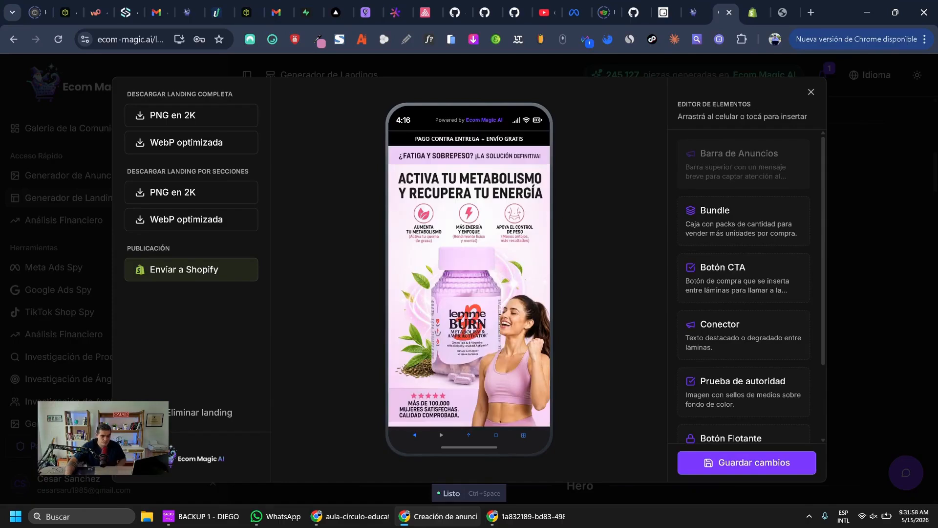
pyautogui.scroll(-3, 469, 279)
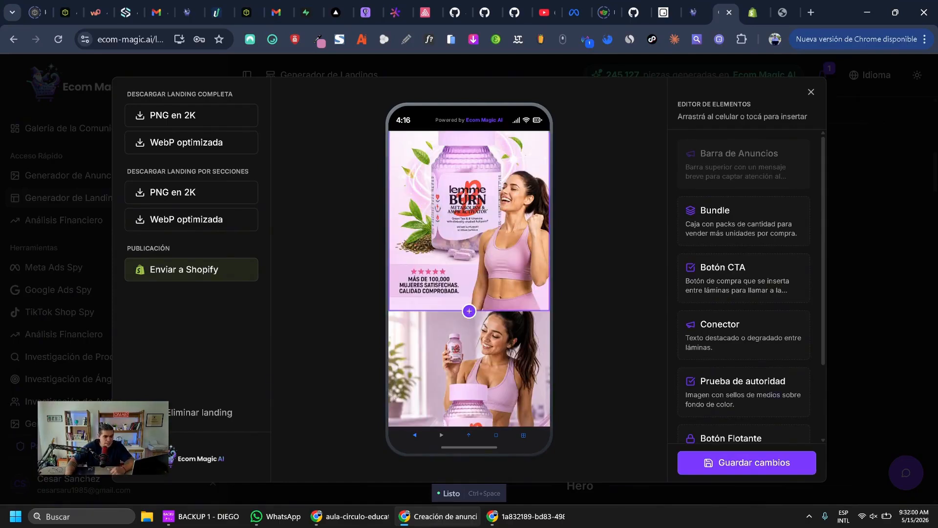
pyautogui.scroll(3, 469, 279)
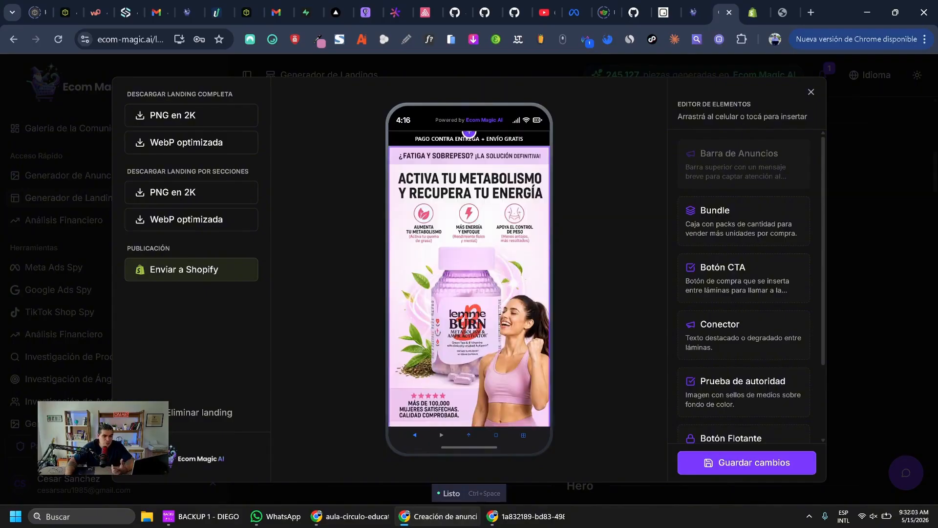
# - Insert a Conector between sections 1 and 2 and check it in the landing preview
pyautogui.scroll(-6, 469, 279)
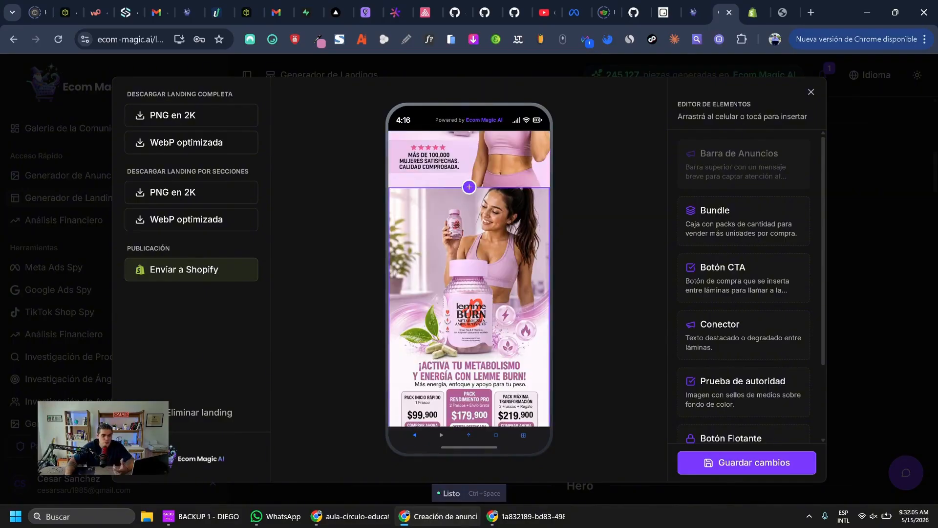
pyautogui.scroll(-2, 469, 279)
pyautogui.scroll(-5, 469, 278)
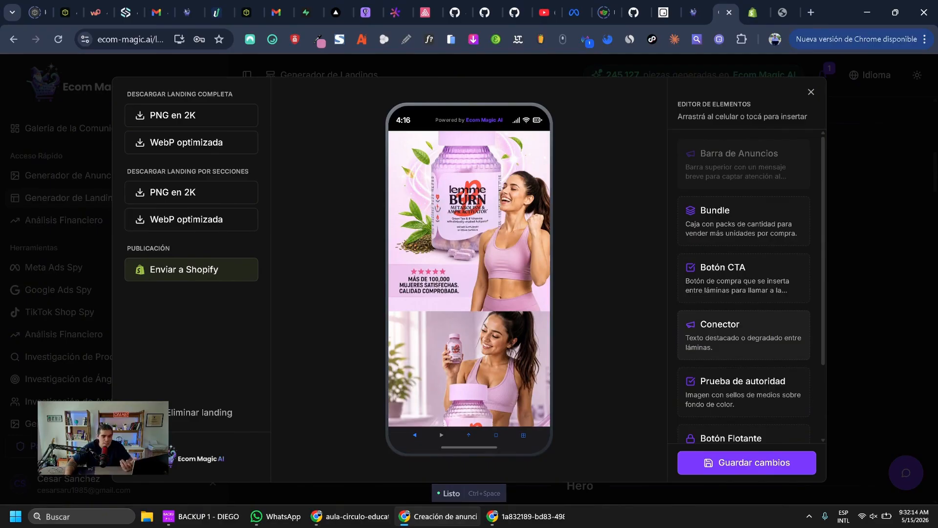
pyautogui.click(743, 335)
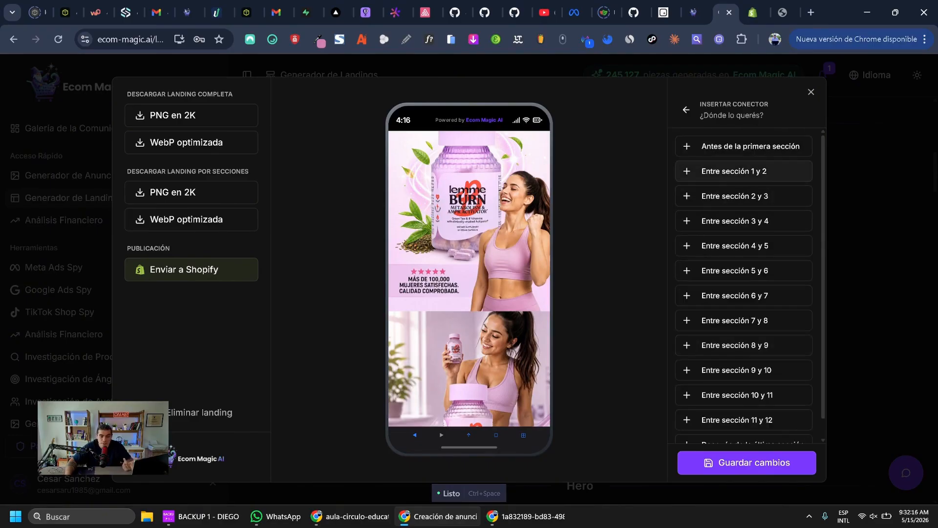
pyautogui.click(742, 171)
pyautogui.click(687, 92)
pyautogui.scroll(3, 469, 278)
pyautogui.scroll(-3, 469, 313)
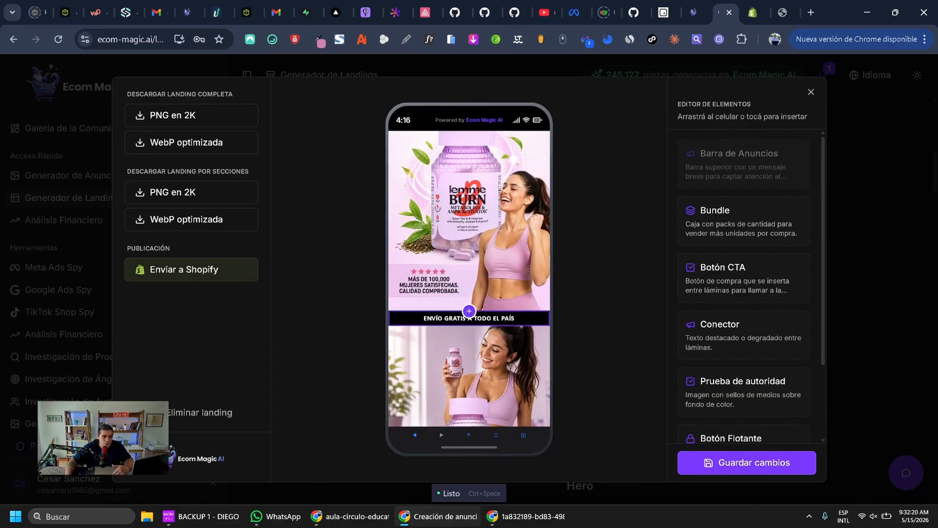
# - Examine the connector's type, layout and text settings and how the strip separates the Hero and Oferta sections
pyautogui.click(469, 319)
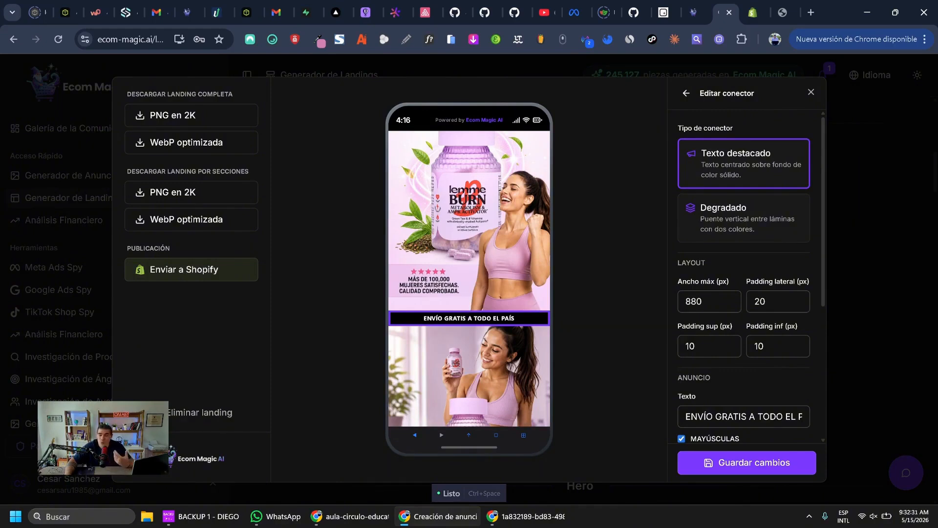
pyautogui.scroll(1, 469, 279)
pyautogui.click(686, 93)
pyautogui.scroll(-5, 469, 279)
pyautogui.scroll(2, 469, 278)
pyautogui.scroll(3, 469, 278)
pyautogui.scroll(-3, 469, 279)
pyautogui.scroll(1, 469, 278)
pyautogui.click(483, 318)
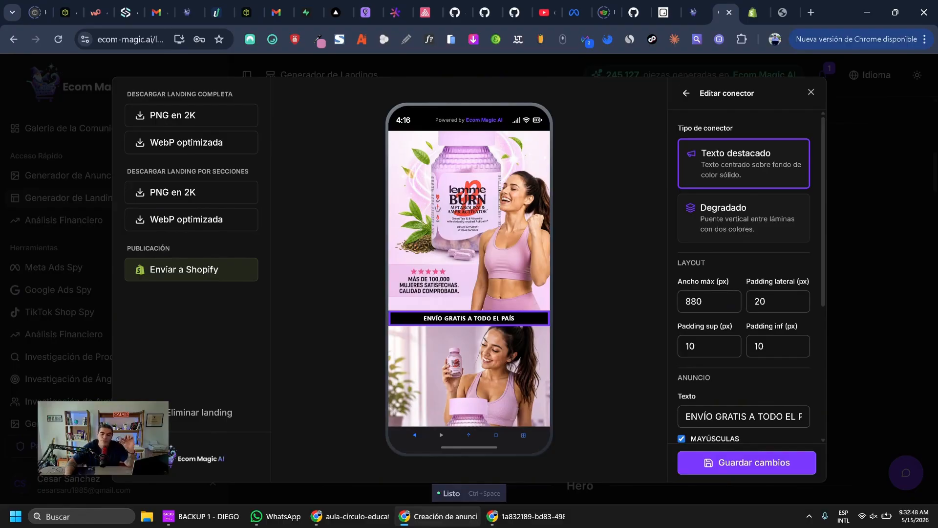
pyautogui.scroll(-1, 469, 279)
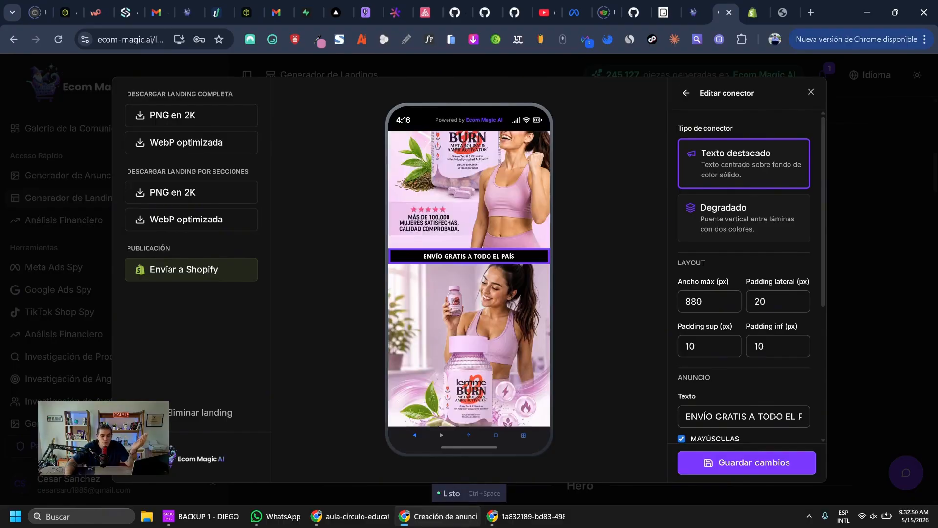
pyautogui.scroll(1, 469, 278)
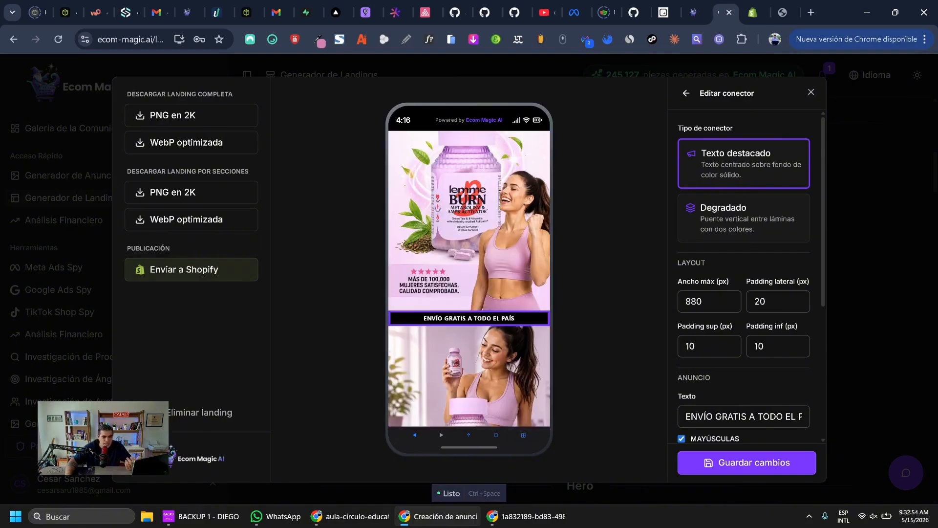
# - Delete the connector between the Hero and Oferta sections
pyautogui.click(686, 93)
pyautogui.click(469, 318)
pyautogui.scroll(-5, 744, 274)
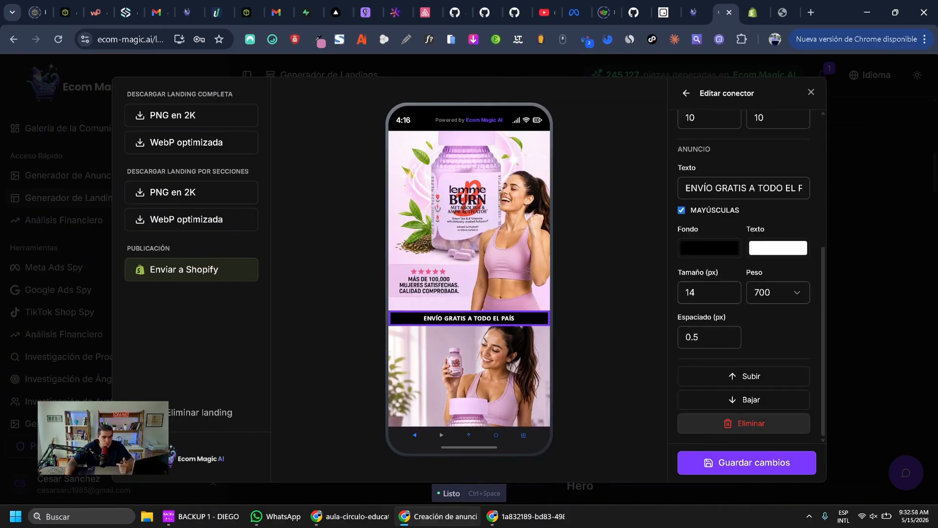
pyautogui.click(748, 423)
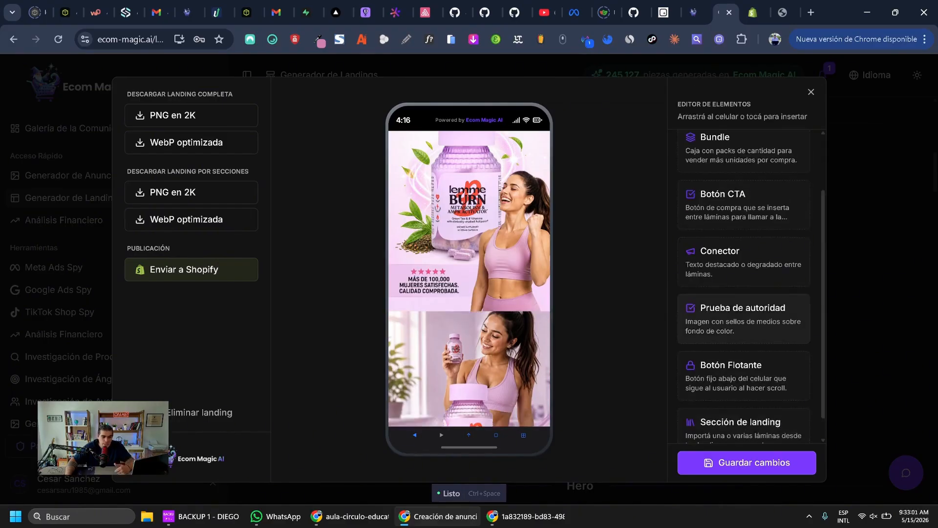
# - Insert a Prueba de autoridad between sections 1 and 2 and open its settings
pyautogui.click(743, 318)
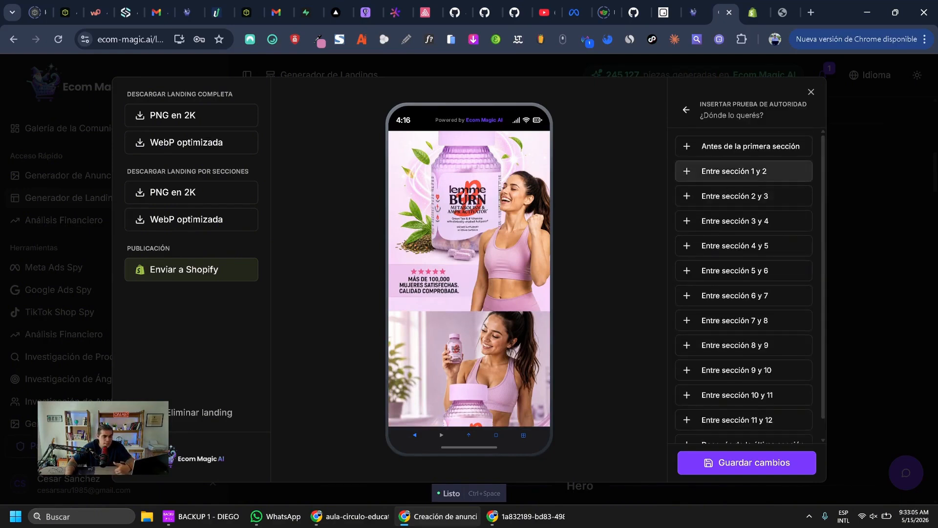
pyautogui.click(734, 171)
pyautogui.click(686, 93)
pyautogui.scroll(2, 469, 273)
pyautogui.scroll(-2, 469, 273)
pyautogui.click(469, 334)
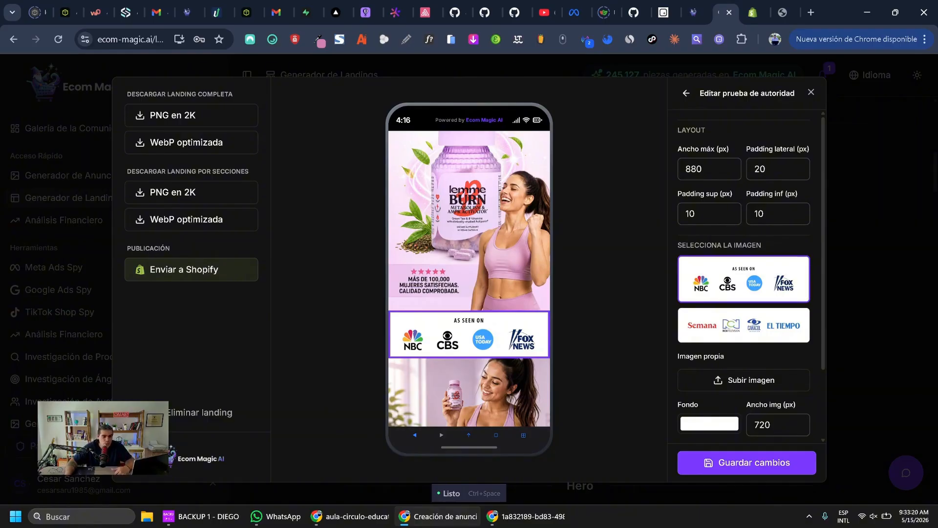
# - Switch the authority proof to the Semana, RCN, Caracol and El Tiempo logos and check it in the preview
pyautogui.click(744, 325)
pyautogui.click(686, 93)
pyautogui.scroll(2, 469, 278)
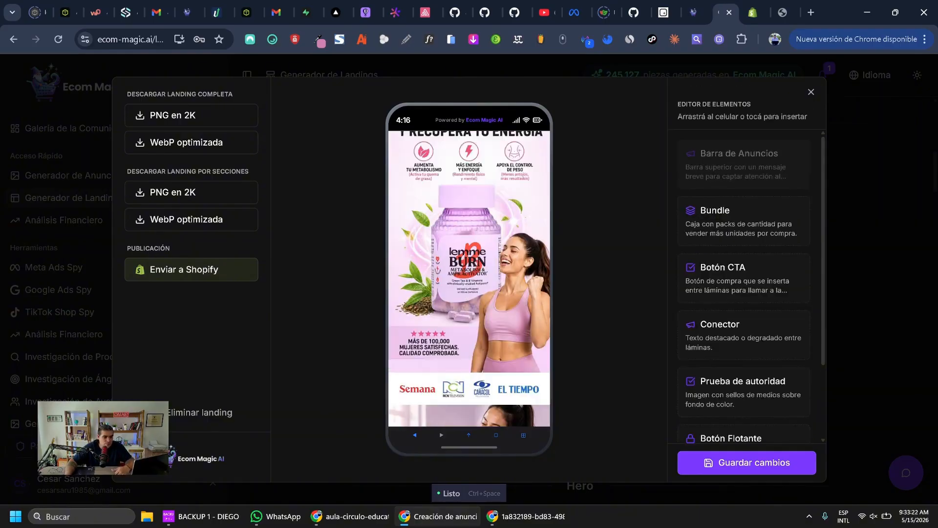
pyautogui.scroll(-2, 469, 279)
pyautogui.scroll(-2, 470, 279)
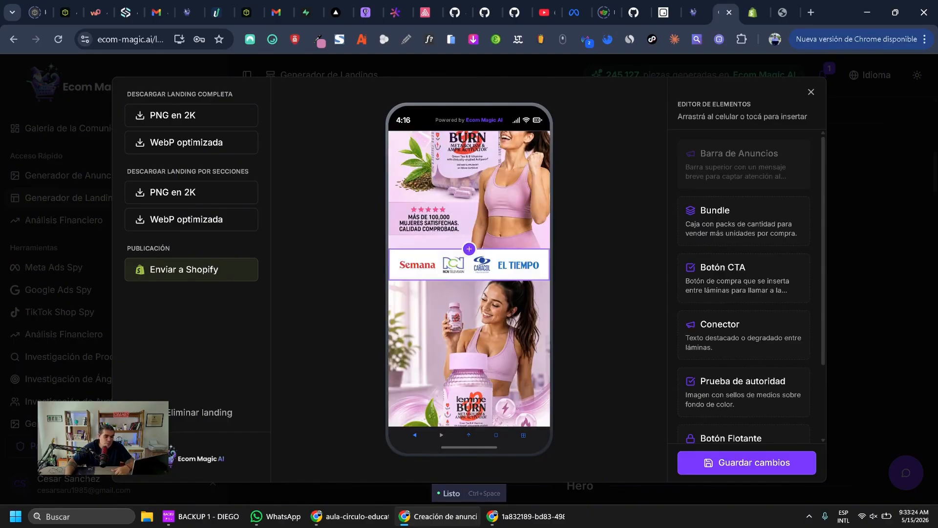
# - Set the authority proof's background to the light pink #F3DDF6 sampled from the landing and save the changes
pyautogui.click(469, 254)
pyautogui.scroll(-2, 744, 323)
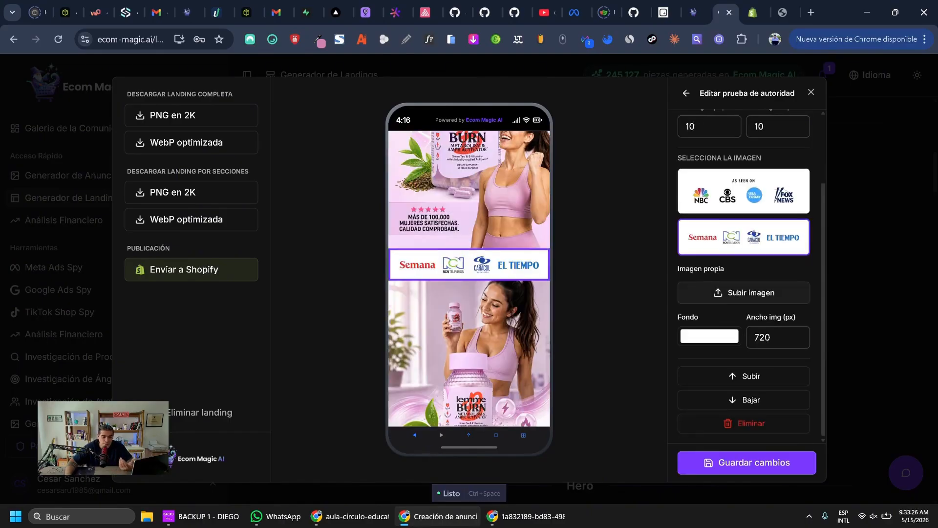
pyautogui.click(709, 336)
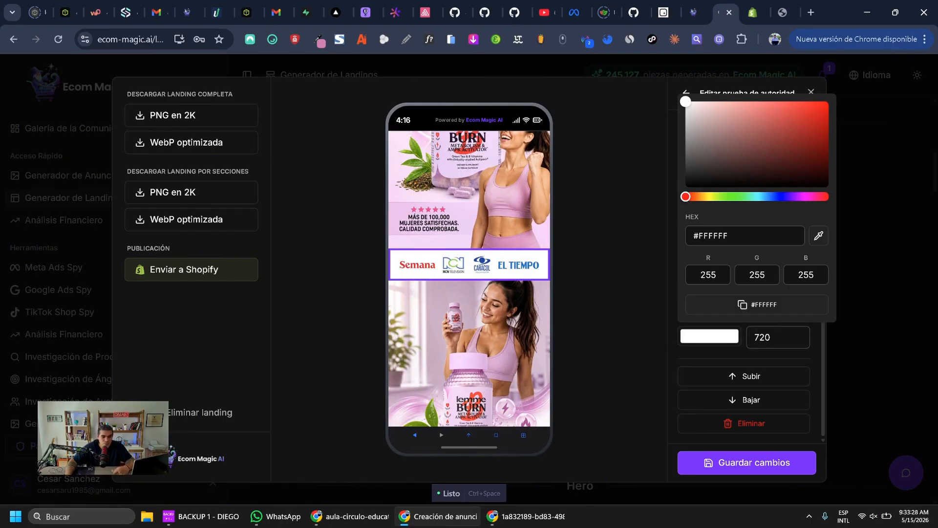
pyautogui.click(819, 236)
pyautogui.click(440, 244)
pyautogui.click(606, 244)
pyautogui.click(606, 244)
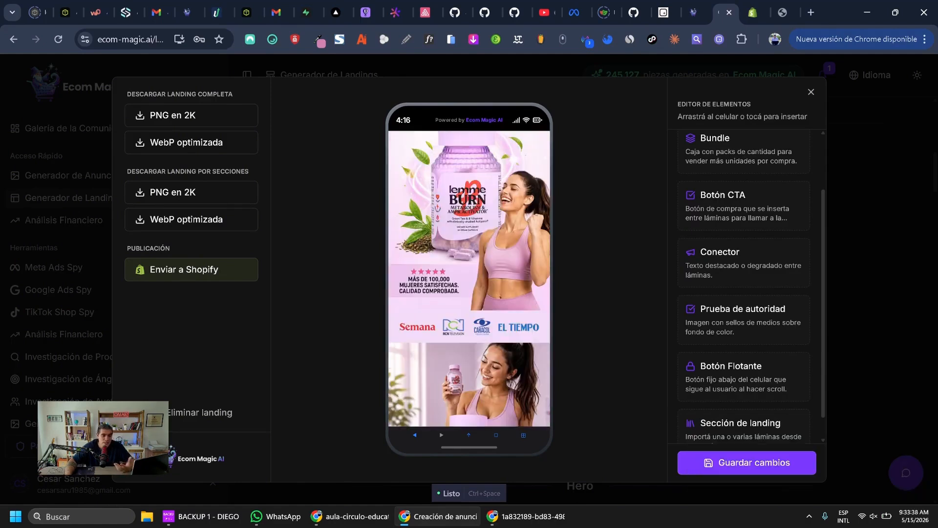
pyautogui.click(747, 462)
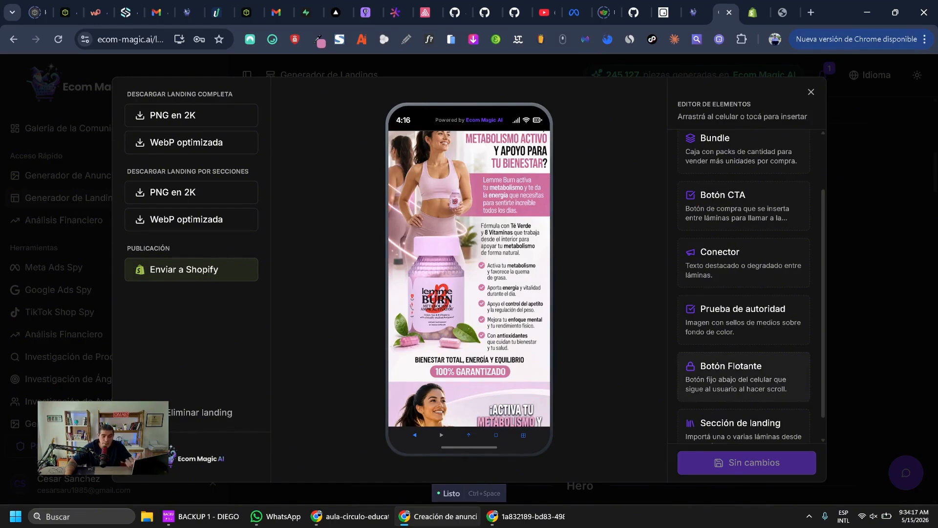
# - Insert a Botón Flotante and check how it behaves while scrolling through the landing preview
pyautogui.click(744, 377)
pyautogui.click(469, 273)
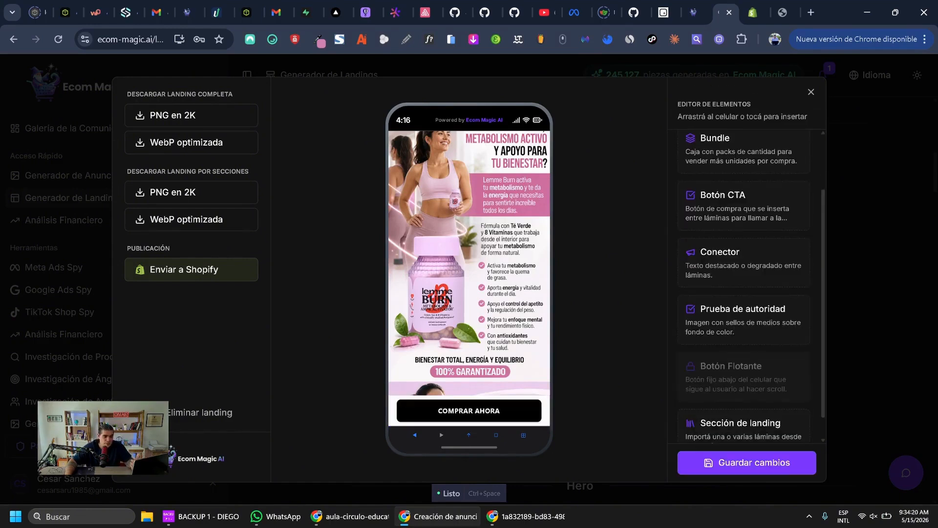
pyautogui.scroll(3, 469, 274)
pyautogui.scroll(-8, 469, 274)
pyautogui.scroll(7, 469, 273)
pyautogui.scroll(-11, 469, 274)
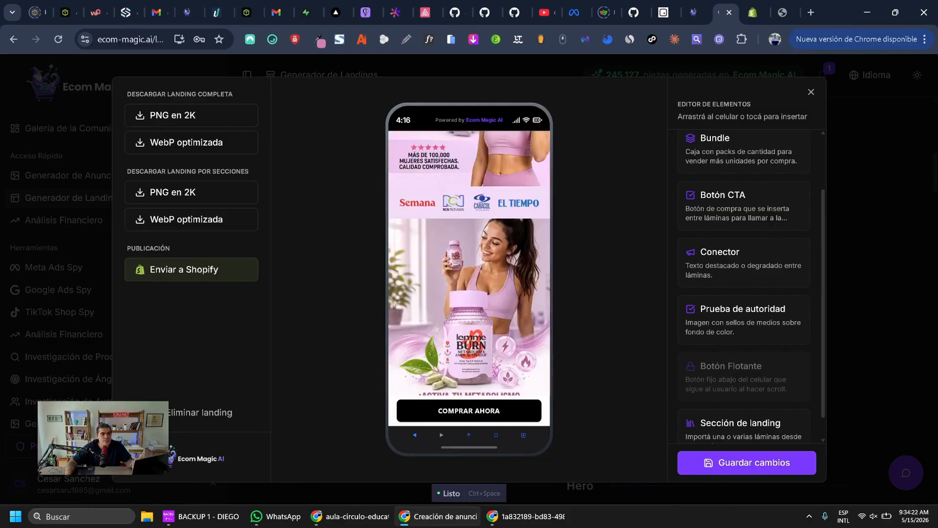
pyautogui.scroll(-20, 469, 274)
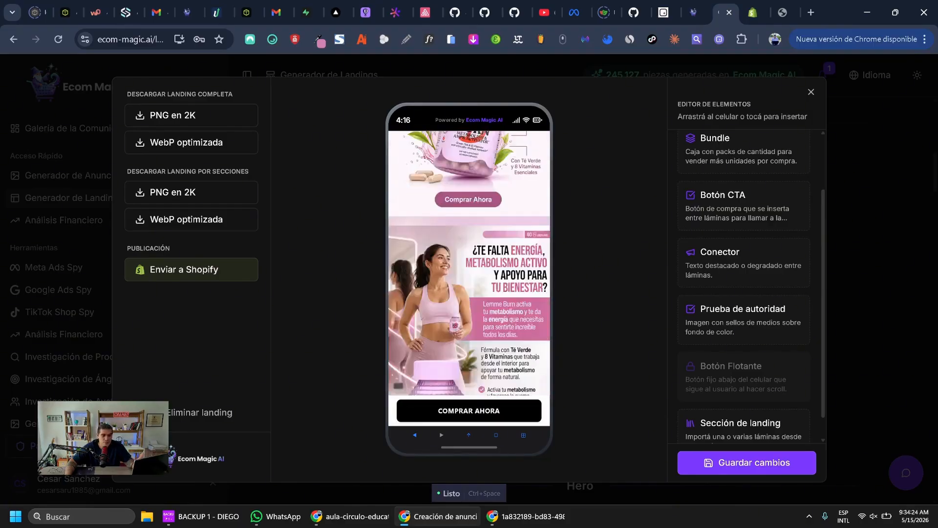
pyautogui.scroll(-20, 469, 273)
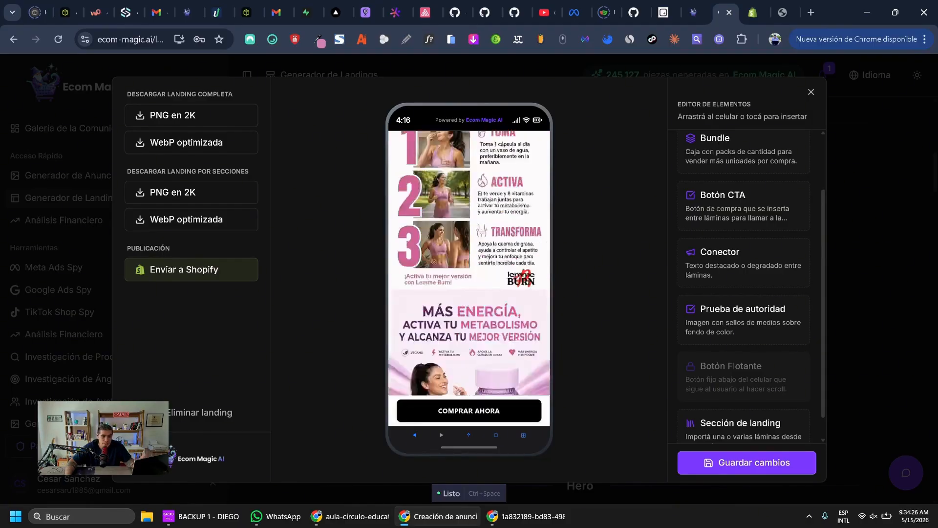
pyautogui.scroll(20, 469, 274)
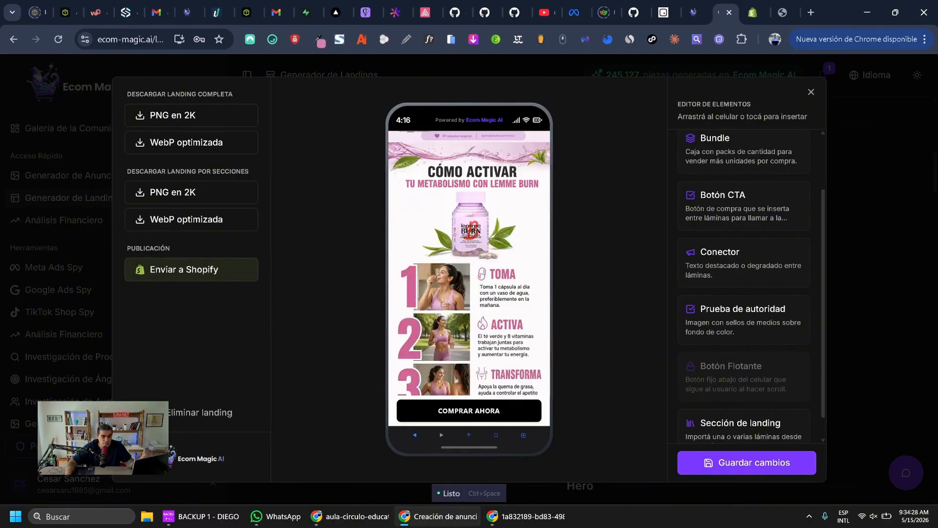
pyautogui.scroll(15, 469, 274)
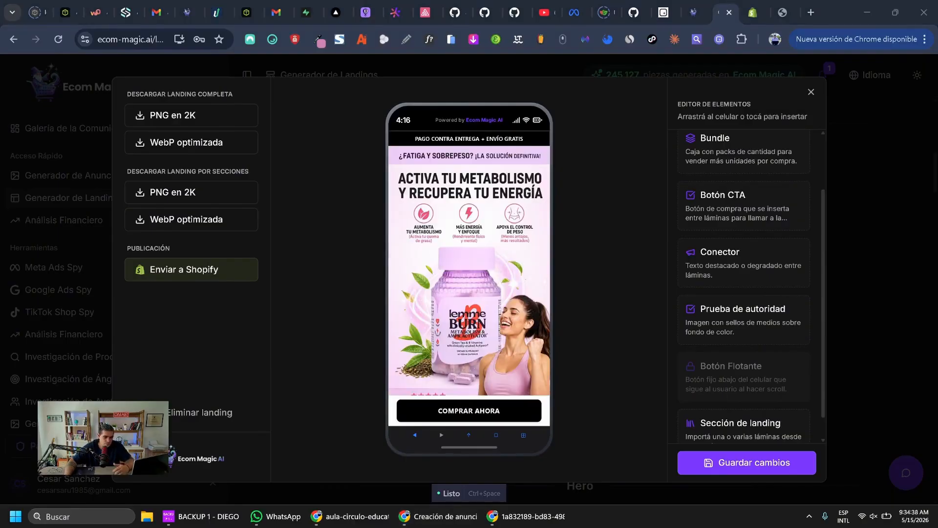
pyautogui.scroll(-3, 469, 274)
pyautogui.scroll(3, 469, 274)
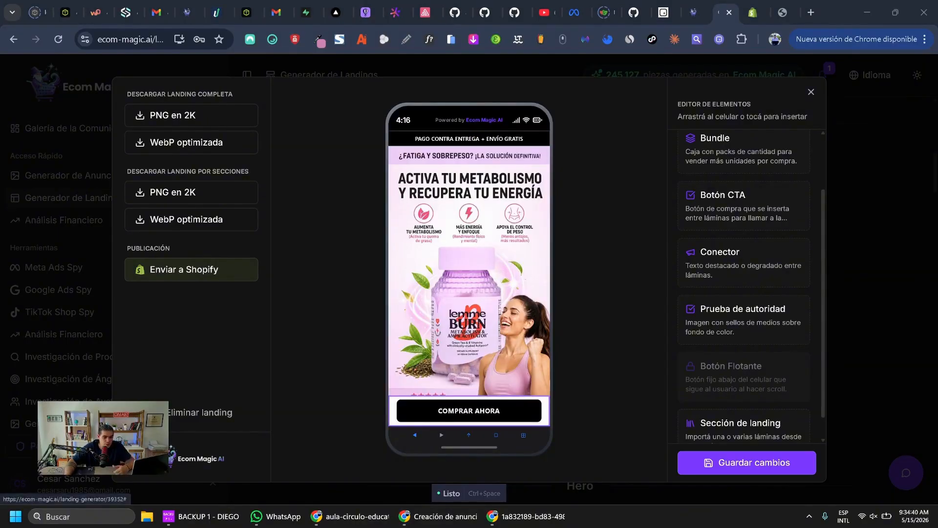
# - Change the floating button's text to "SI, LO QUIERO"
pyautogui.click(469, 411)
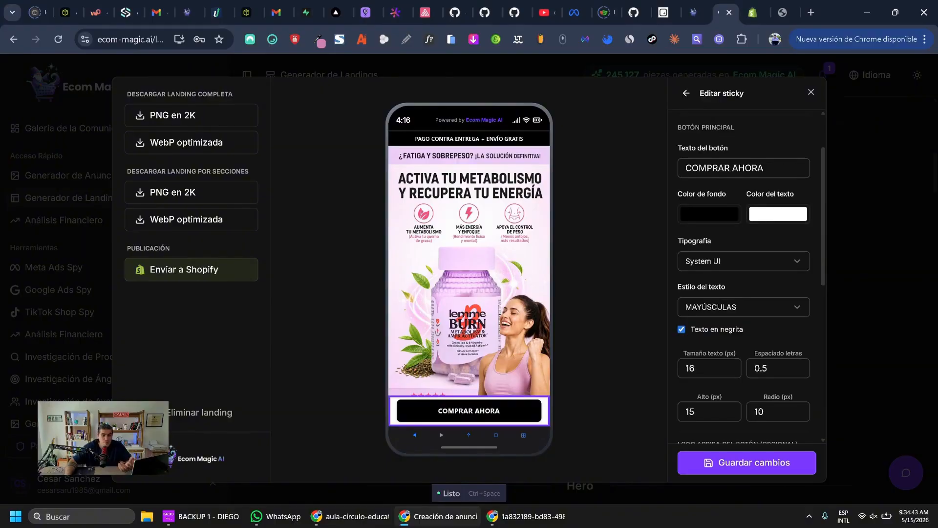
pyautogui.moveTo(765, 168); pyautogui.dragTo(682, 168)
pyautogui.write('SI, LO QUIERO!')
pyautogui.press('BackSpace')
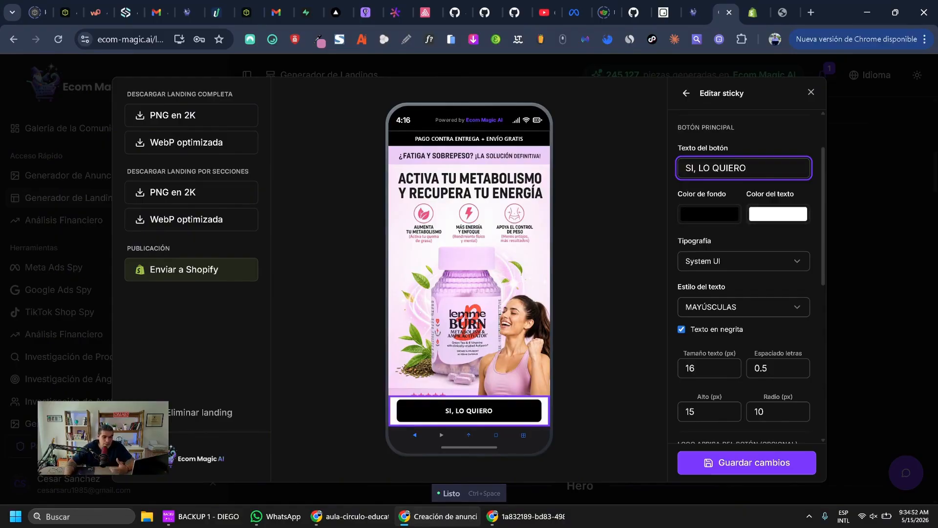
# - Set the floating button's bar background to the light pink #f2dcf5 sampled from the landing and check it in the preview
pyautogui.scroll(-8, 707, 247)
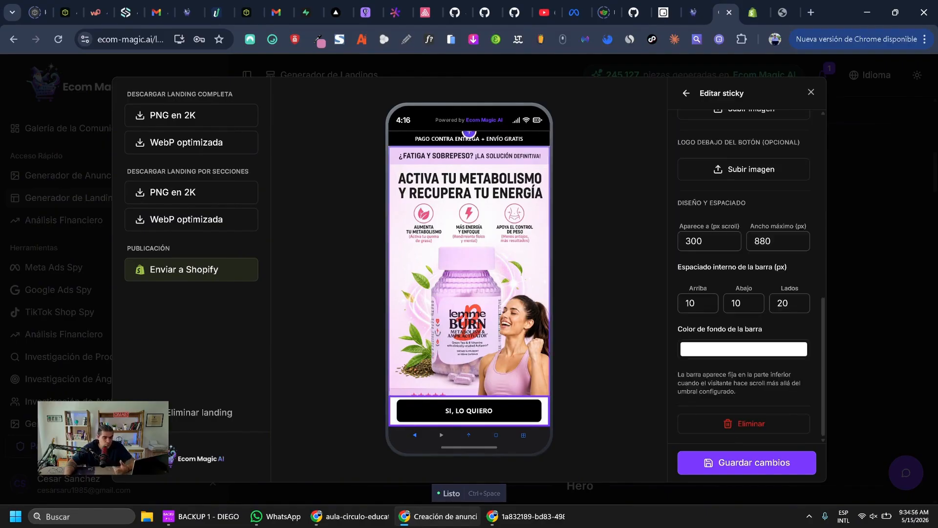
pyautogui.scroll(-3, 469, 264)
pyautogui.scroll(-1, 469, 263)
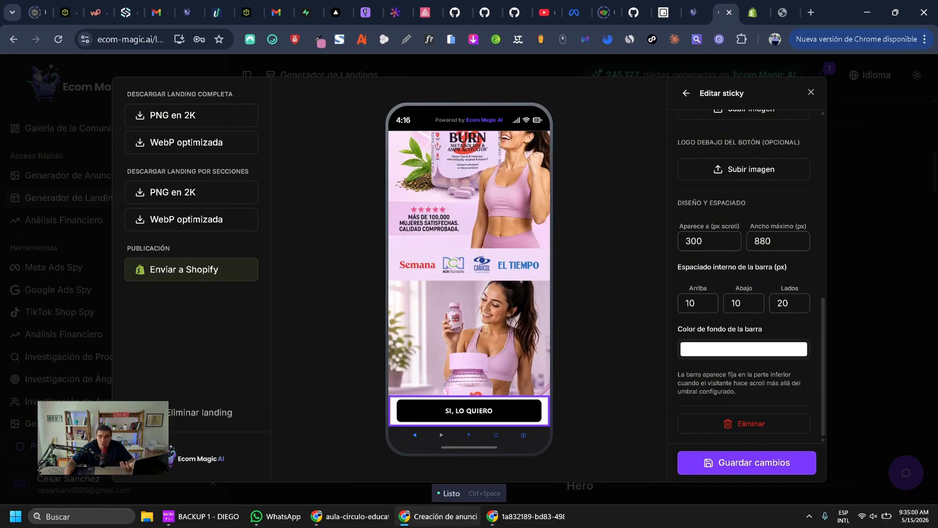
pyautogui.click(744, 349)
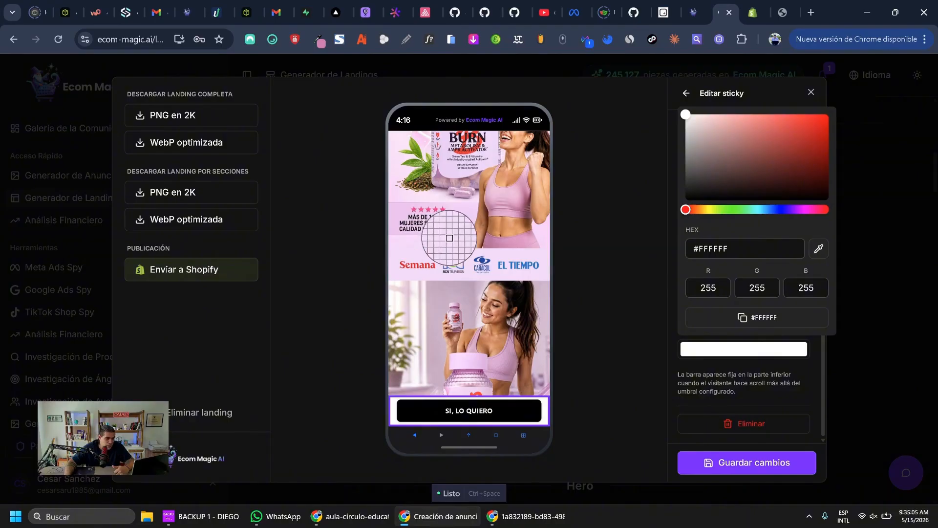
pyautogui.click(415, 245)
pyautogui.click(342, 288)
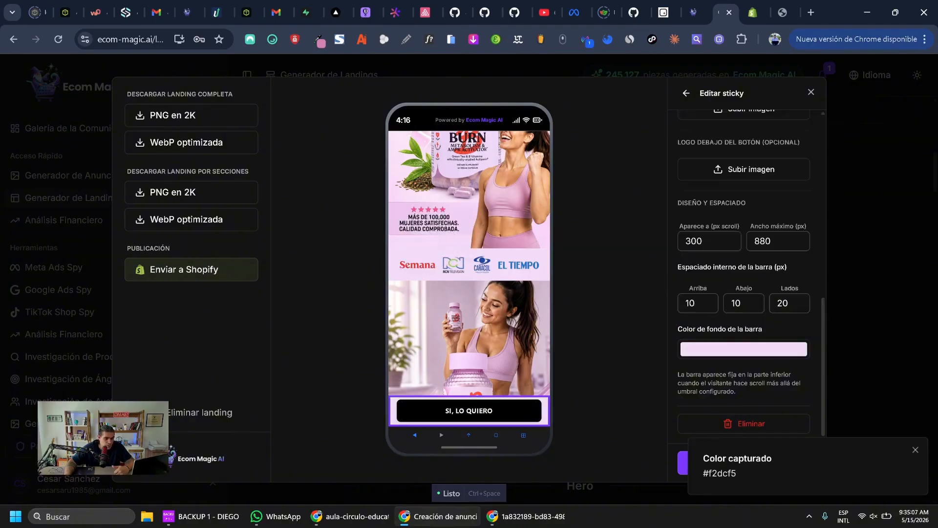
pyautogui.scroll(3, 469, 274)
pyautogui.scroll(-6, 469, 273)
pyautogui.scroll(5, 469, 313)
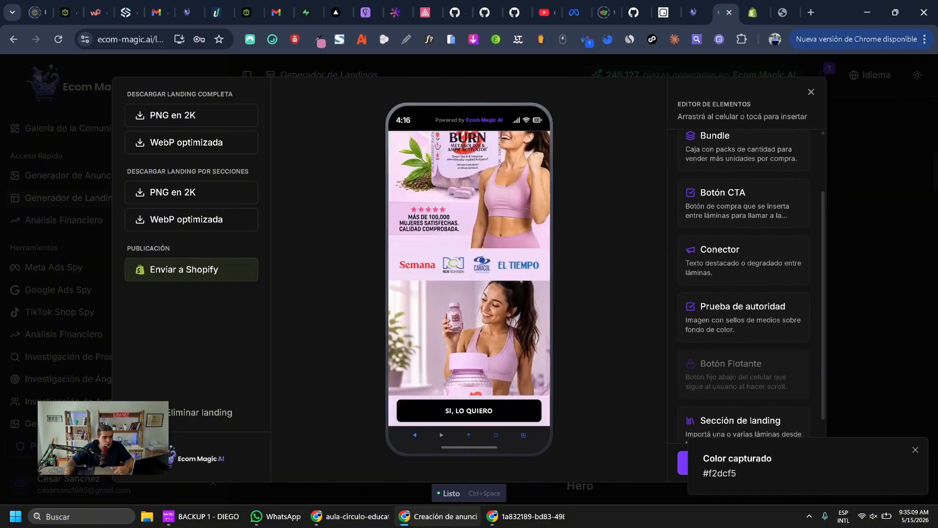
# - Change the authority proof's background colour to white and check it in the preview
pyautogui.click(470, 327)
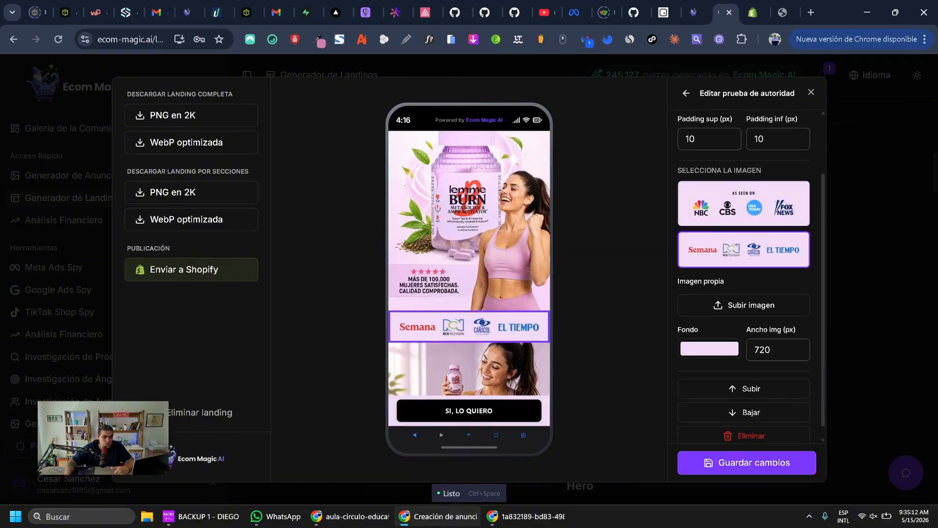
pyautogui.scroll(-1, 709, 342)
pyautogui.click(709, 336)
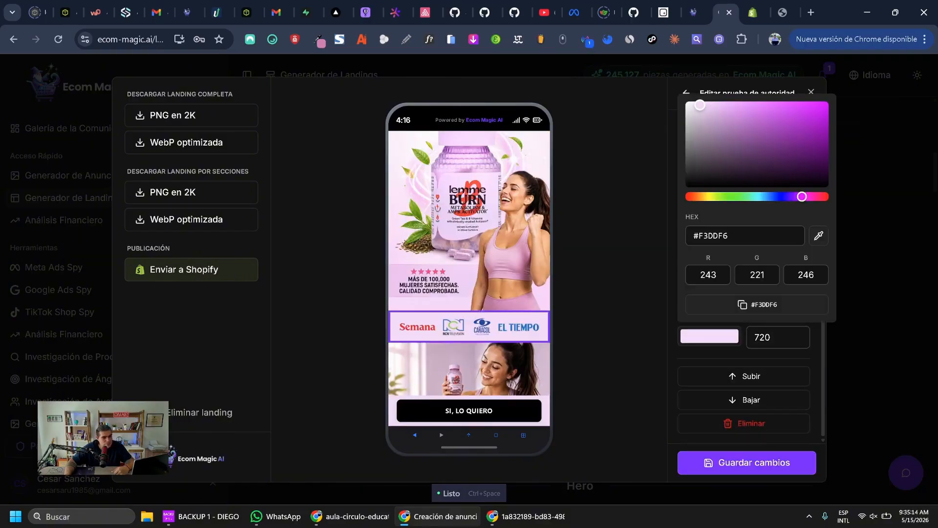
pyautogui.moveTo(699, 125); pyautogui.dragTo(685, 101)
pyautogui.click(611, 205)
pyautogui.scroll(1, 744, 273)
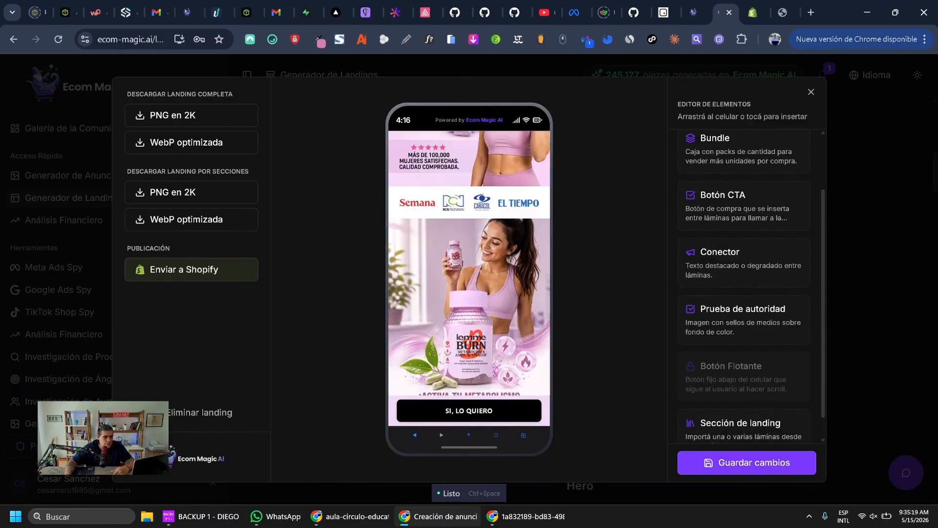
# - Save the editor changes, and set and save the floating button's click action as "Abrir formulario Releasit (COD)"
pyautogui.click(746, 463)
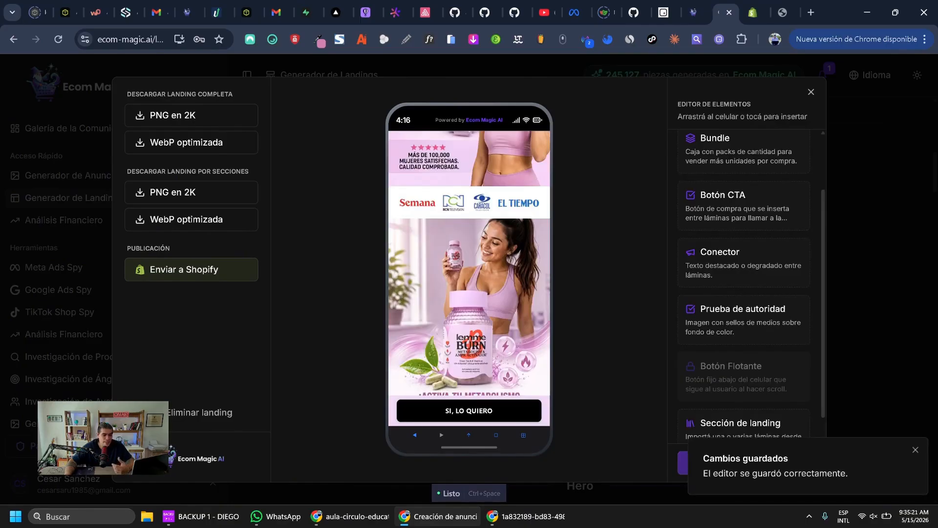
pyautogui.click(469, 411)
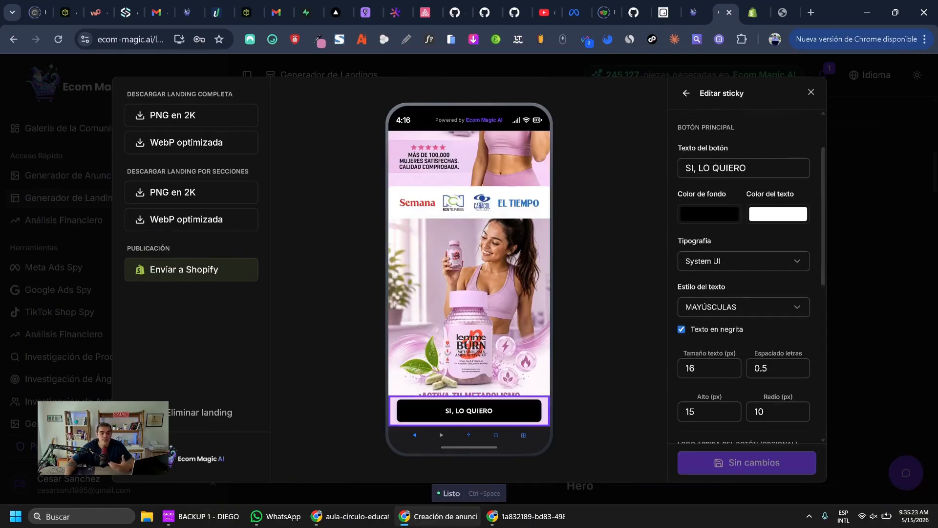
pyautogui.scroll(2, 743, 244)
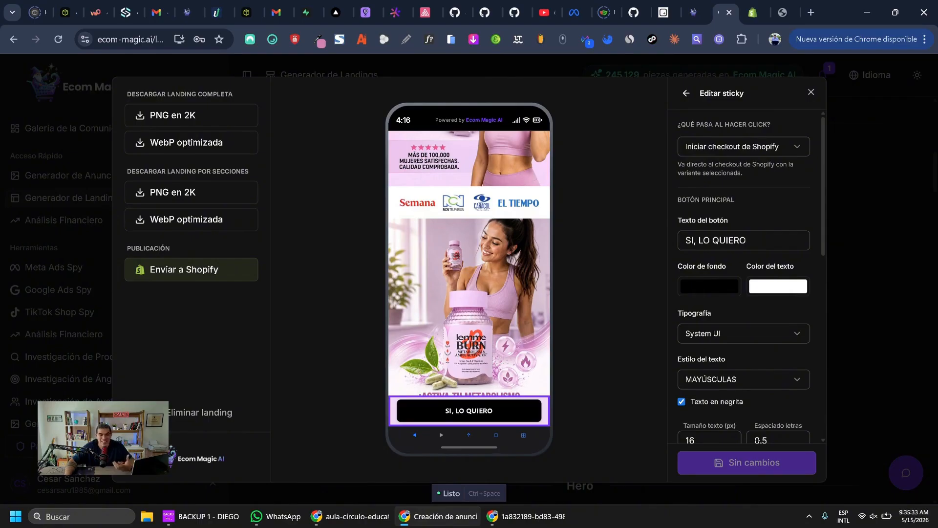
pyautogui.click(744, 147)
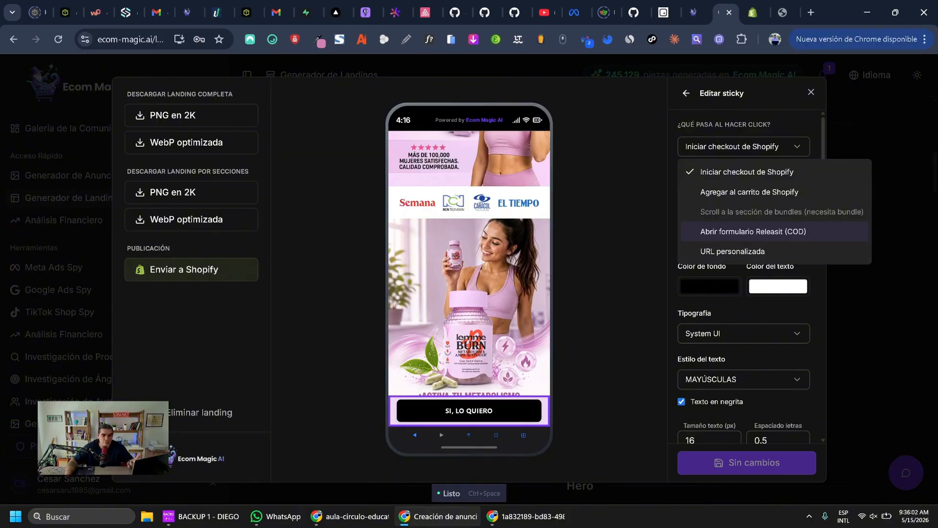
pyautogui.click(753, 231)
pyautogui.click(746, 463)
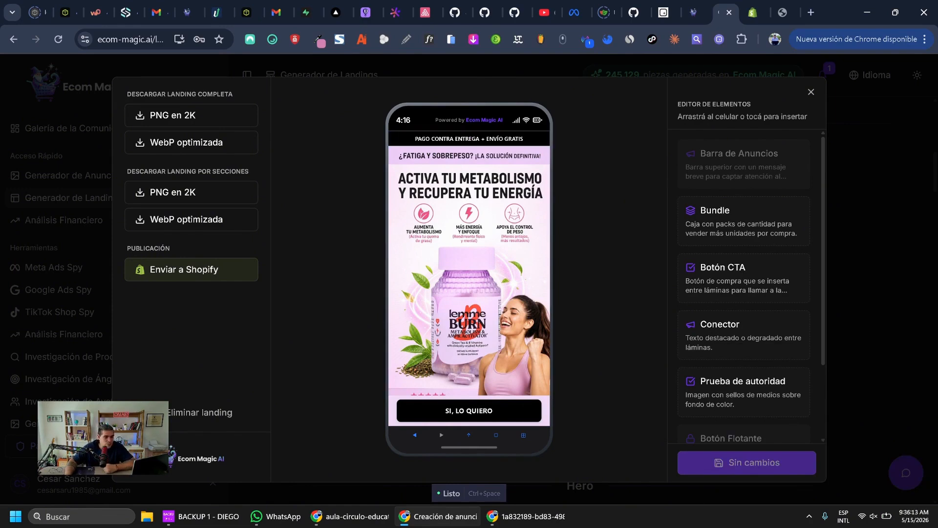
# - Insert a Botón CTA between sections 3 and 4, just below the before-and-after section of the landing
pyautogui.scroll(-4, 469, 264)
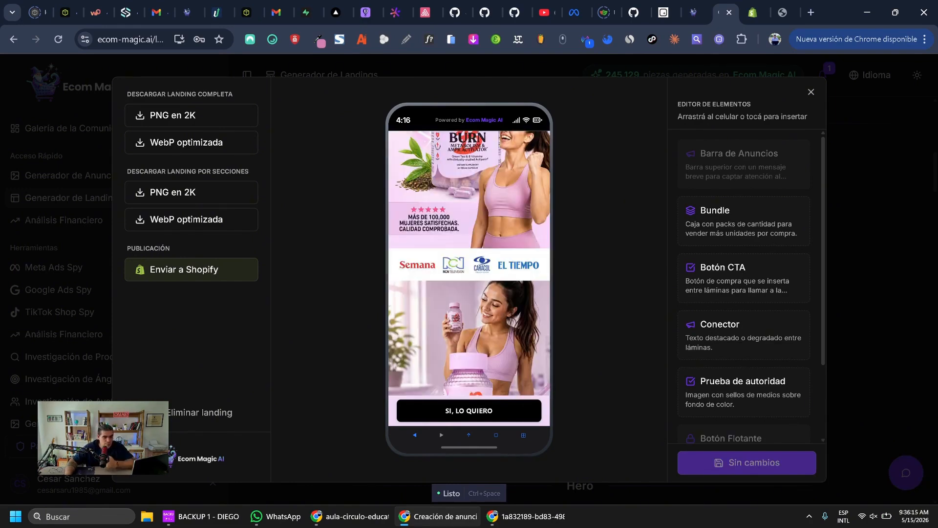
pyautogui.scroll(-3, 469, 264)
pyautogui.scroll(1, 469, 264)
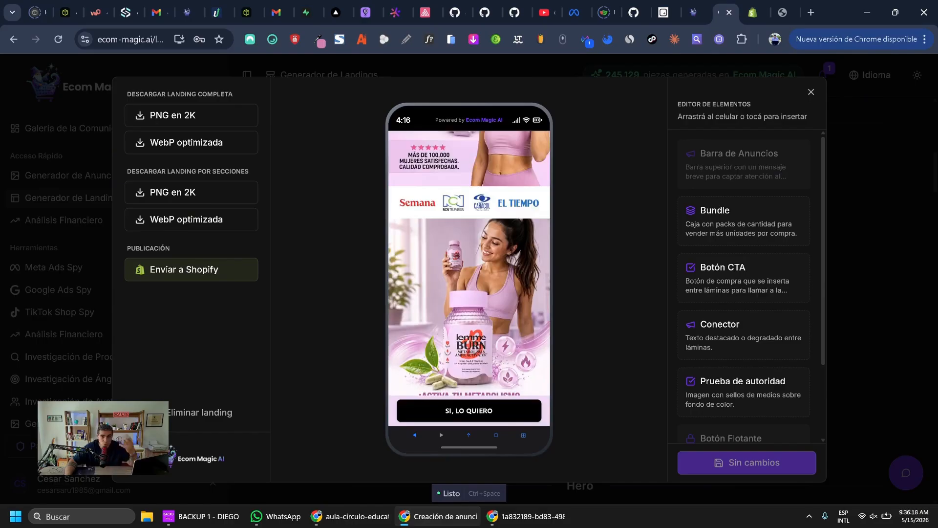
pyautogui.scroll(-4, 469, 264)
pyautogui.scroll(-6, 470, 264)
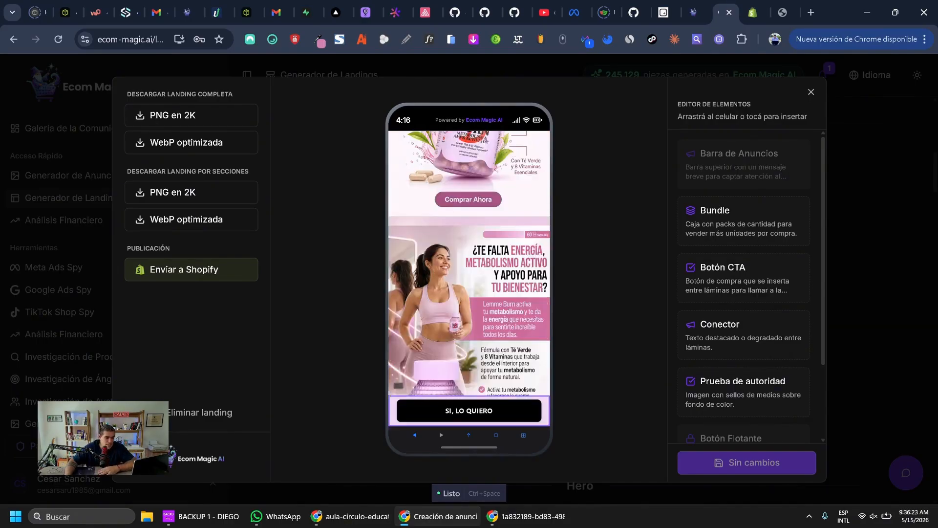
pyautogui.scroll(-6, 469, 264)
pyautogui.scroll(12, 469, 264)
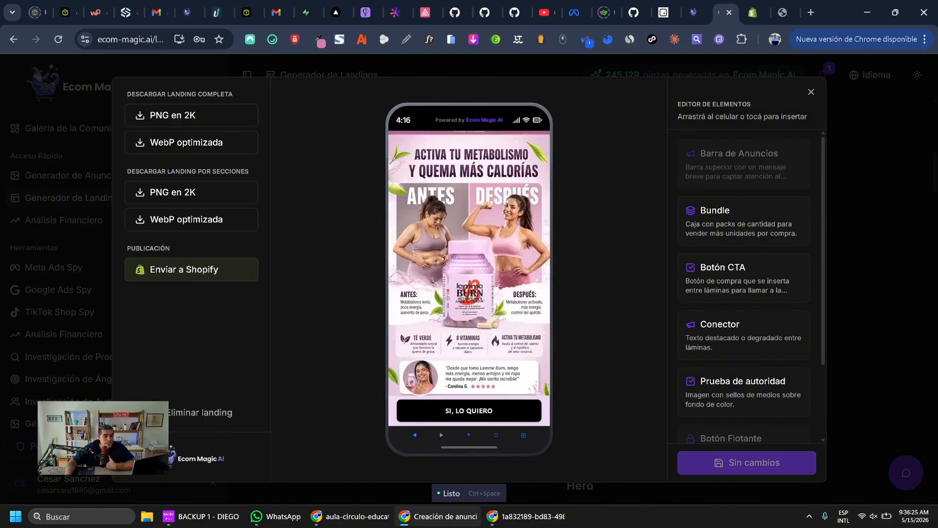
pyautogui.scroll(-5, 469, 264)
pyautogui.scroll(-3, 469, 263)
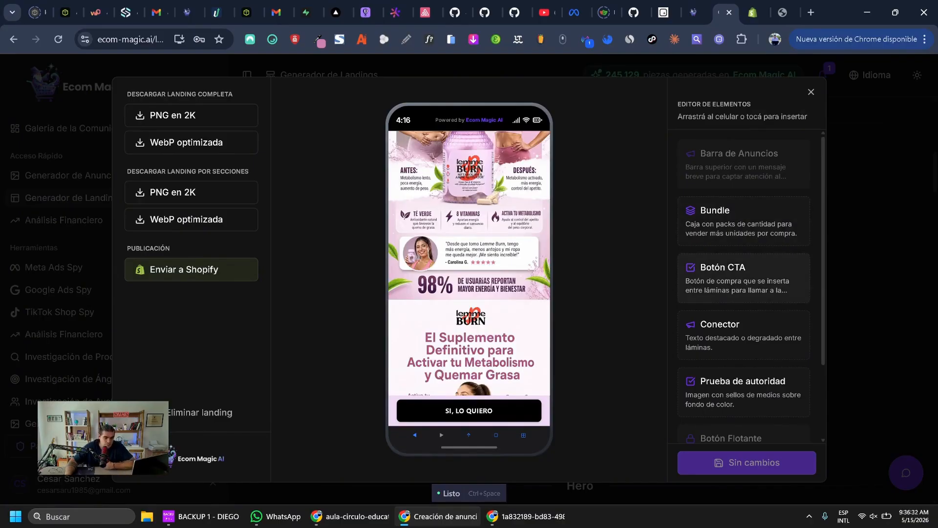
pyautogui.click(742, 275)
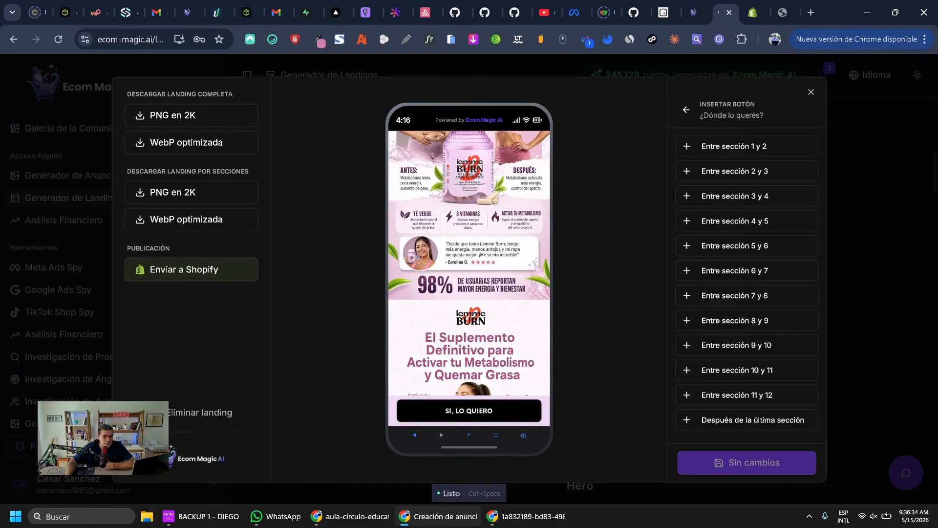
pyautogui.click(747, 196)
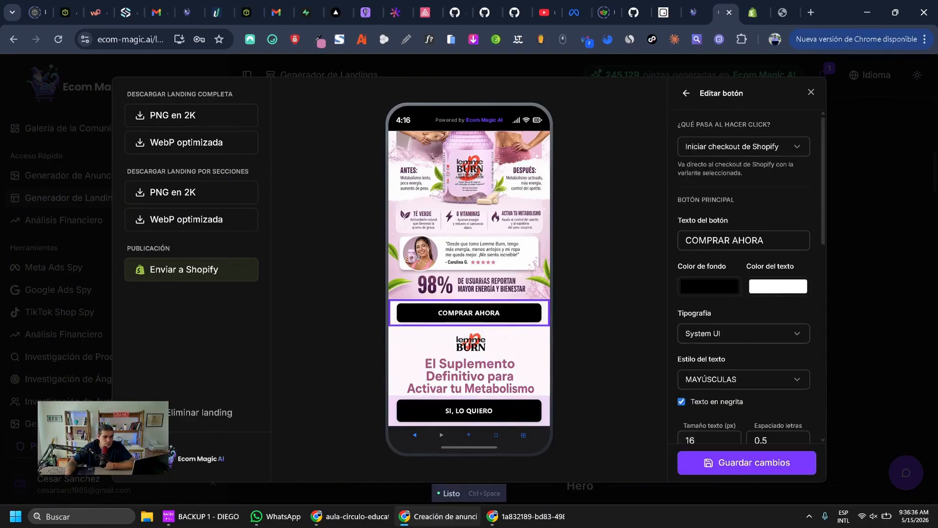
pyautogui.click(685, 108)
pyautogui.scroll(-2, 469, 264)
pyautogui.scroll(1, 469, 264)
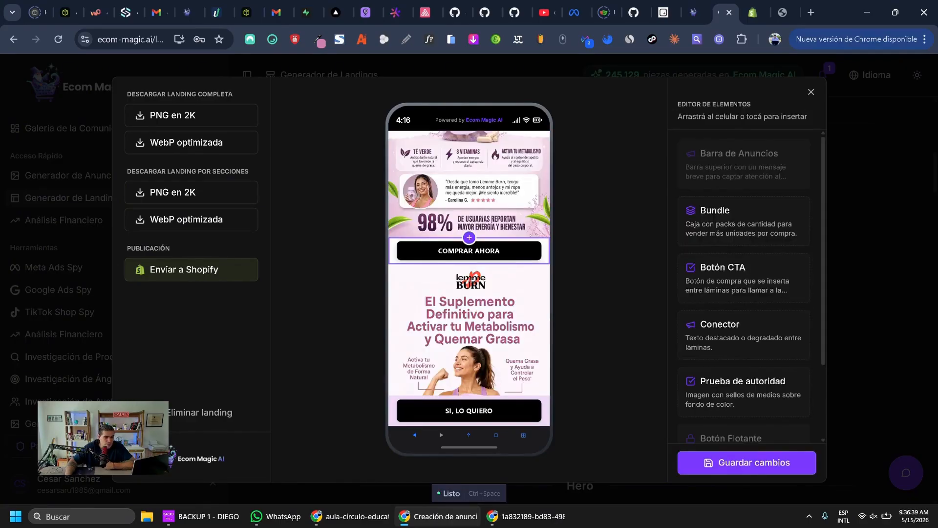
# - Set the COMPRAR AHORA button's bar background to #FEF7FC sampled from the section below it and save the changes
pyautogui.click(469, 251)
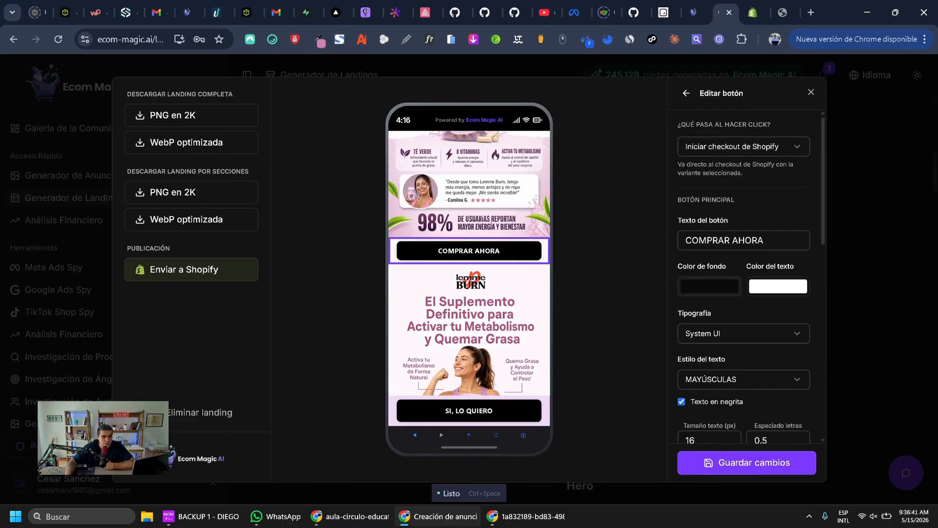
pyautogui.scroll(-6, 743, 279)
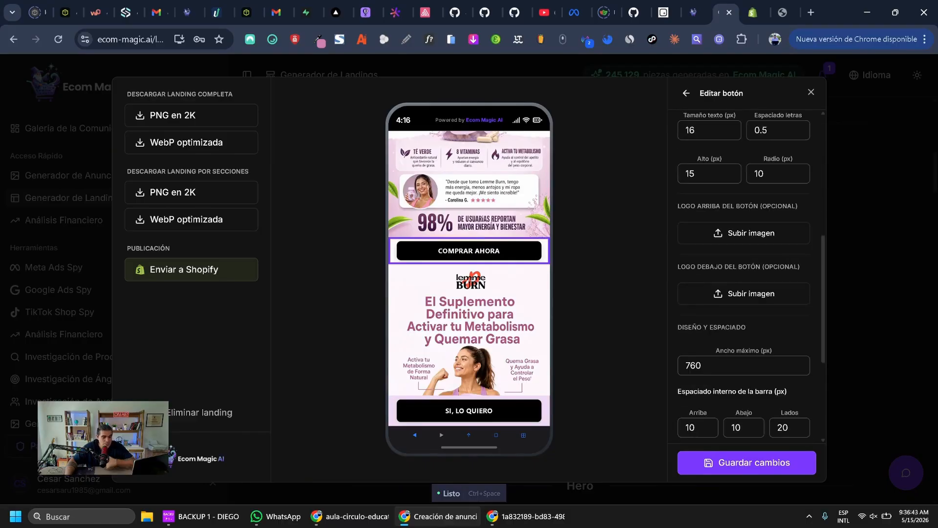
pyautogui.scroll(-4, 744, 279)
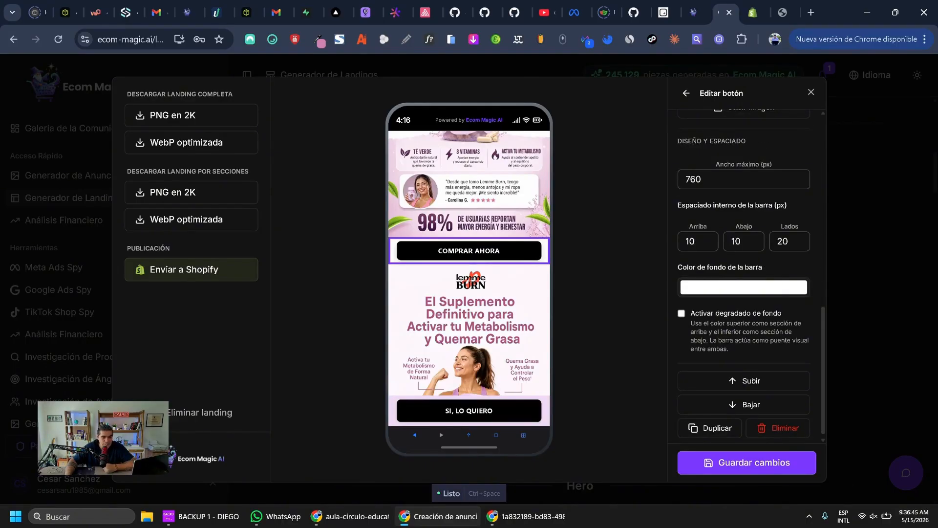
pyautogui.click(743, 286)
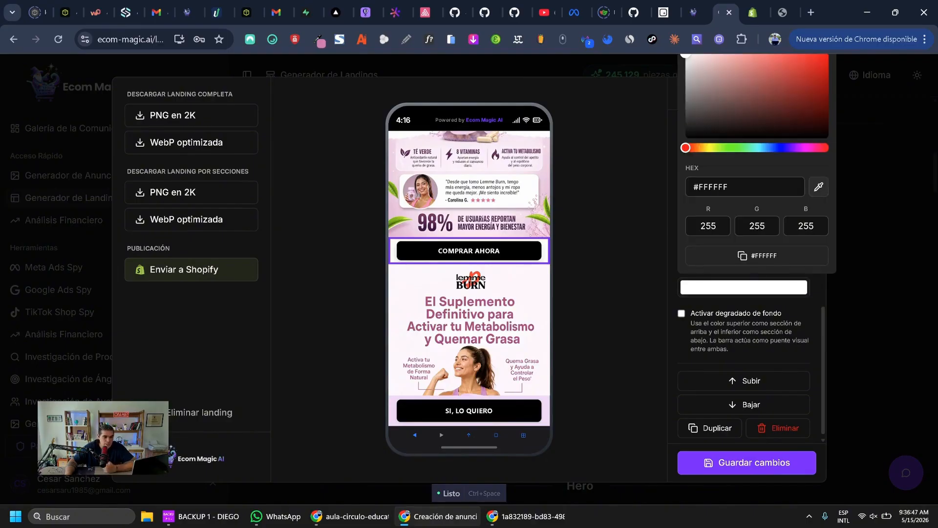
pyautogui.click(819, 188)
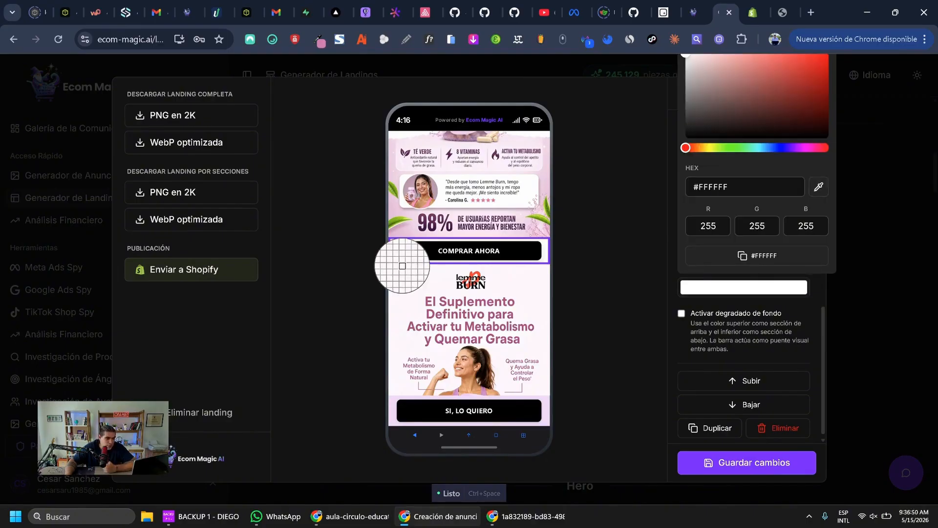
pyautogui.click(403, 264)
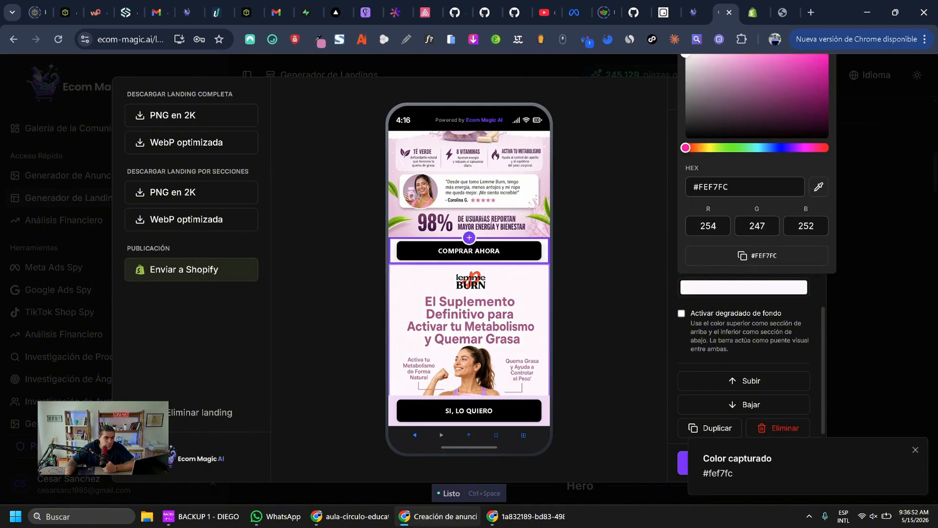
pyautogui.press('Escape')
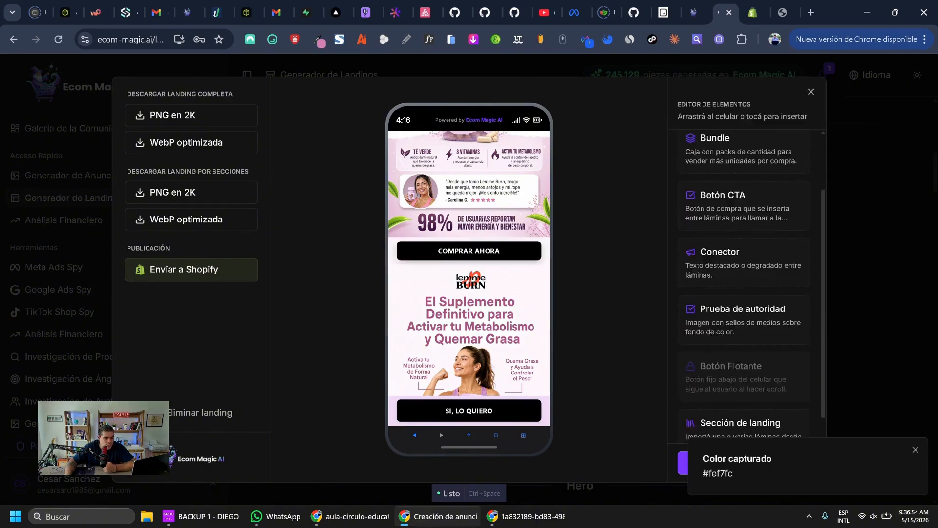
pyautogui.scroll(-2, 469, 264)
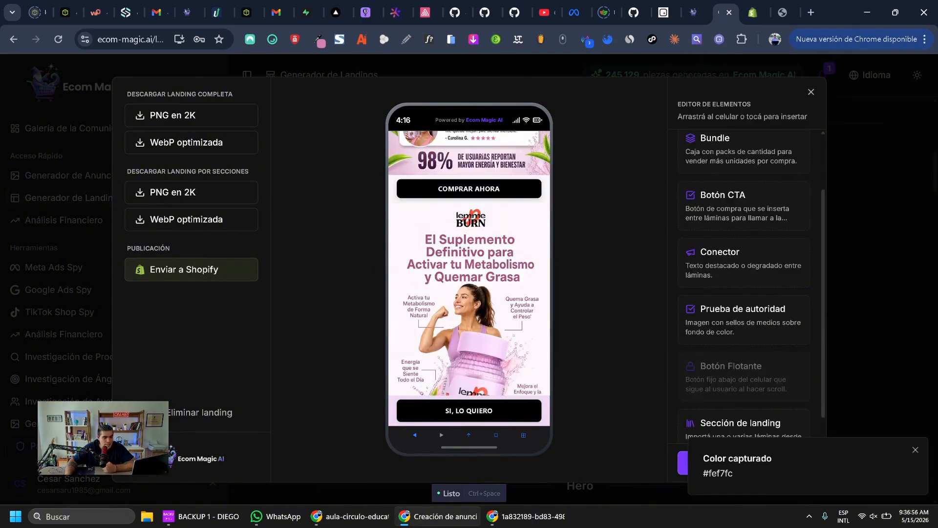
pyautogui.click(915, 450)
pyautogui.click(747, 462)
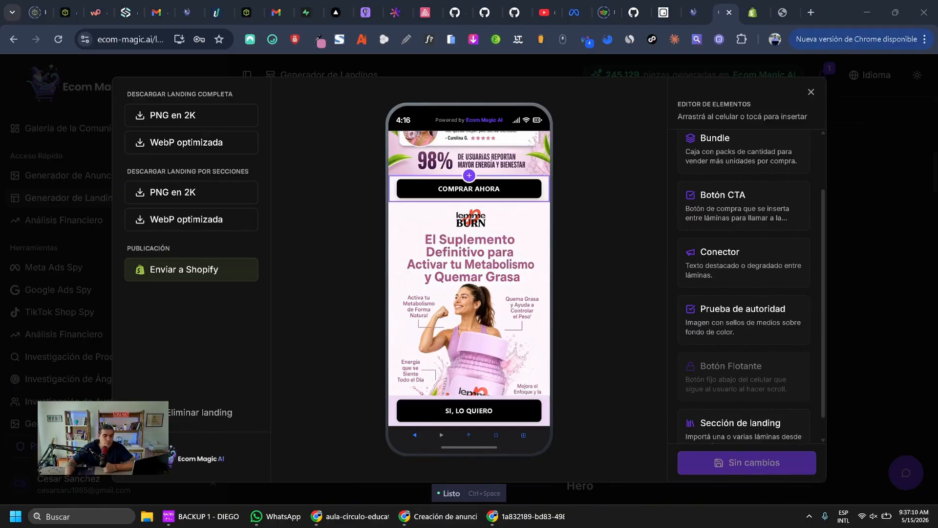
# - Set the COMPRAR AHORA button's click action to "Abrir formulario Releasit (COD)" and save the changes
pyautogui.click(469, 189)
pyautogui.scroll(-6, 743, 278)
pyautogui.scroll(6, 743, 279)
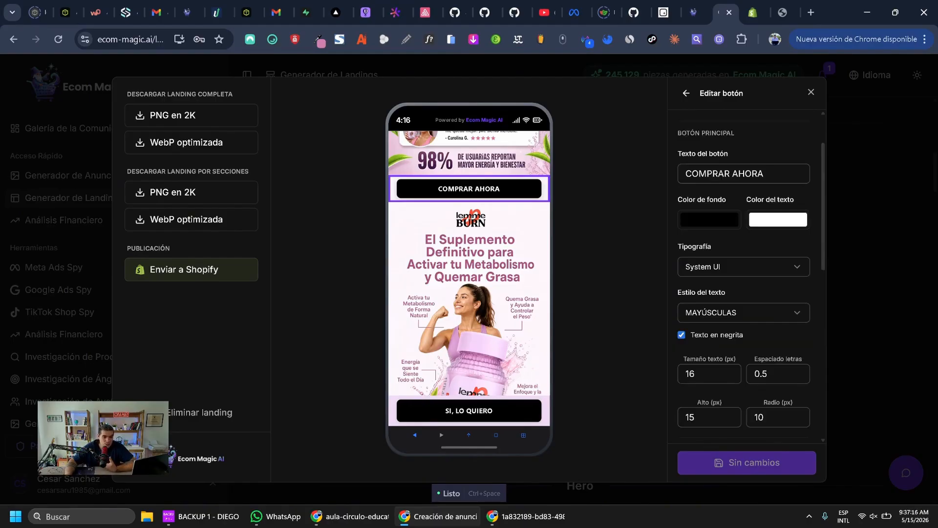
pyautogui.scroll(-7, 743, 278)
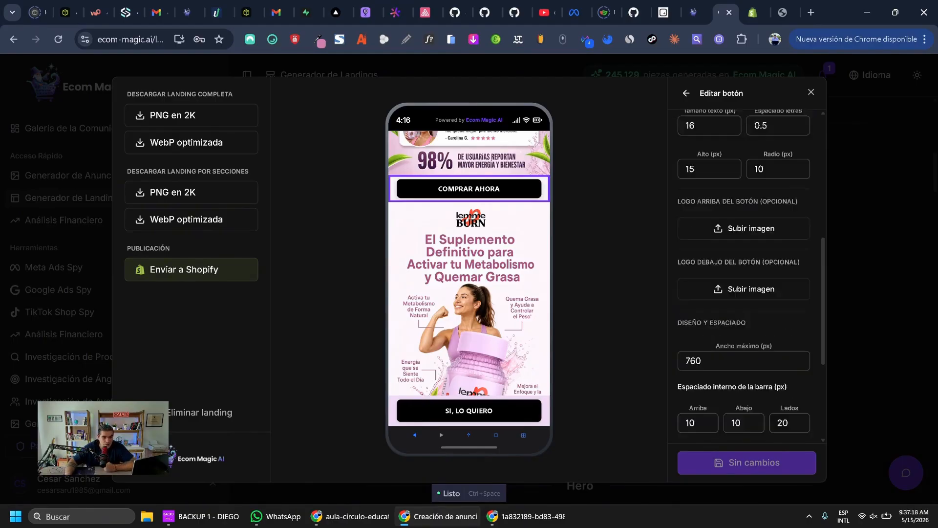
pyautogui.scroll(5, 743, 278)
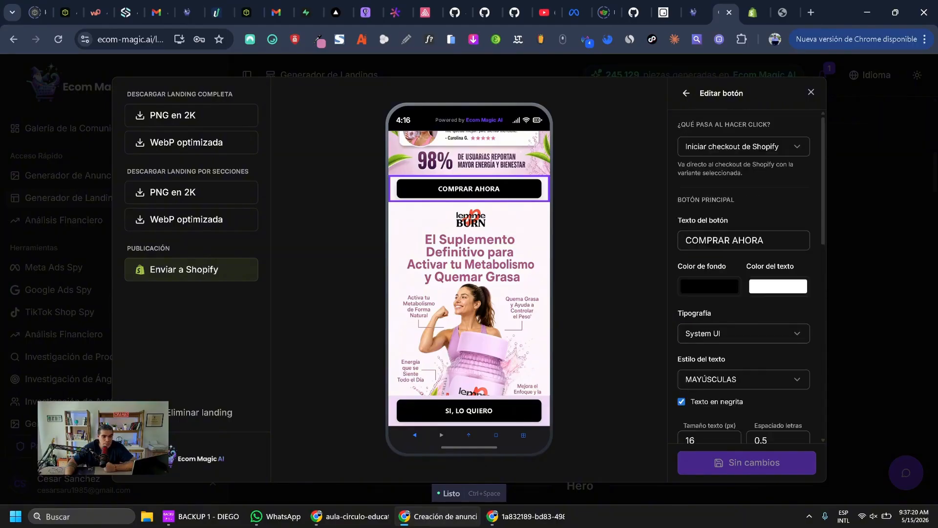
pyautogui.click(743, 146)
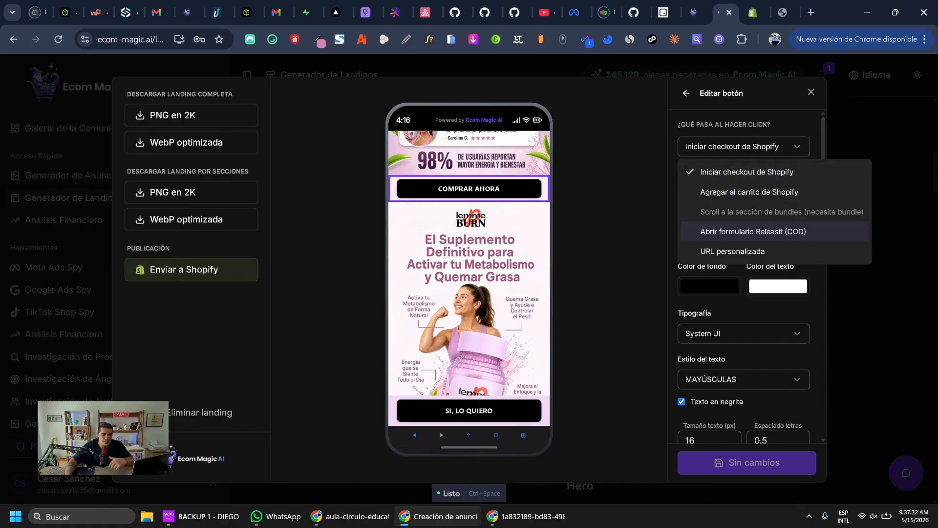
pyautogui.press('Return')
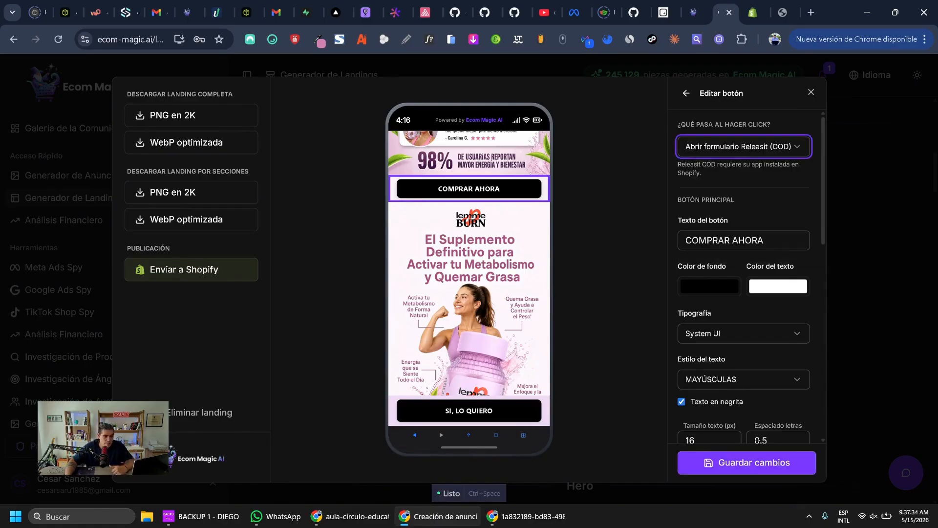
pyautogui.click(686, 93)
pyautogui.click(746, 462)
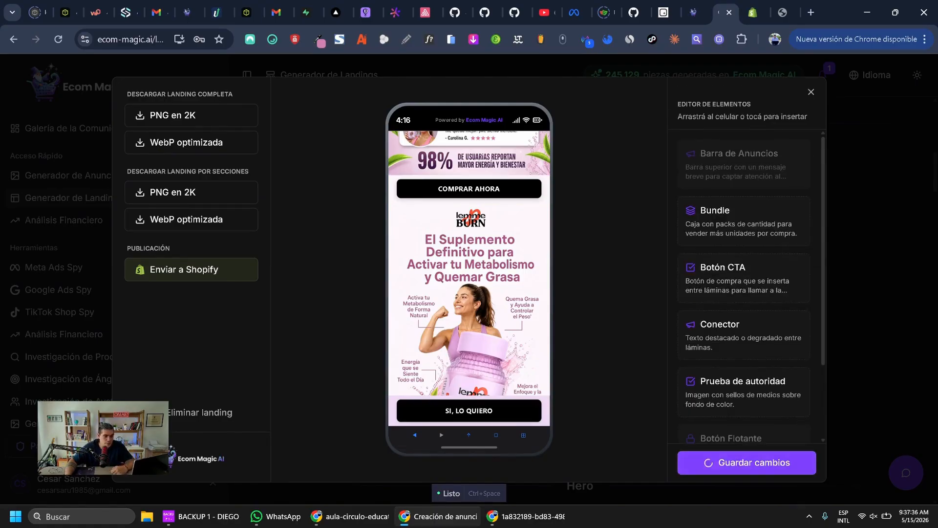
# - Duplicate the COMPRAR AHORA button, move the copy down below the "100% GARANTIZADO" section and check its placement in the preview
pyautogui.scroll(15, 469, 294)
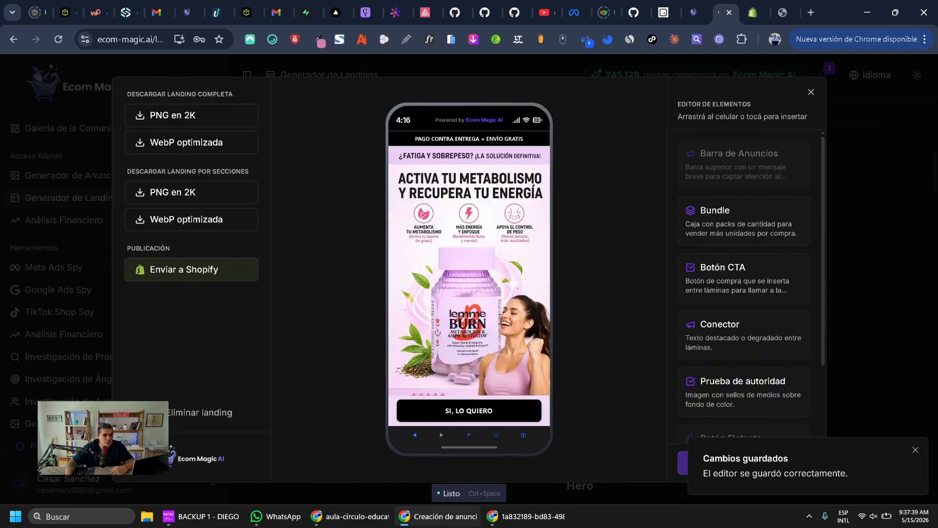
pyautogui.scroll(-10, 469, 263)
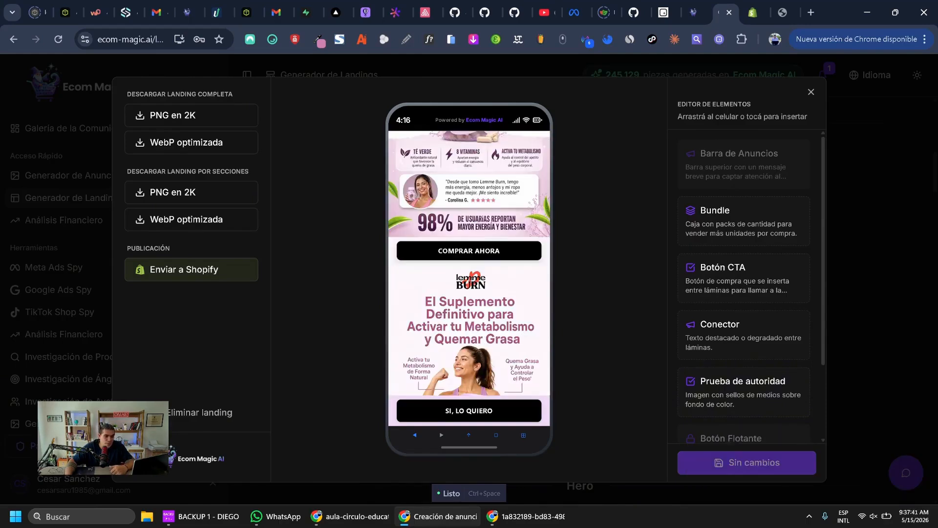
pyautogui.click(469, 251)
pyautogui.scroll(-10, 743, 293)
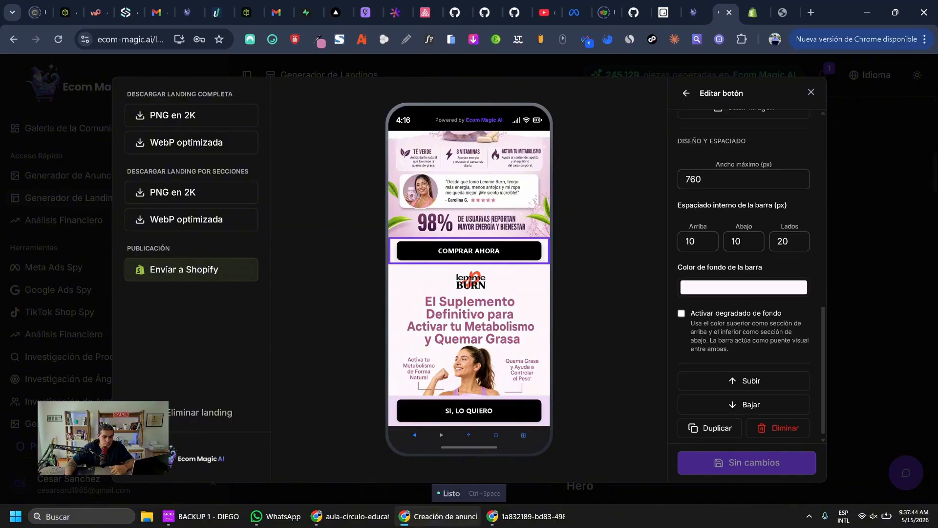
pyautogui.click(711, 428)
pyautogui.click(470, 277)
pyautogui.click(743, 399)
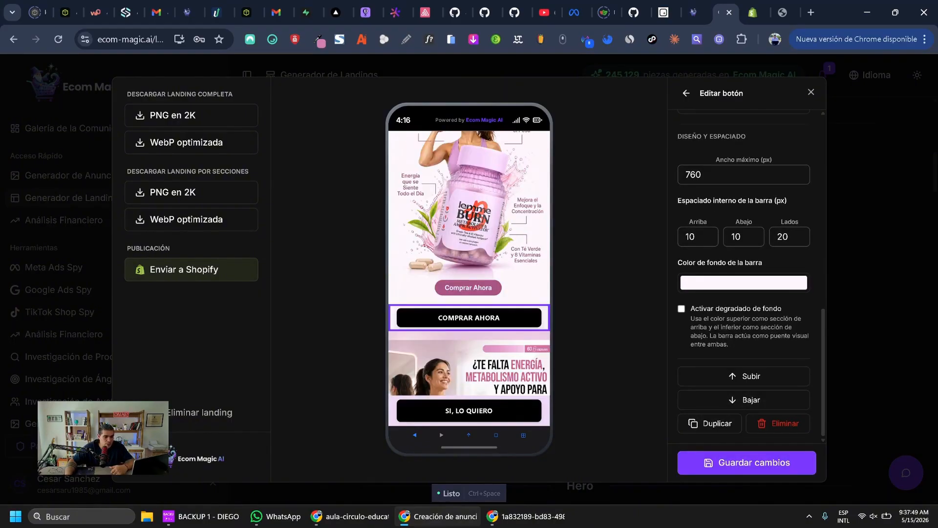
pyautogui.click(744, 400)
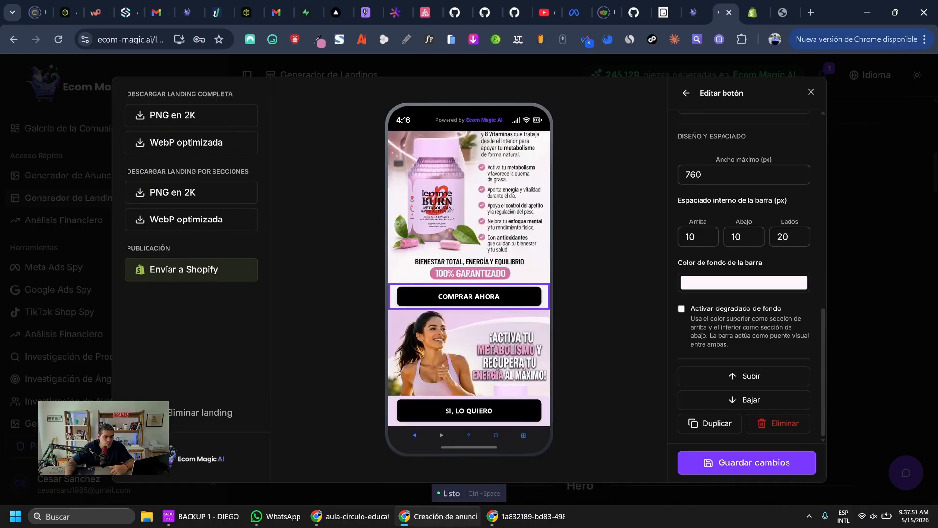
pyautogui.click(686, 93)
pyautogui.scroll(11, 469, 264)
pyautogui.scroll(-10, 469, 264)
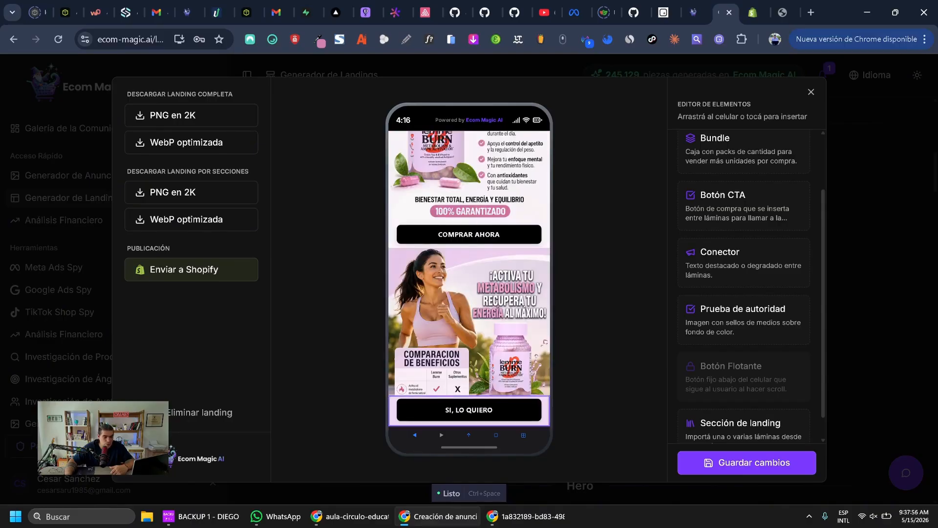
pyautogui.scroll(-1, 469, 229)
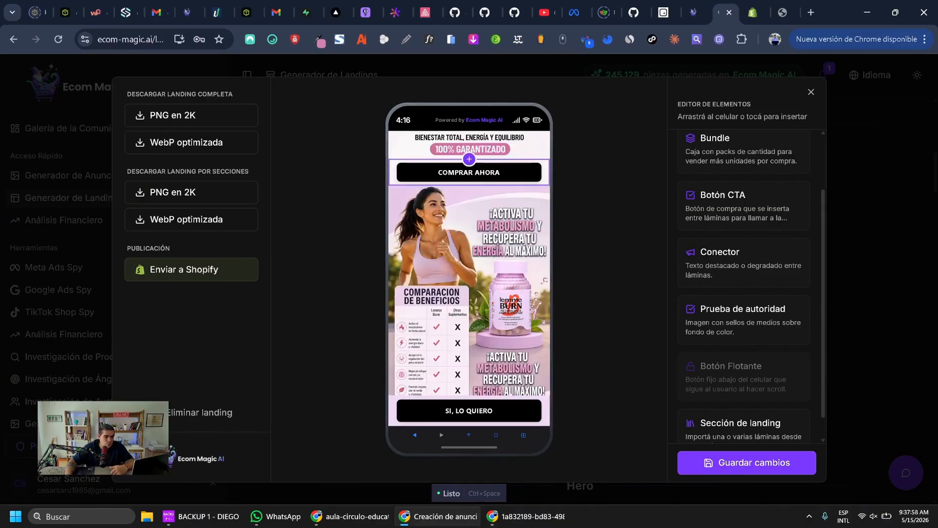
# - Duplicate the COMPRAR AHORA button below the "100% GARANTIZADO" section and move the copy down to just above the "Opiniones reales de mujeres" section
pyautogui.click(469, 172)
pyautogui.scroll(-10, 743, 293)
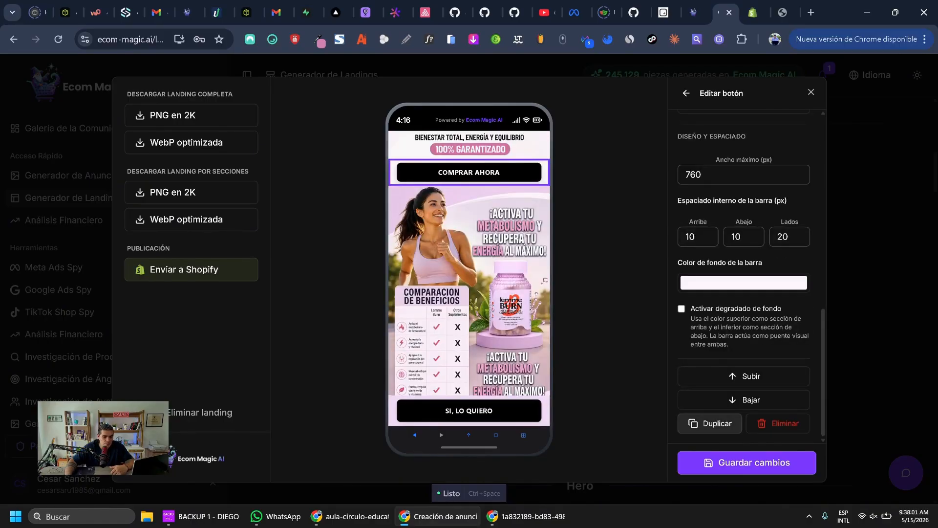
pyautogui.click(710, 423)
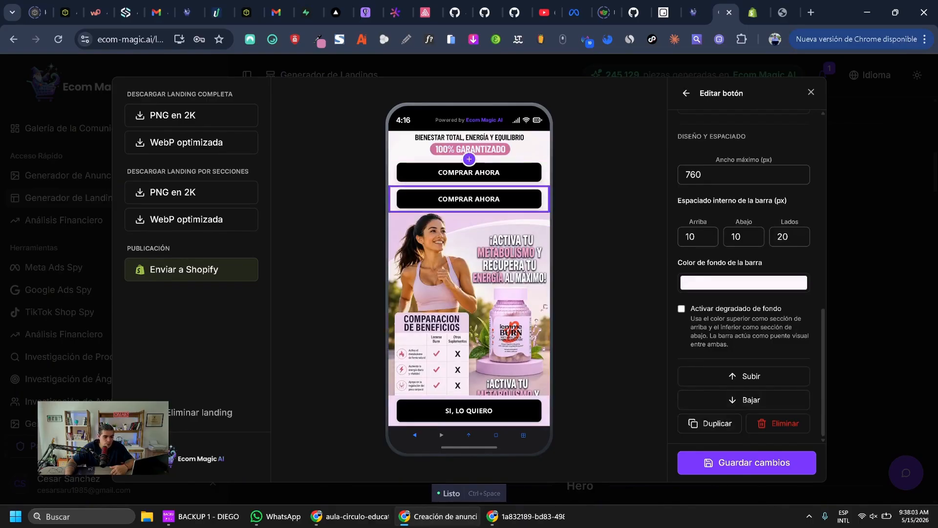
pyautogui.click(743, 400)
pyautogui.click(743, 400)
pyautogui.scroll(-5, 469, 273)
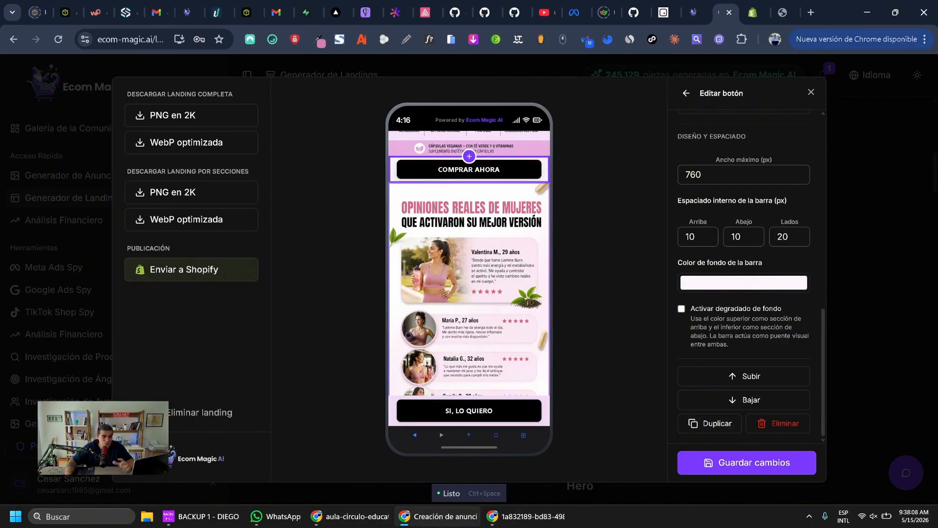
pyautogui.scroll(-5, 469, 273)
pyautogui.click(686, 92)
pyautogui.scroll(8, 469, 274)
pyautogui.scroll(-4, 469, 263)
pyautogui.scroll(4, 470, 264)
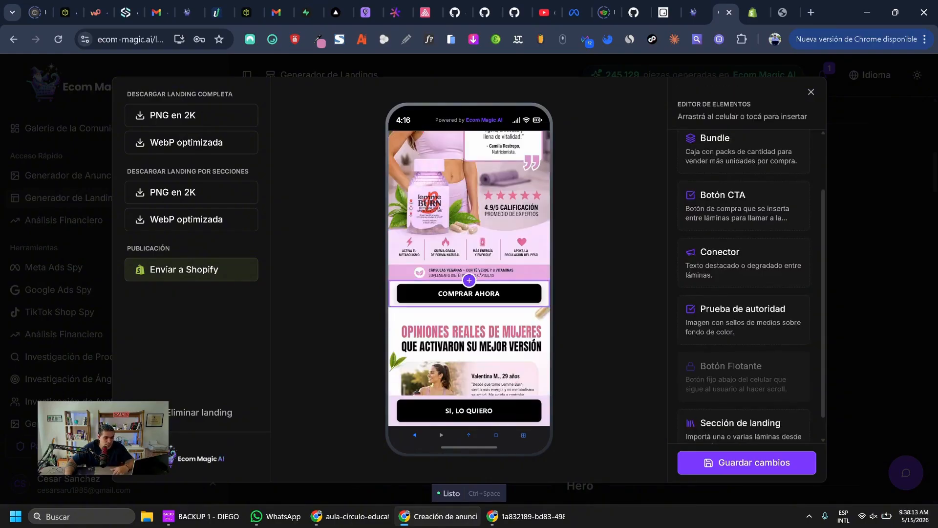
# - Set the bar background of the COMPRAR AHORA button above the opinions section to #FEFEFE, sampled from just below the button
pyautogui.click(469, 293)
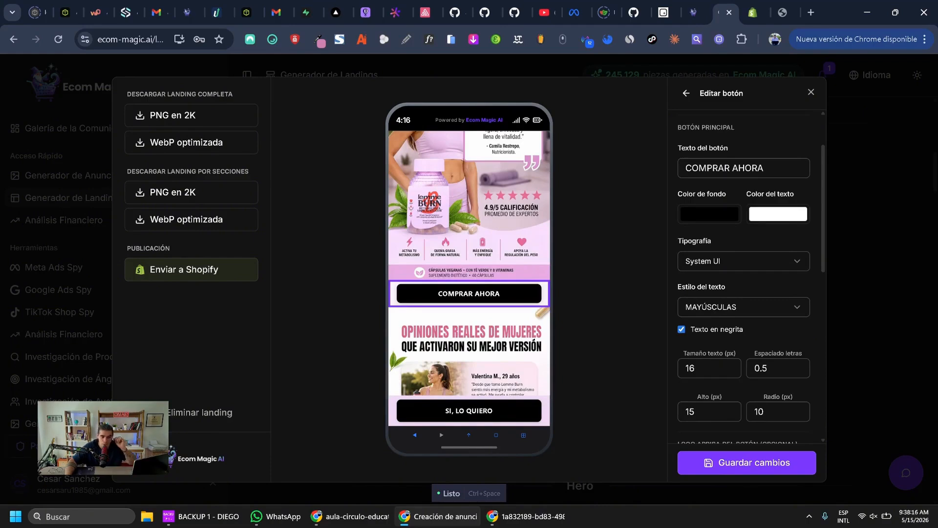
pyautogui.scroll(-8, 744, 273)
pyautogui.click(744, 283)
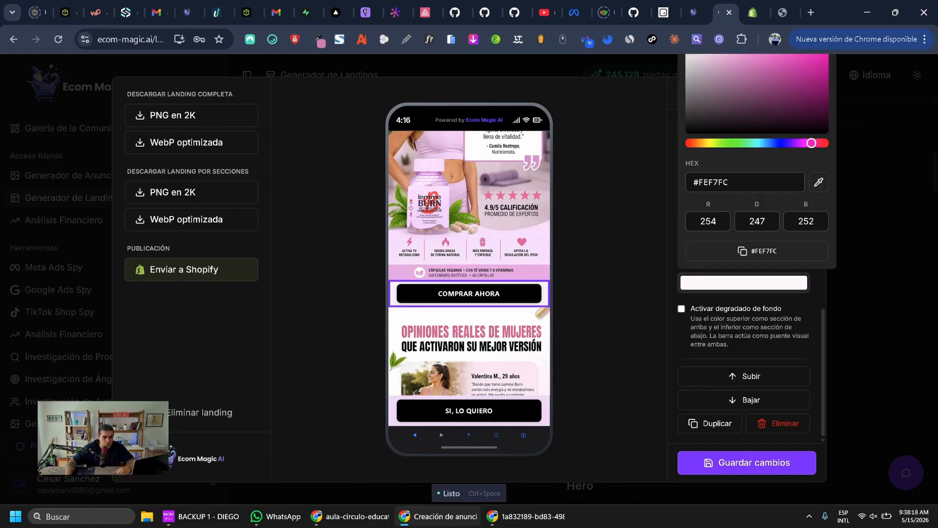
pyautogui.click(818, 182)
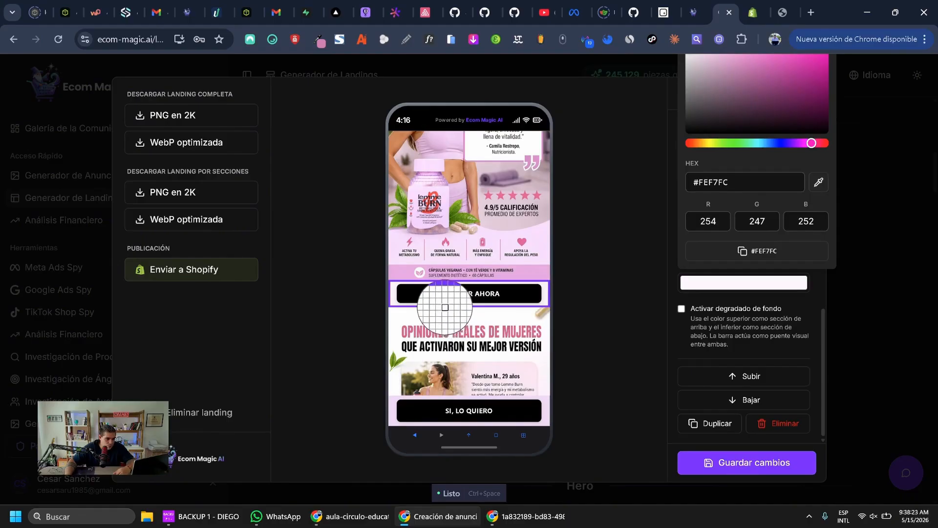
pyautogui.click(445, 308)
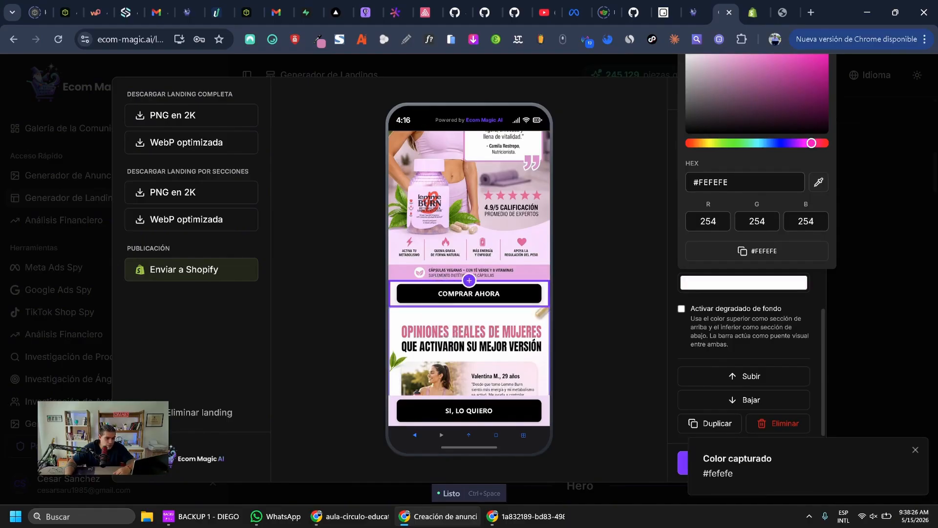
pyautogui.click(606, 303)
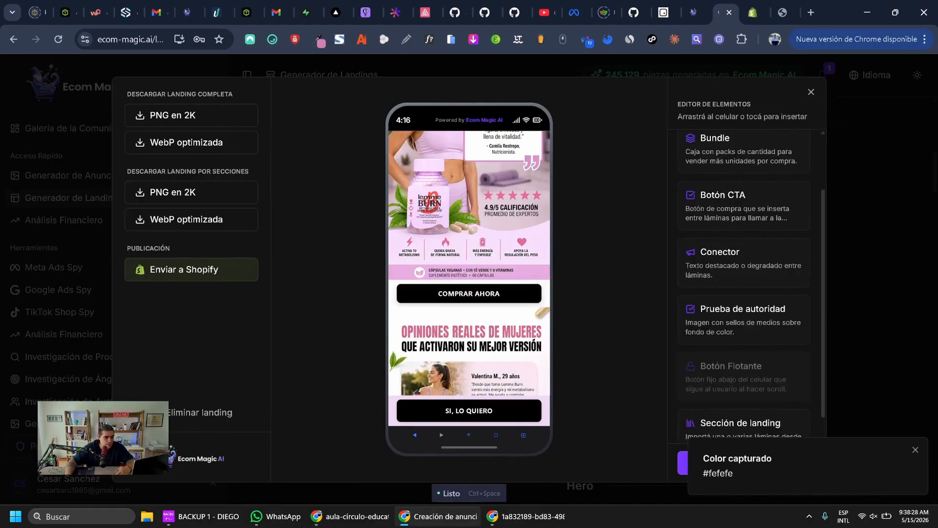
# - Set this COMPRAR AHORA button's bar background to #E3B2DD, sampled from the pink strip of the section above it, and save the changes
pyautogui.click(469, 294)
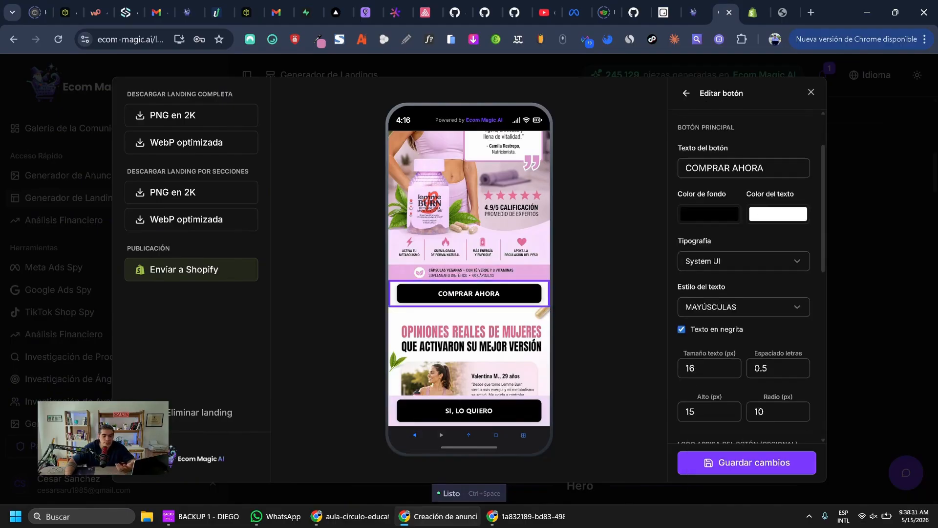
pyautogui.scroll(-8, 744, 293)
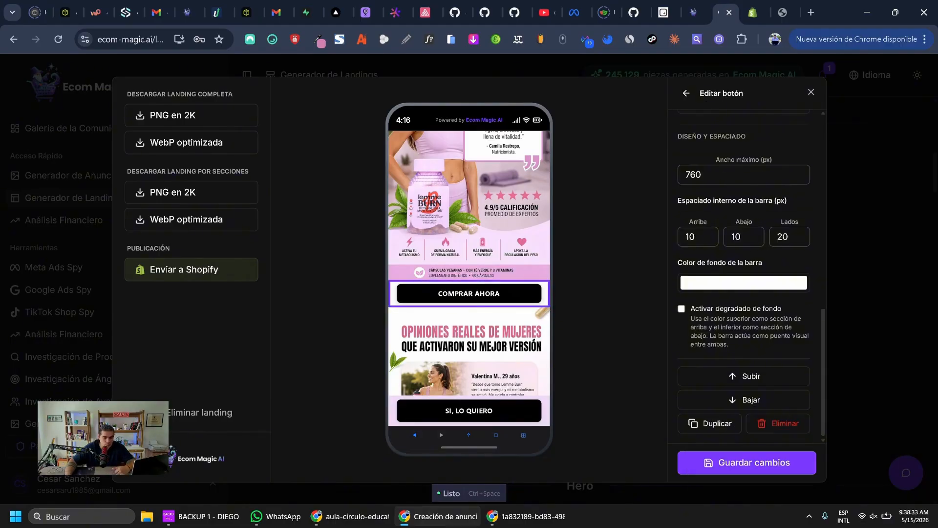
pyautogui.click(748, 282)
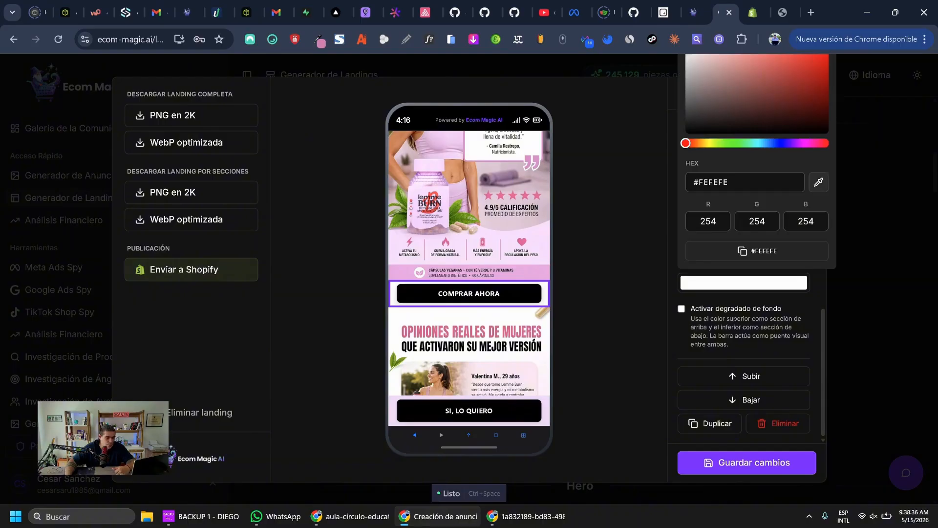
pyautogui.click(818, 182)
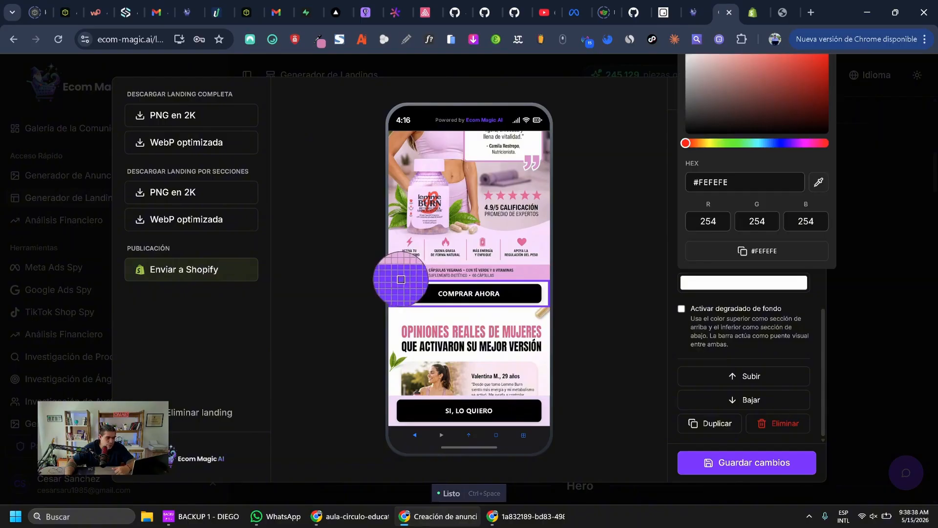
pyautogui.click(401, 276)
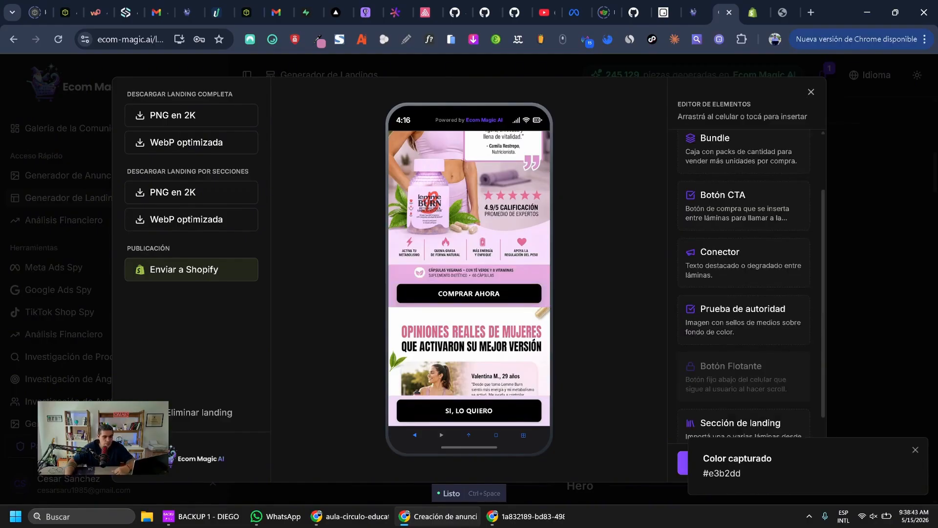
pyautogui.click(915, 449)
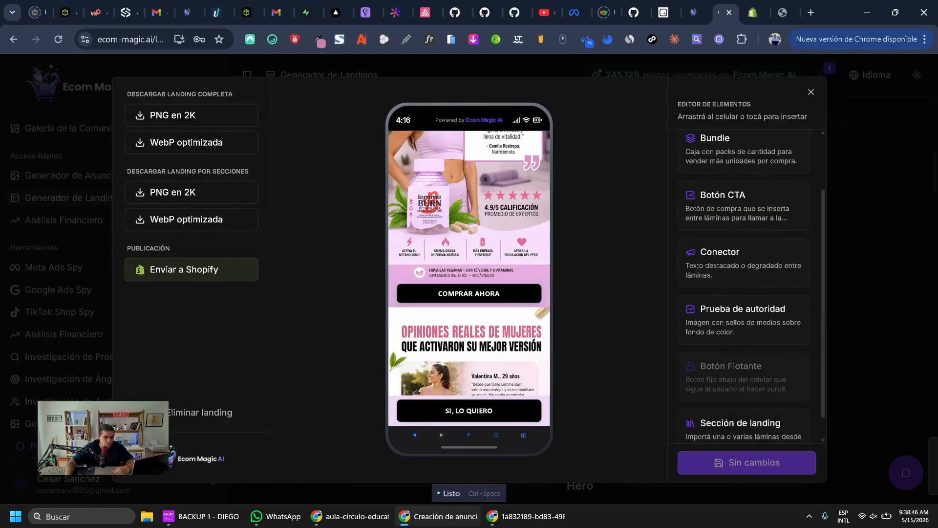
# - Review the whole landing in the phone preview, along with the insertable elements and the editing options of the first section
pyautogui.scroll(-10, 469, 274)
pyautogui.scroll(-14, 469, 274)
pyautogui.scroll(20, 469, 274)
pyautogui.scroll(15, 469, 274)
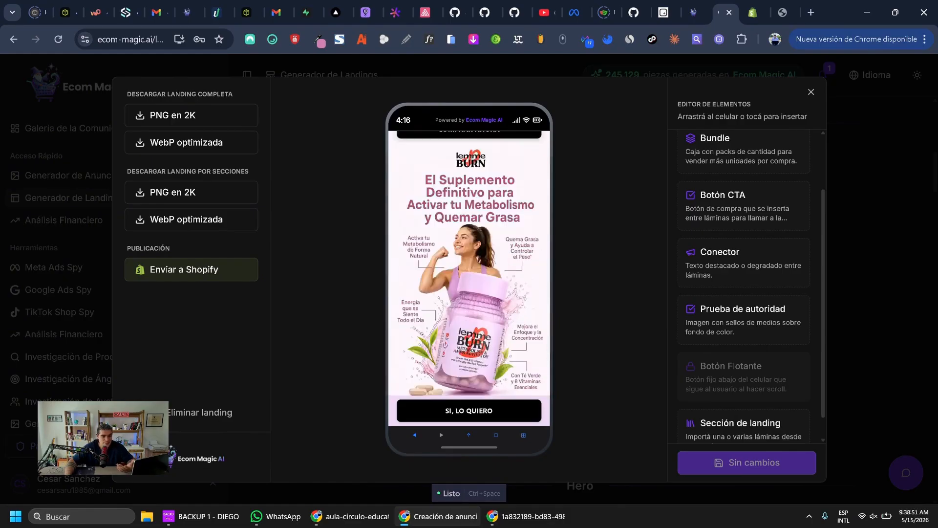
pyautogui.scroll(5, 469, 274)
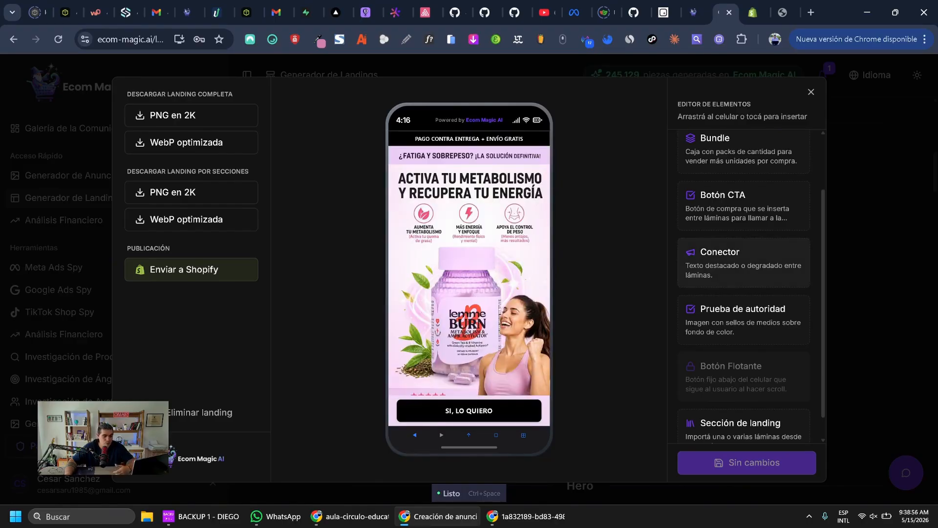
pyautogui.scroll(-1, 744, 286)
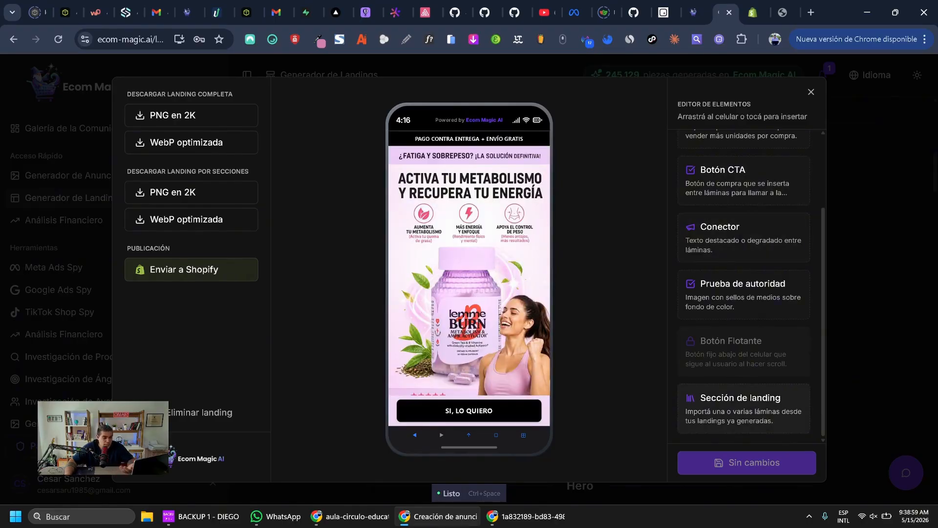
pyautogui.scroll(2, 743, 285)
pyautogui.click(469, 264)
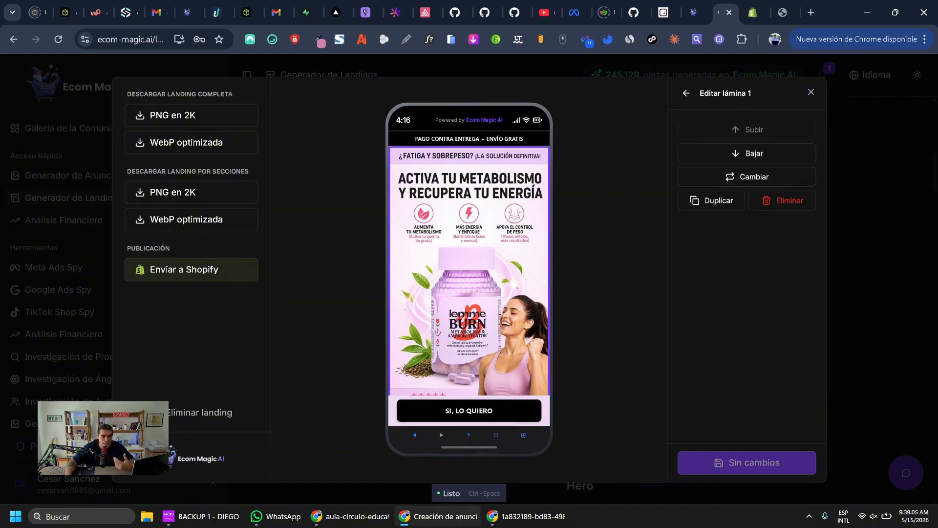
pyautogui.click(686, 93)
pyautogui.scroll(-12, 489, 303)
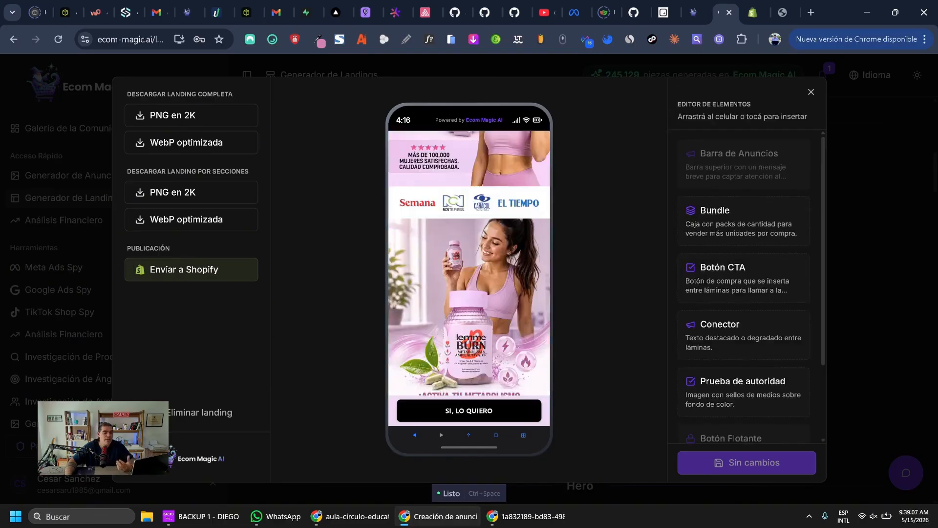
pyautogui.scroll(9, 489, 303)
pyautogui.scroll(-2, 489, 303)
pyautogui.scroll(3, 489, 303)
pyautogui.scroll(-15, 469, 264)
pyautogui.scroll(-15, 469, 264)
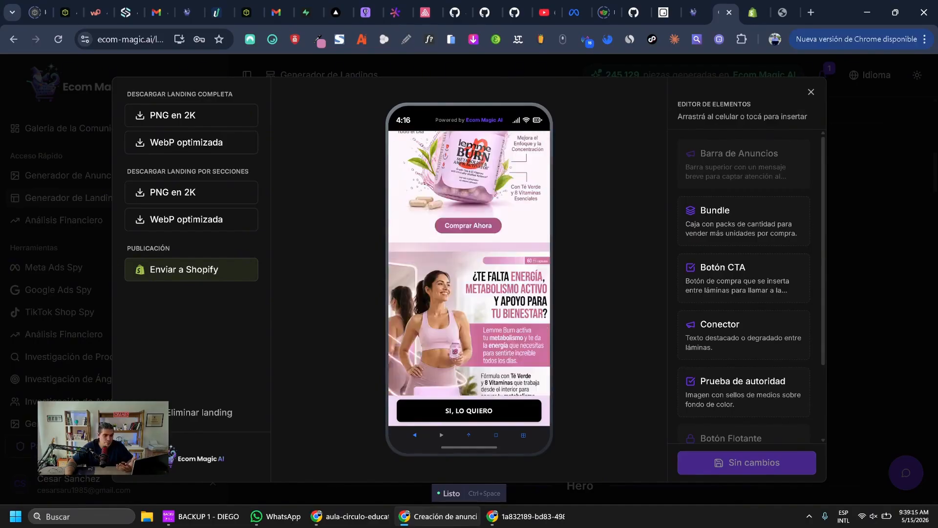
pyautogui.scroll(-15, 469, 264)
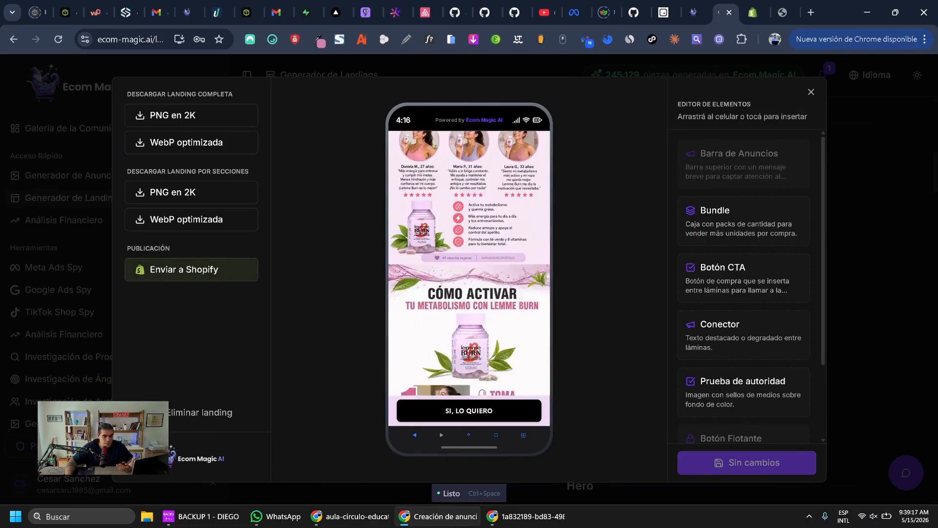
pyautogui.scroll(20, 469, 264)
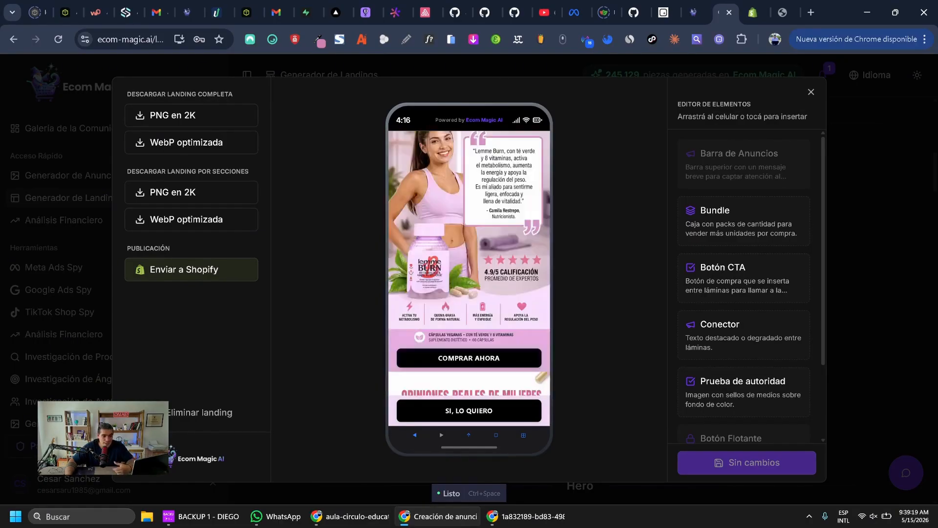
# - Start publishing the landing to the Shopify store Ship Flow, choosing to create a new product for it
pyautogui.click(191, 269)
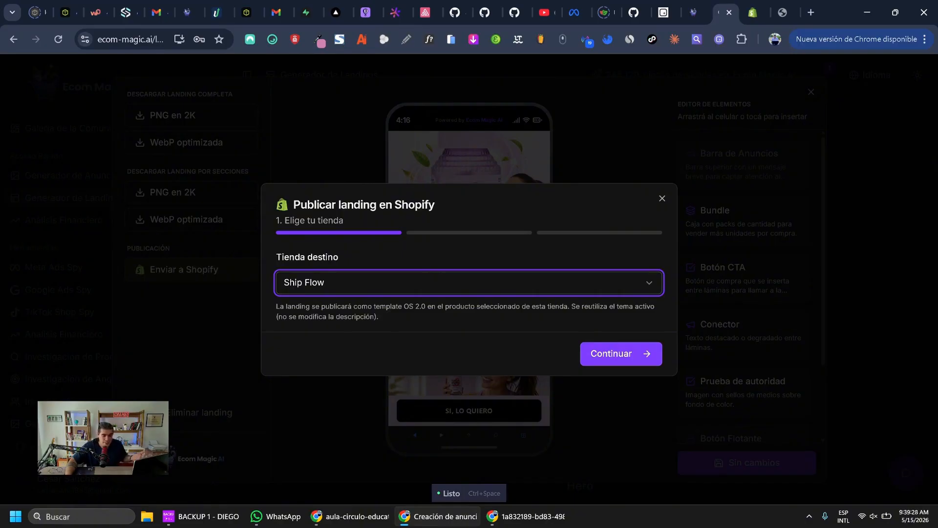
pyautogui.click(621, 354)
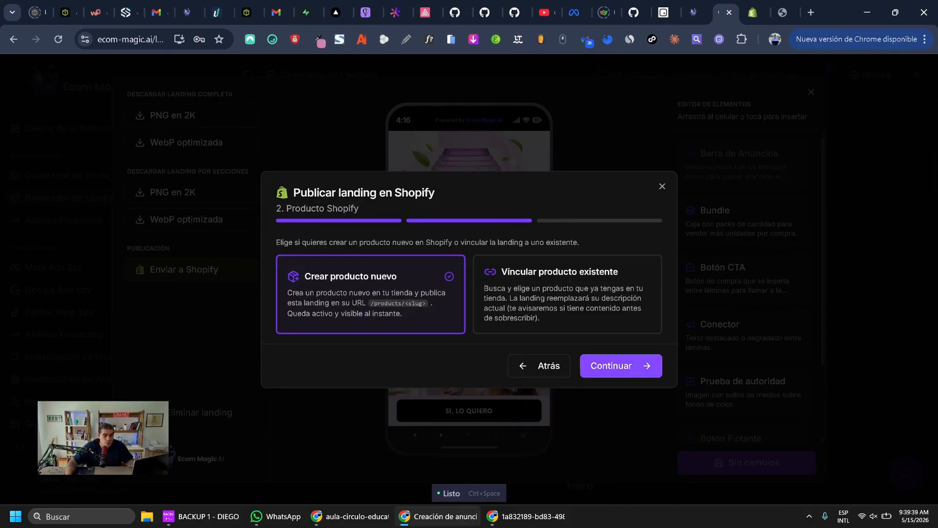
pyautogui.click(620, 366)
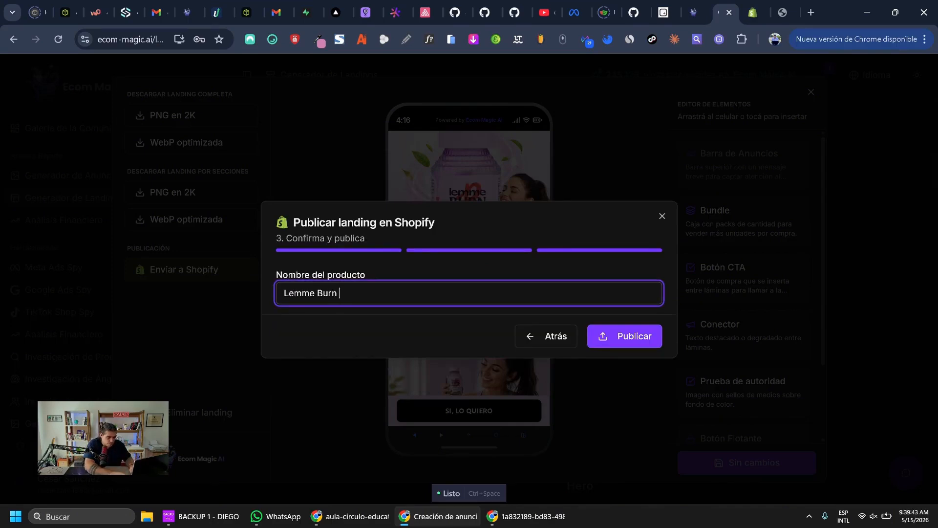
# - Name the new product "Lemme Burn TUTORIAL", publish the landing and dismiss the notification
pyautogui.write('test')
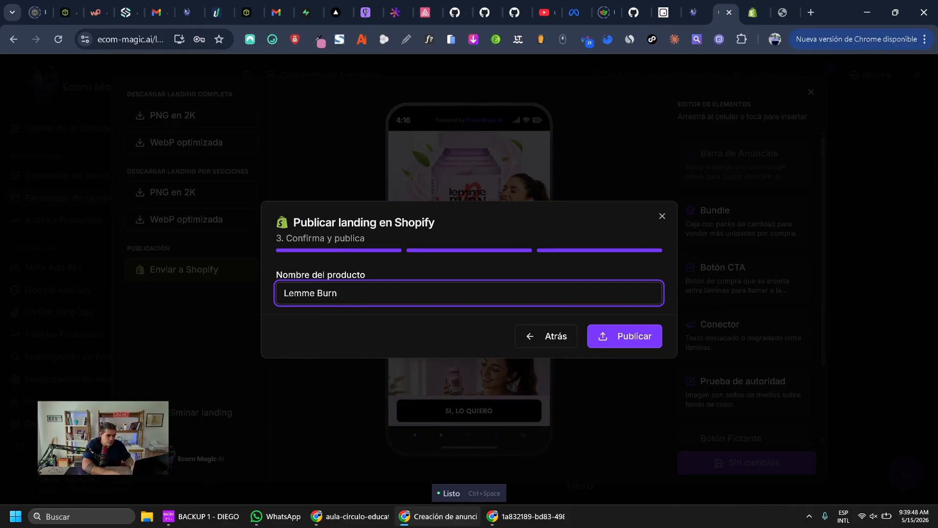
pyautogui.write('tuto')
pyautogui.write('T')
pyautogui.write('UTORIAL')
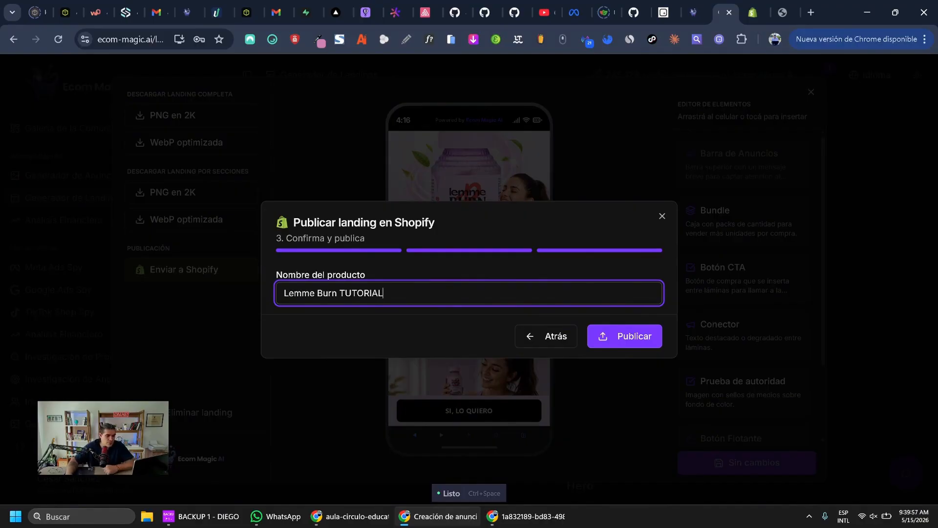
pyautogui.press('Return')
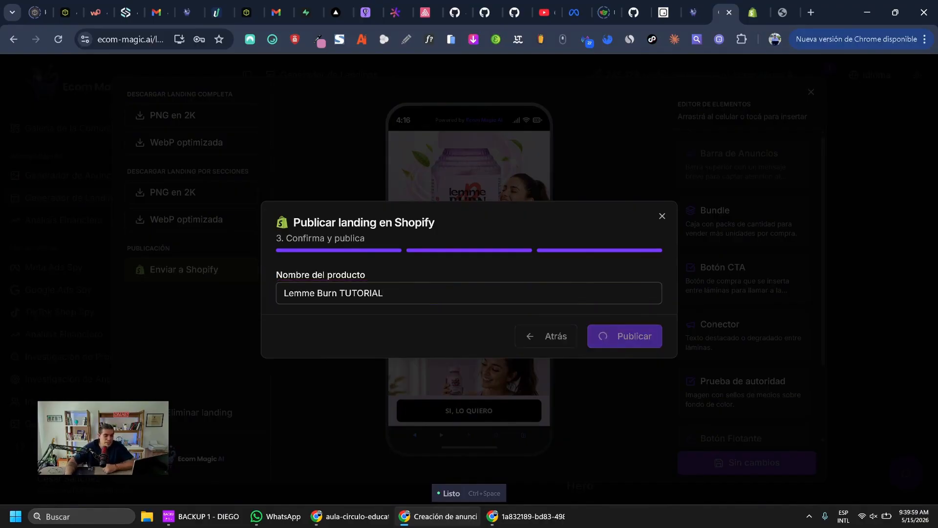
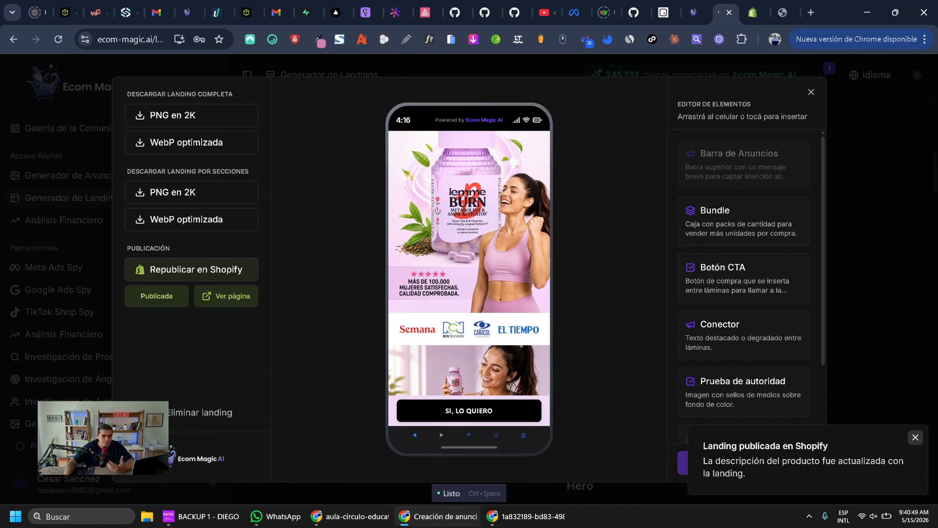
pyautogui.click(915, 437)
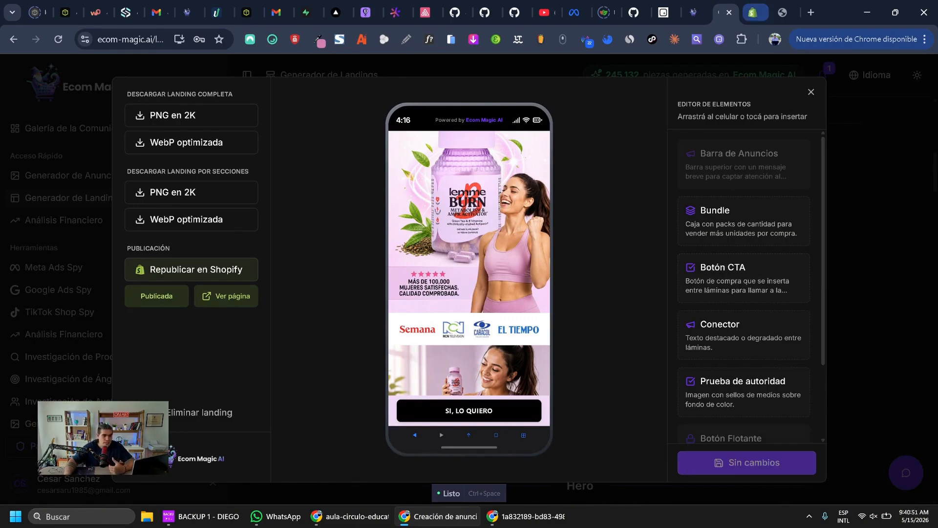
# - Switch to the Shopify admin, open the "Lemme Burn TUTORIAL" product and check its details, including price and theme template
pyautogui.click(752, 13)
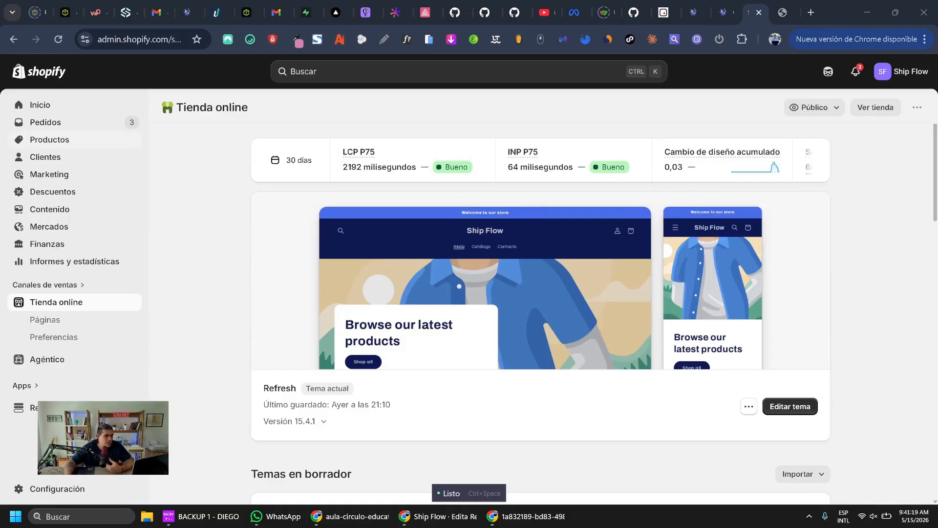
pyautogui.click(49, 139)
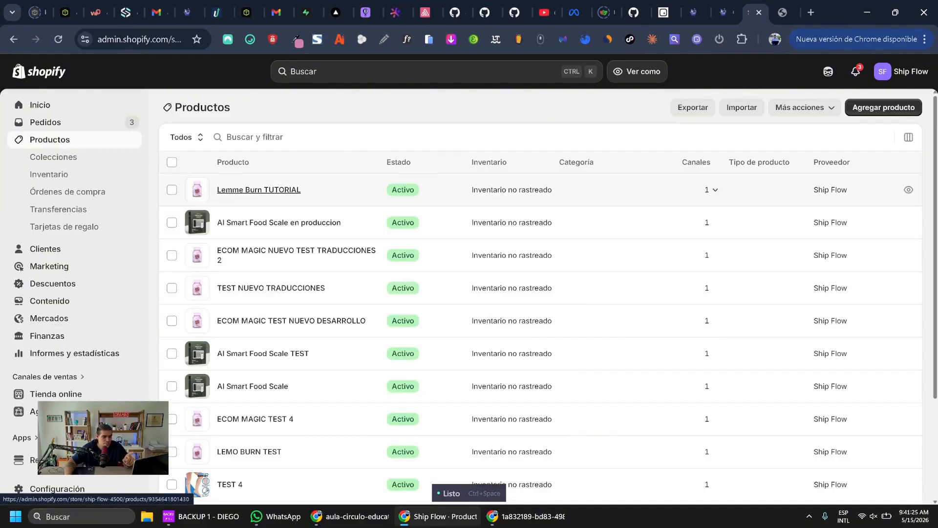
pyautogui.click(259, 190)
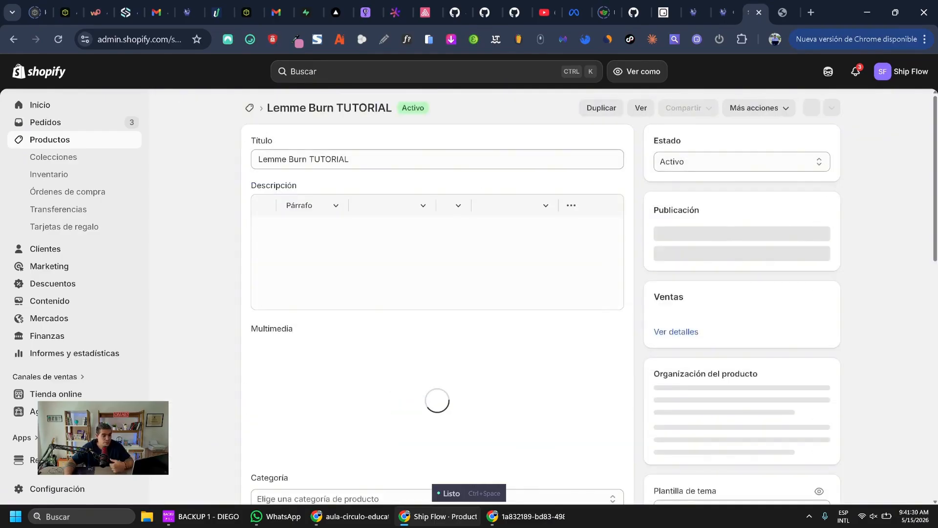
pyautogui.scroll(-8, 437, 293)
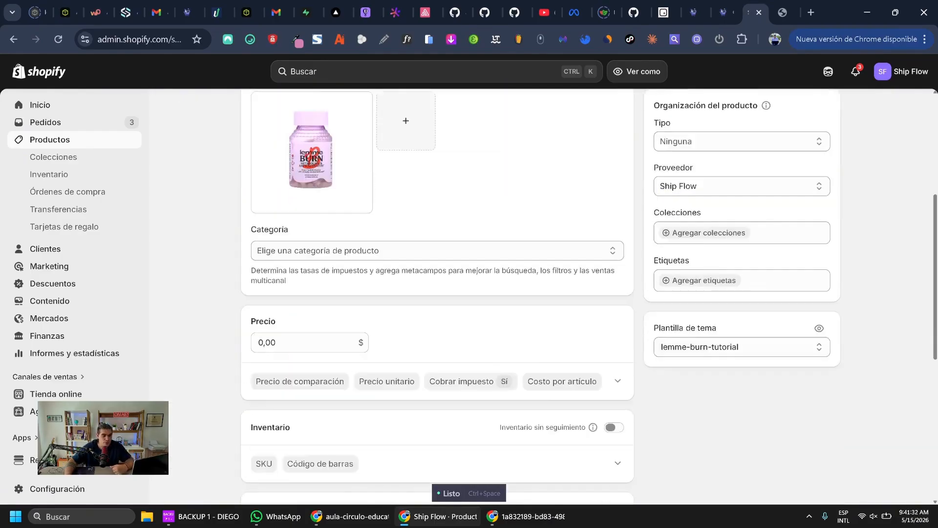
# - Open the storefront preview of the "Lemme Burn TUTORIAL" product and hide the preview bar
pyautogui.scroll(1, 437, 294)
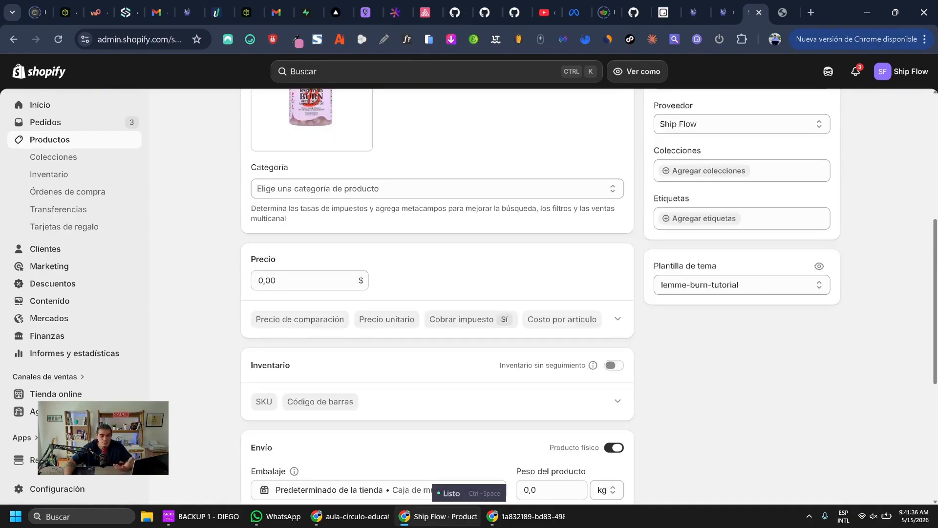
pyautogui.scroll(1, 537, 293)
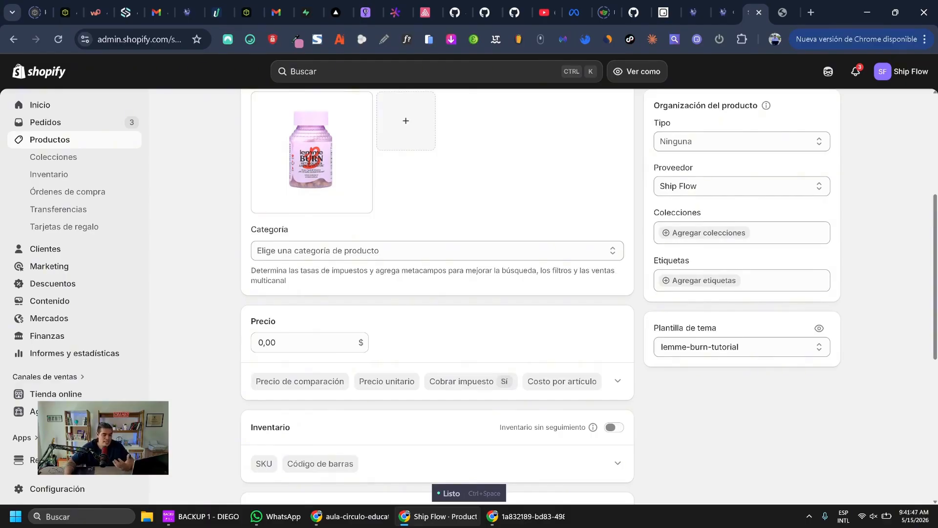
pyautogui.scroll(5, 437, 293)
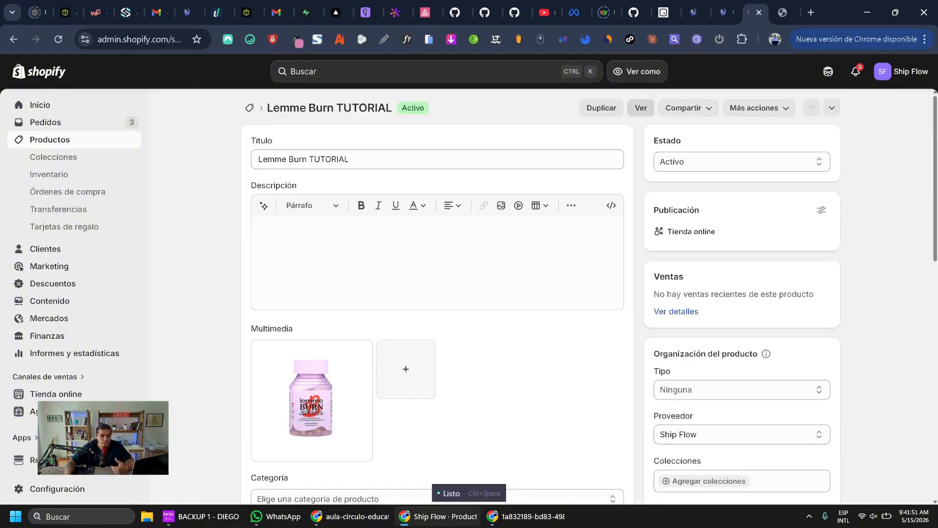
pyautogui.click(640, 108)
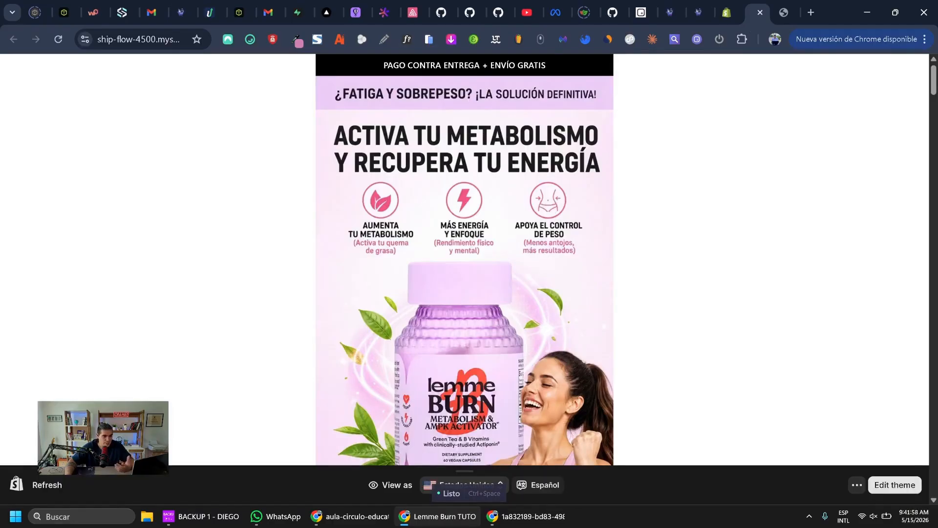
pyautogui.click(857, 485)
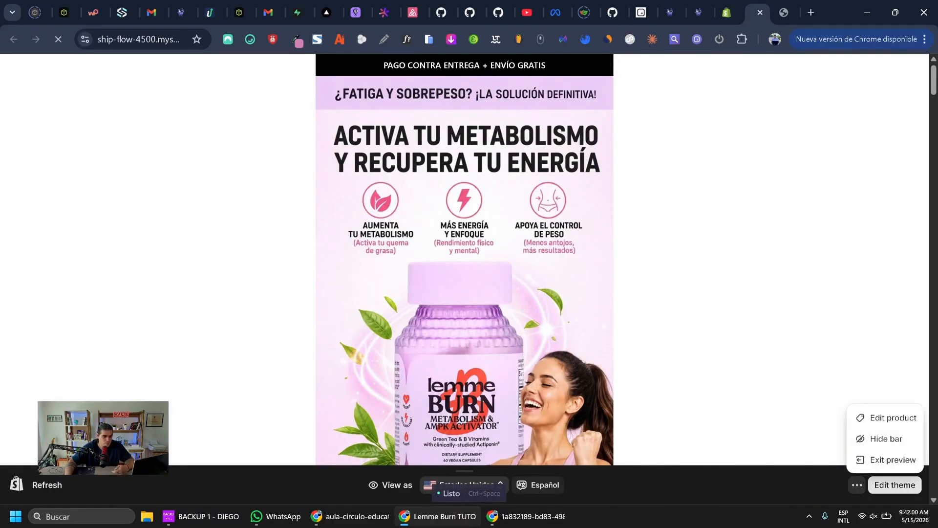
pyautogui.click(886, 439)
# - Review the published Lemme Burn landing in the desktop storefront, including its offer packs, inline purchase buttons and floating call-to-action bar
pyautogui.scroll(-5, 465, 279)
pyautogui.scroll(1, 464, 278)
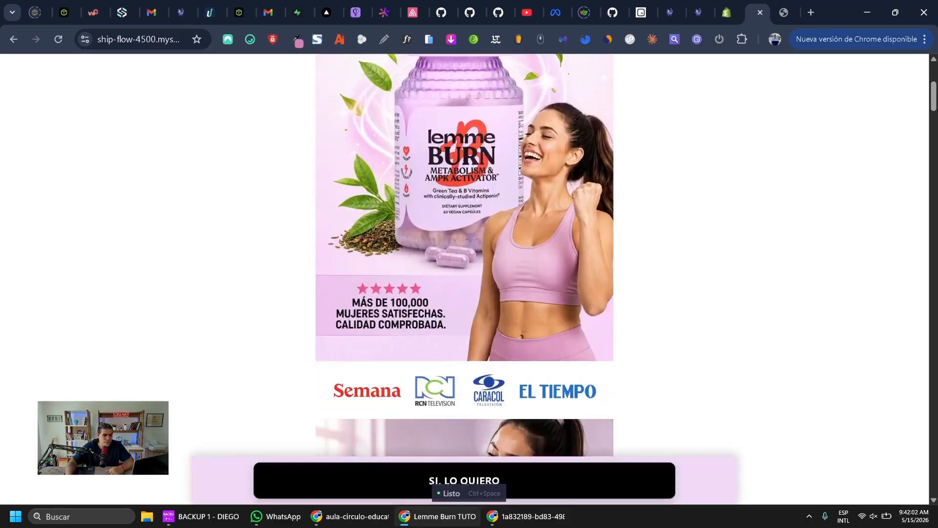
pyautogui.scroll(4, 464, 279)
pyautogui.scroll(-9, 464, 278)
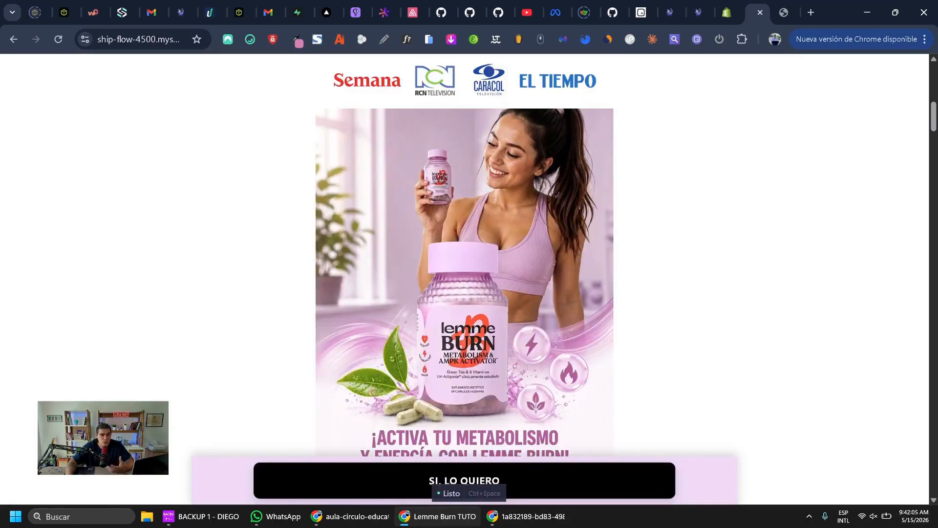
pyautogui.scroll(-4, 464, 279)
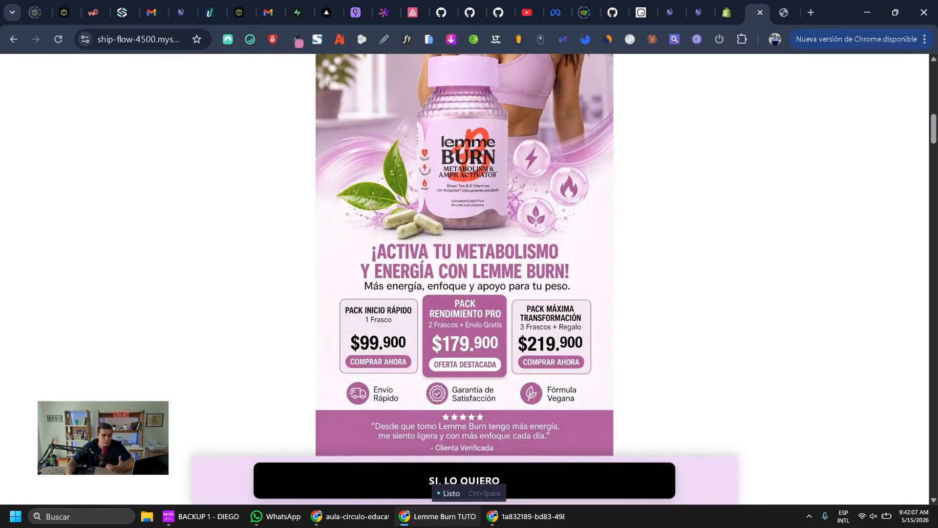
pyautogui.scroll(-15, 464, 278)
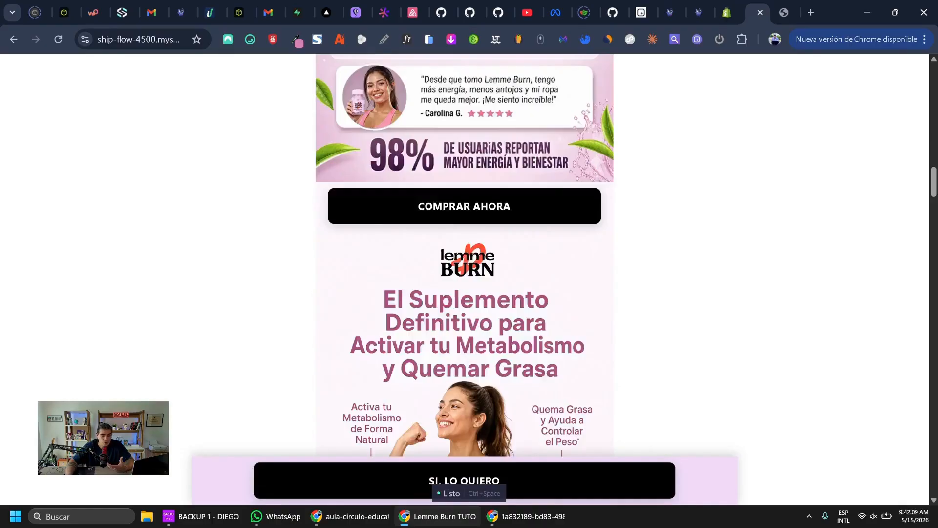
pyautogui.scroll(-16, 464, 278)
pyautogui.scroll(-5, 464, 279)
pyautogui.scroll(20, 464, 279)
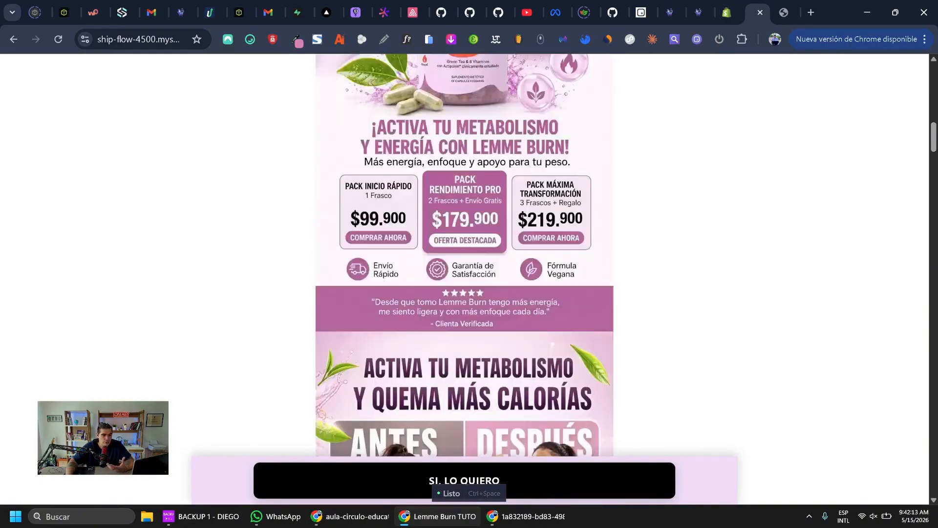
pyautogui.scroll(15, 464, 279)
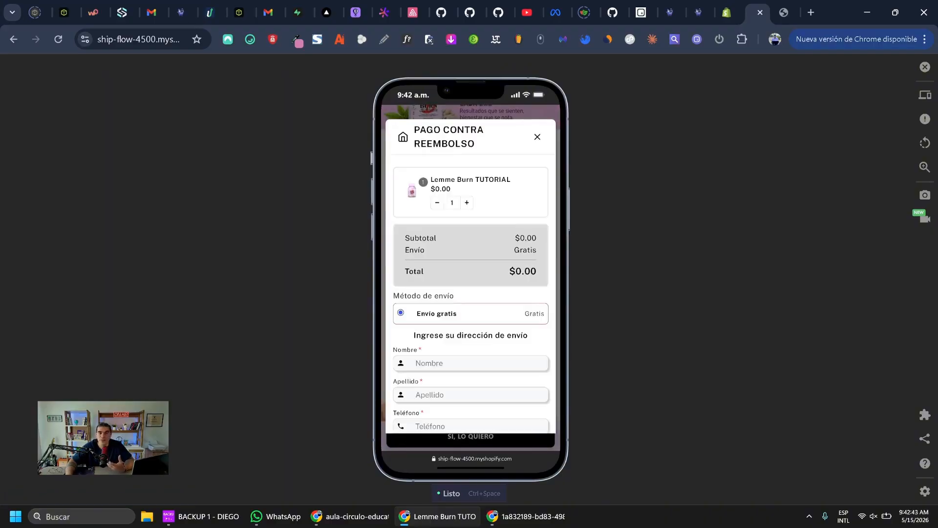
# - Test the floating "SI, LO QUIERO" button in the phone simulation and close the cash-on-delivery form
pyautogui.click(537, 136)
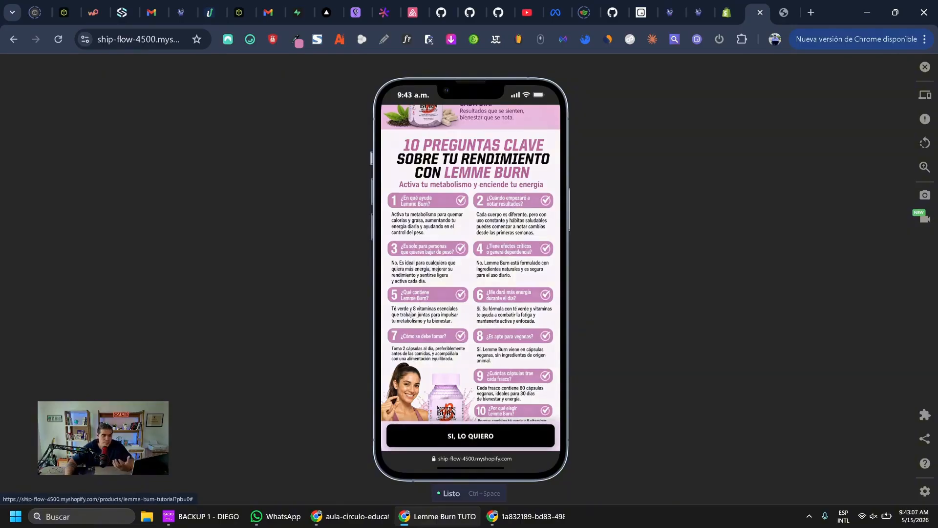
pyautogui.click(471, 435)
pyautogui.click(537, 136)
pyautogui.scroll(20, 471, 264)
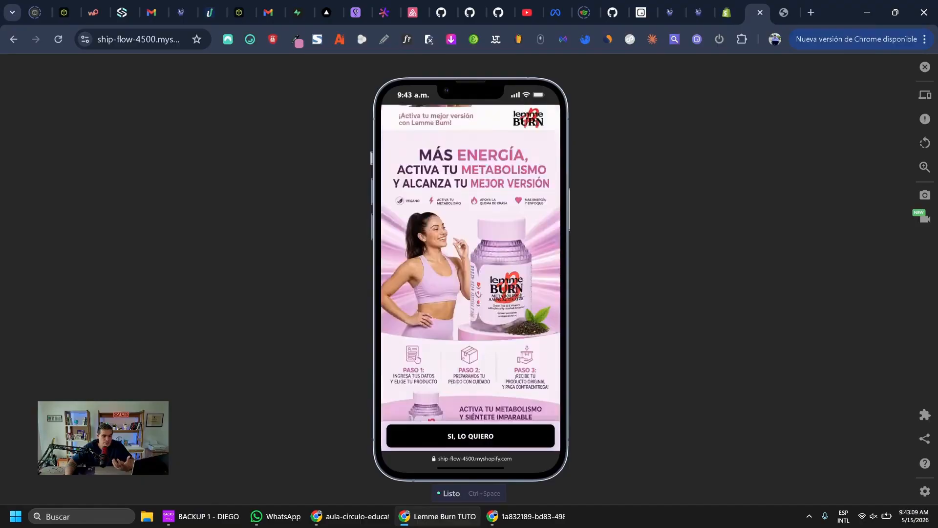
# - Test the inline "COMPRAR AHORA" buttons further up the phone landing, closing the order form each time
pyautogui.scroll(6, 470, 264)
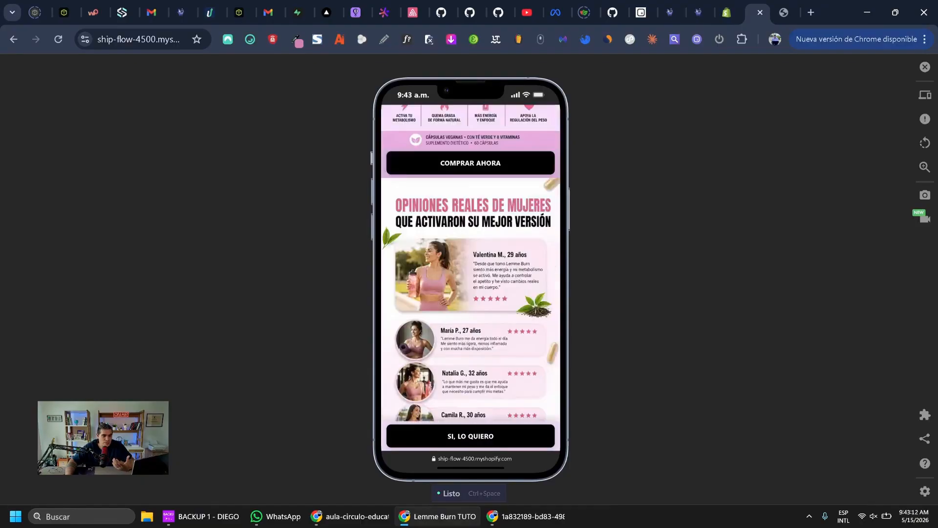
pyautogui.click(470, 254)
pyautogui.click(537, 136)
pyautogui.scroll(10, 471, 264)
pyautogui.scroll(1, 470, 264)
pyautogui.click(471, 279)
pyautogui.click(537, 137)
pyautogui.scroll(15, 471, 264)
pyautogui.scroll(10, 471, 264)
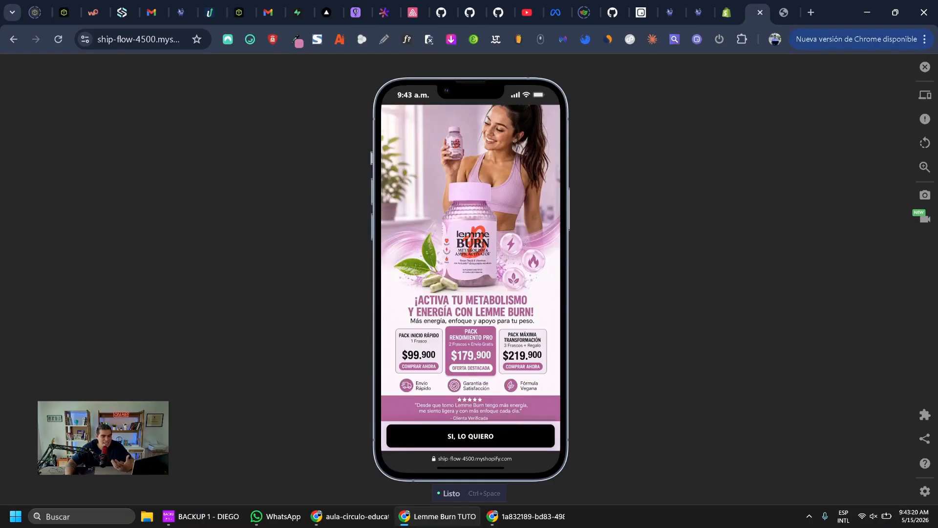
# - Return to the Shopify admin and open the lemme-burn-tutorial product template of the Refresh theme for editing in mobile view
pyautogui.click(726, 13)
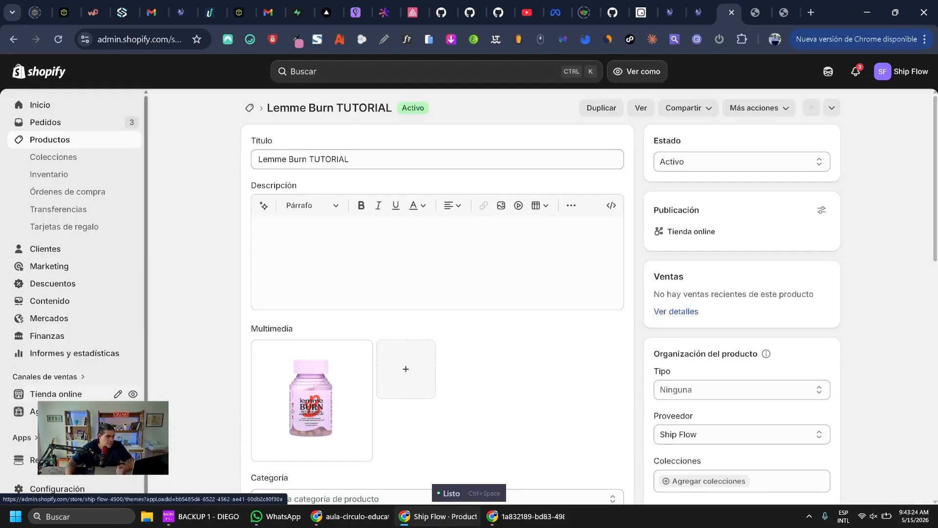
pyautogui.click(56, 393)
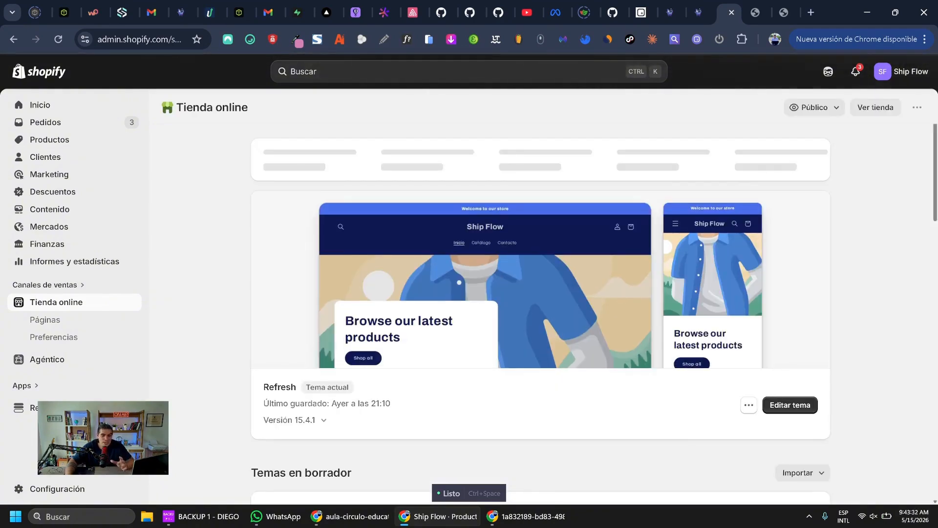
pyautogui.click(790, 404)
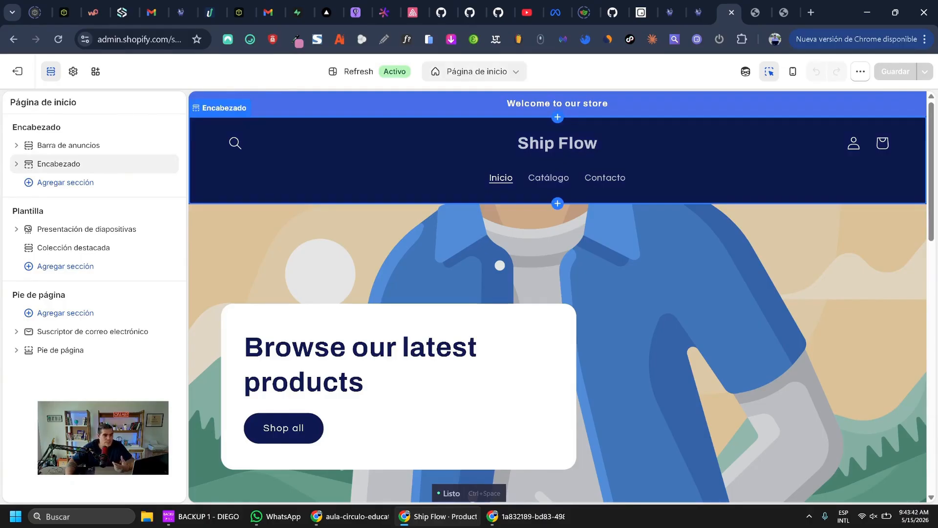
pyautogui.click(477, 71)
pyautogui.click(430, 144)
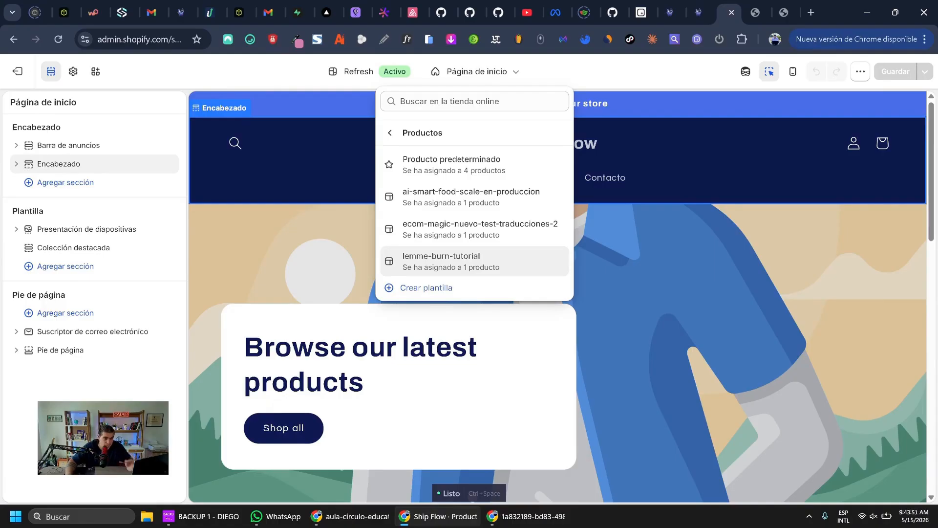
pyautogui.click(442, 260)
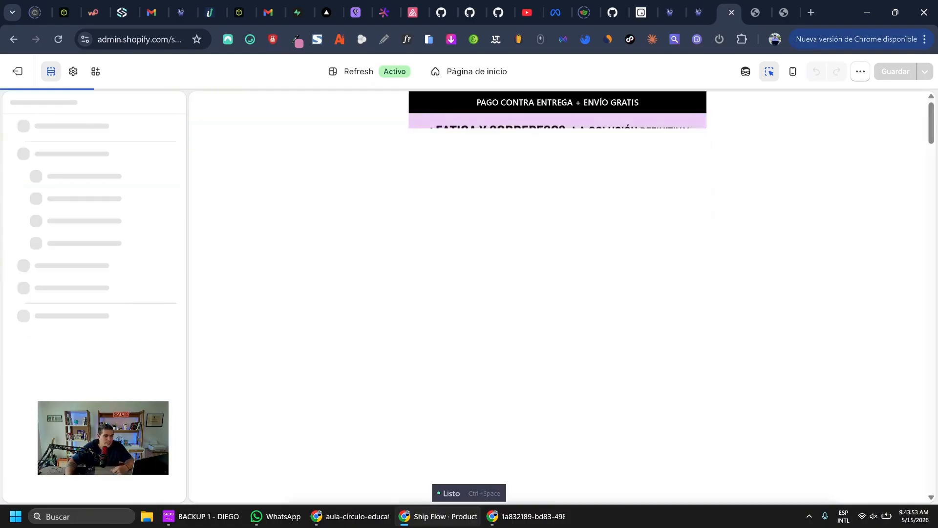
pyautogui.click(793, 72)
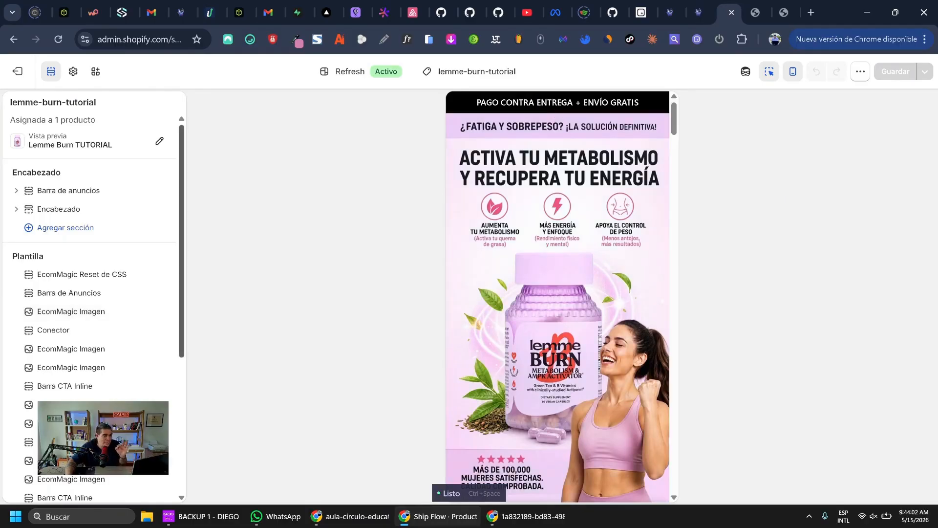
# - Examine the template's section list and the content, typography and spacing settings of the Barra de Anuncios section, then close them
pyautogui.scroll(-4, 93, 303)
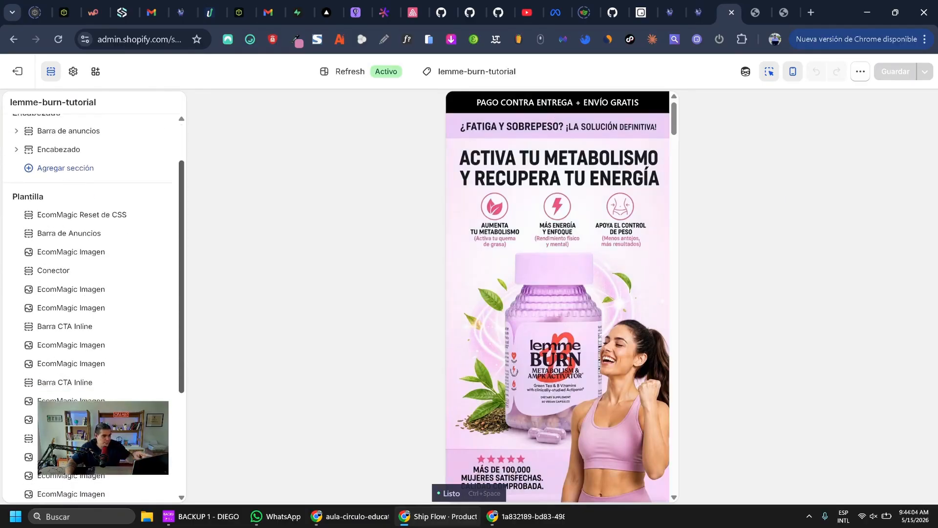
pyautogui.scroll(3, 93, 210)
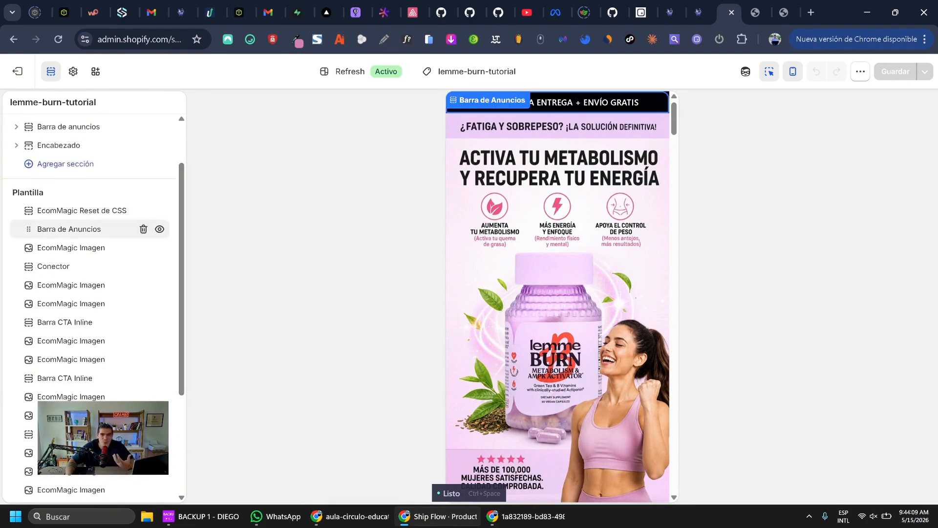
pyautogui.click(69, 229)
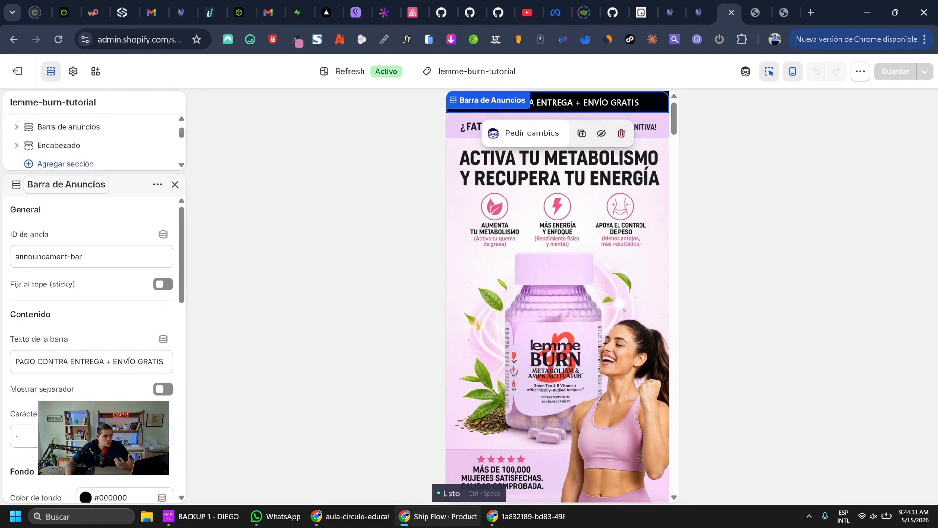
pyautogui.scroll(-5, 92, 342)
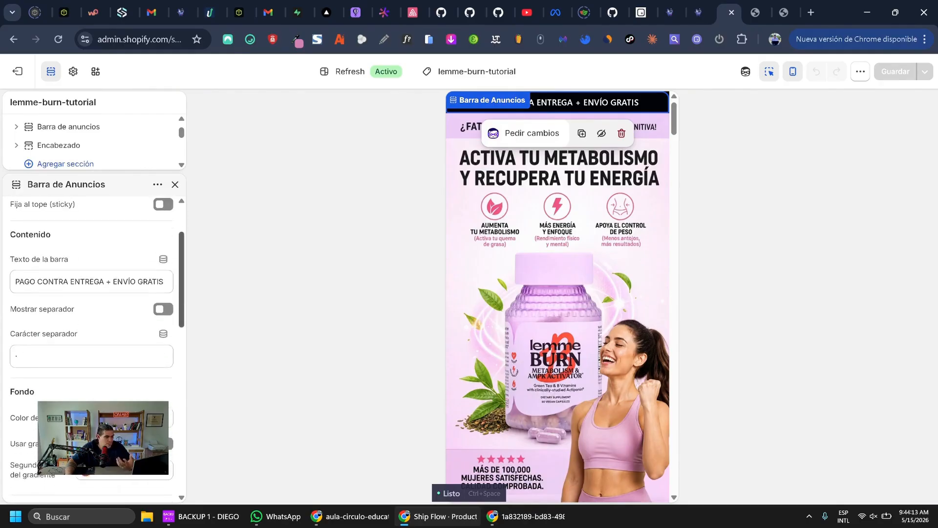
pyautogui.scroll(-5, 92, 342)
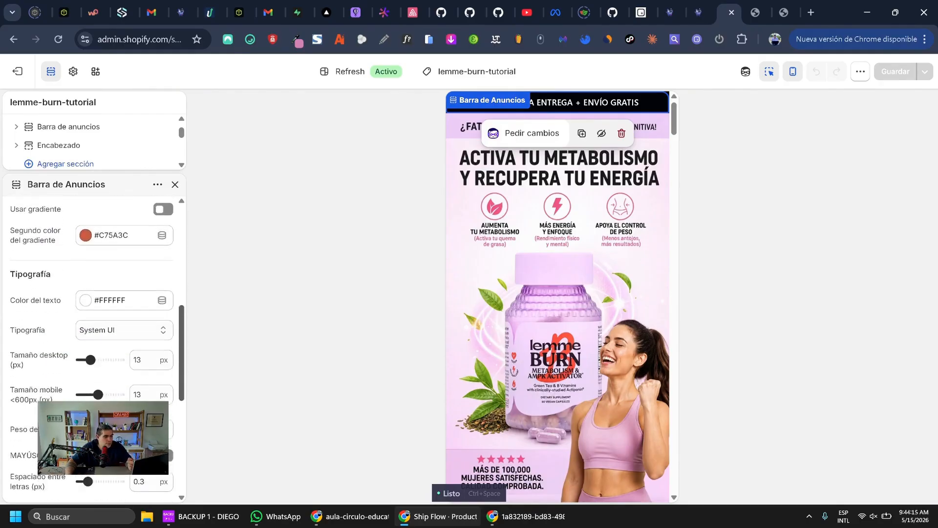
pyautogui.scroll(-3, 92, 342)
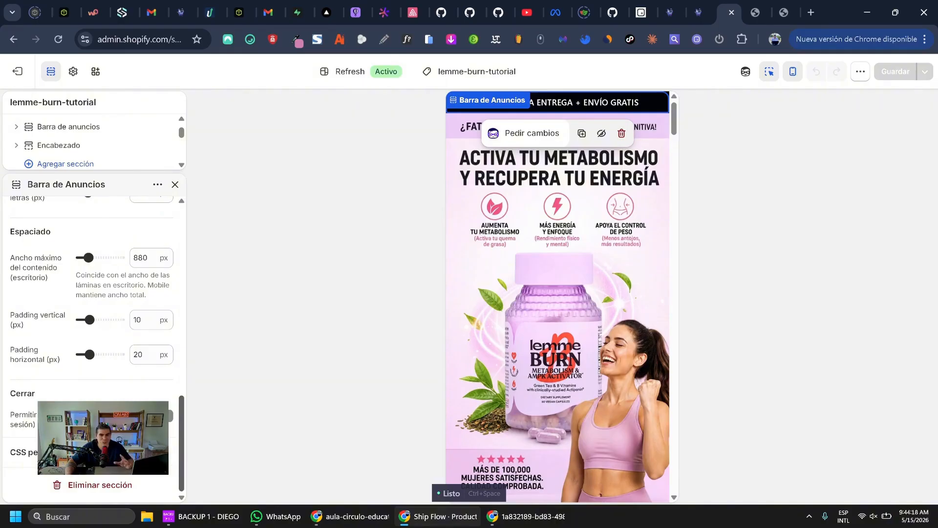
pyautogui.scroll(12, 92, 342)
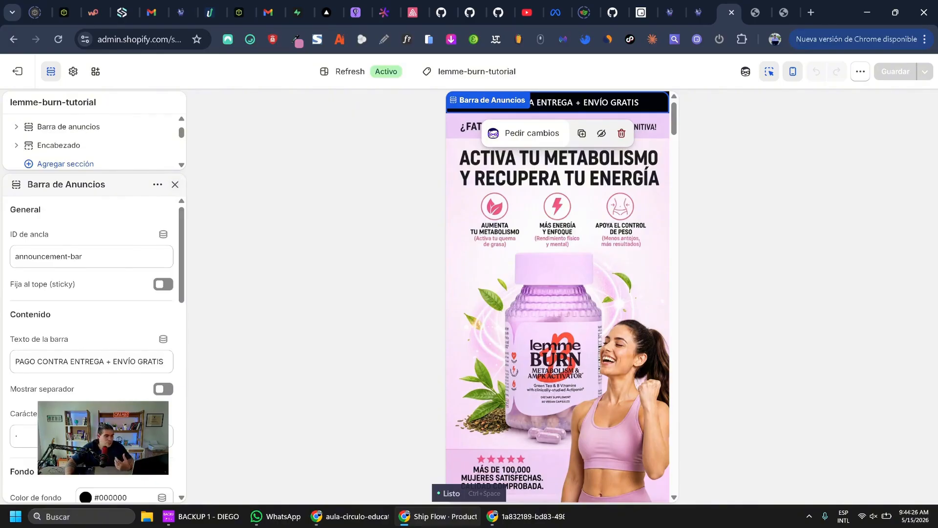
pyautogui.click(174, 184)
# - Inspect the settings of the Conector section with the media logos and of the offer image section below it
pyautogui.scroll(-5, 557, 226)
pyautogui.click(557, 225)
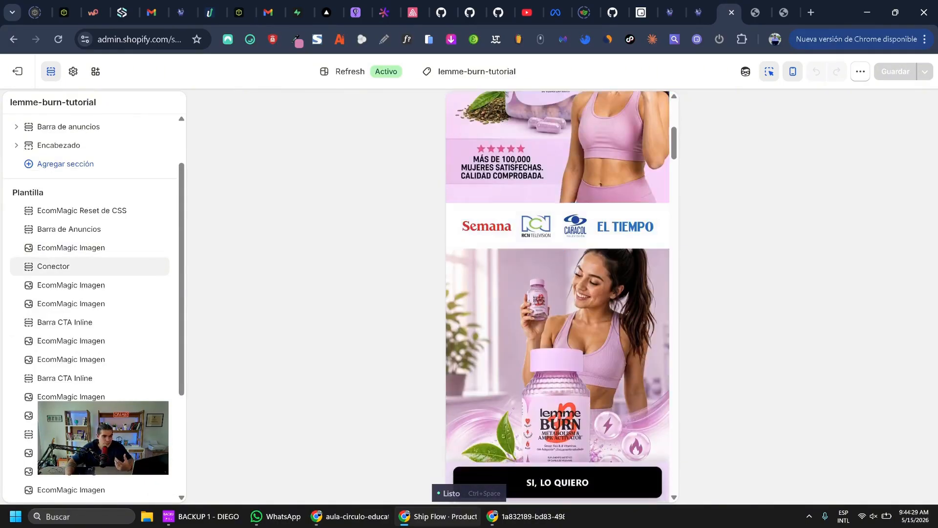
pyautogui.scroll(-10, 93, 342)
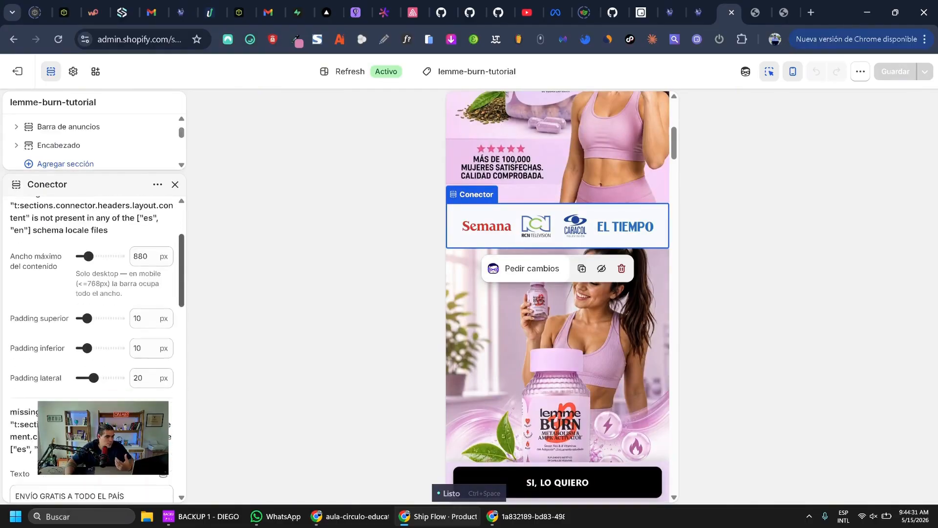
pyautogui.scroll(-4, 93, 342)
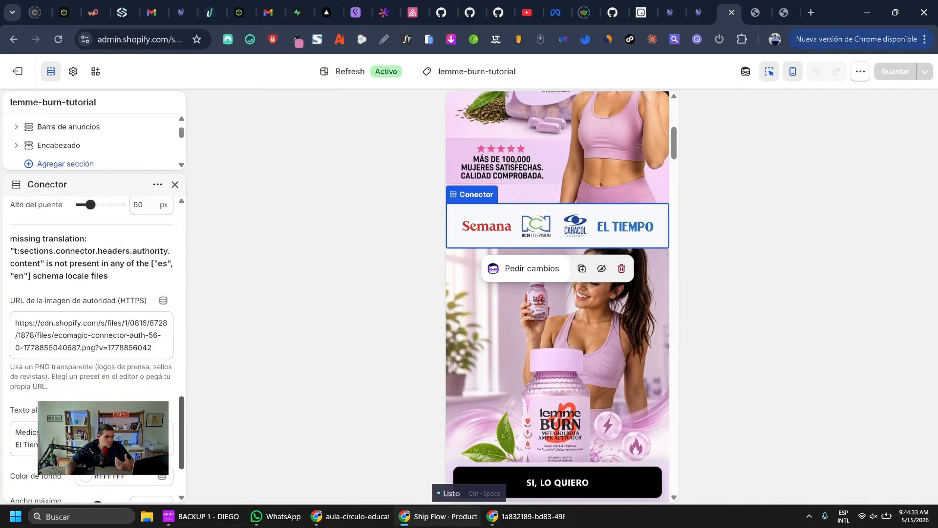
pyautogui.scroll(-2, 558, 293)
pyautogui.click(557, 273)
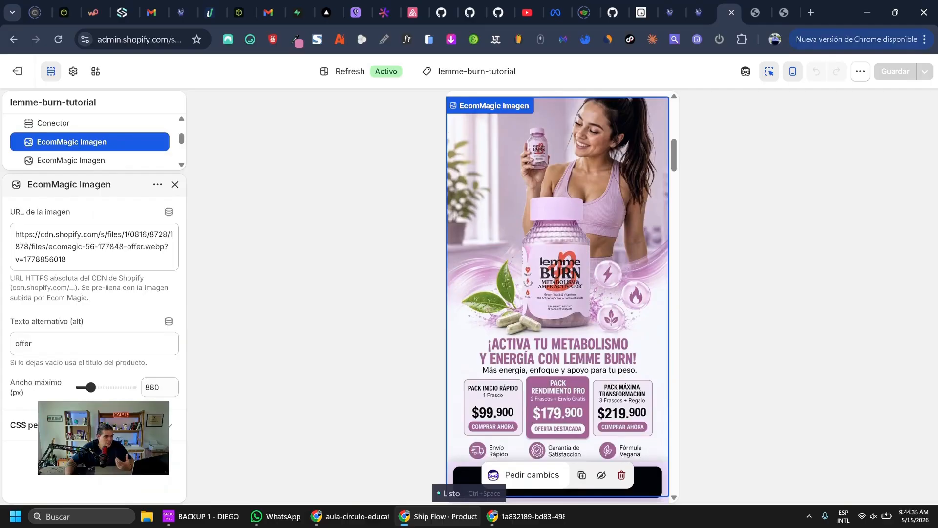
pyautogui.scroll(-12, 557, 293)
# - Select the Barra CTA Flotante section, dismiss the order form, and examine its layout, button style and button action settings
pyautogui.click(558, 481)
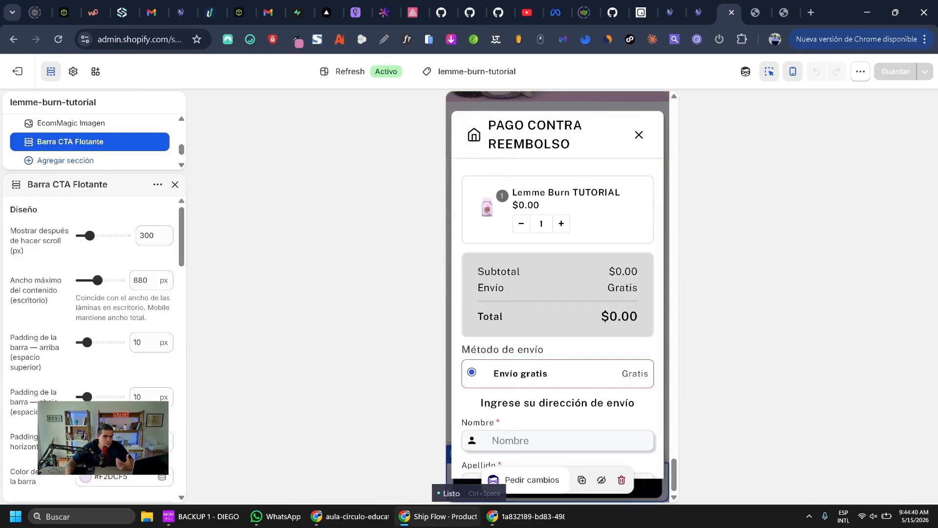
pyautogui.click(639, 135)
pyautogui.scroll(-3, 92, 342)
pyautogui.scroll(3, 93, 342)
pyautogui.scroll(-12, 93, 342)
pyautogui.scroll(-7, 93, 342)
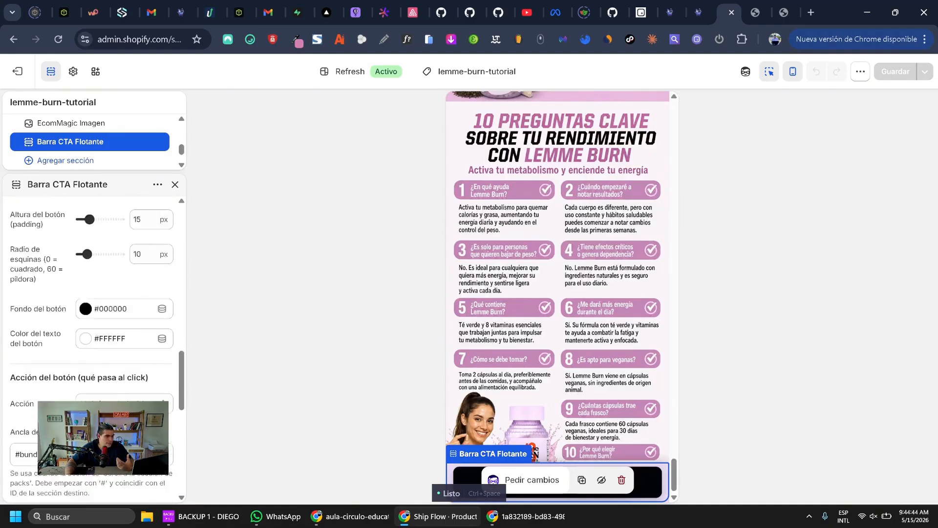
pyautogui.scroll(4, 93, 342)
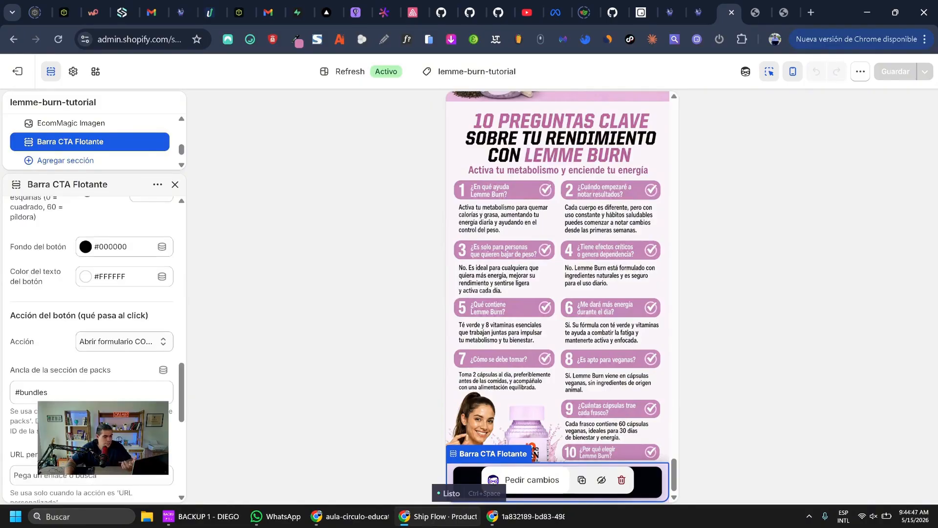
# - Examine the available button actions of the Barra CTA Flotante section, close its settings, and review the landing preview
pyautogui.click(124, 341)
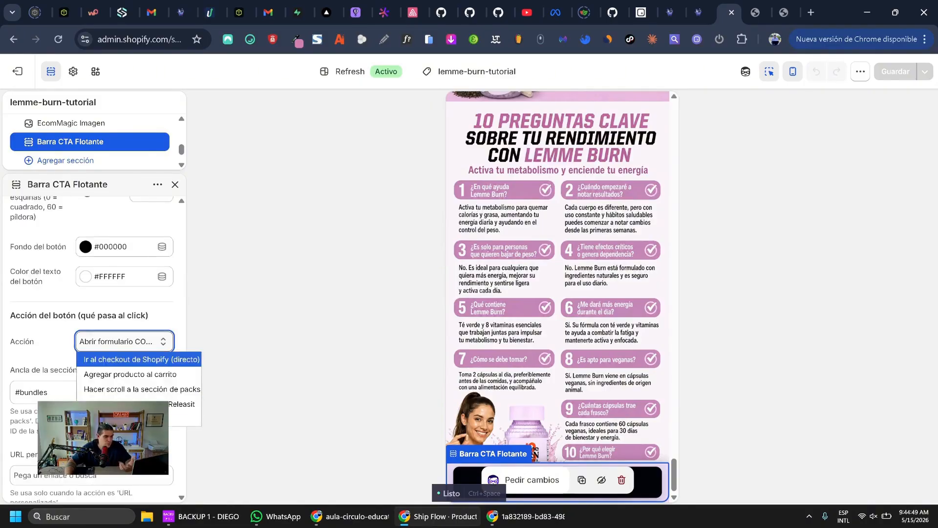
pyautogui.click(293, 342)
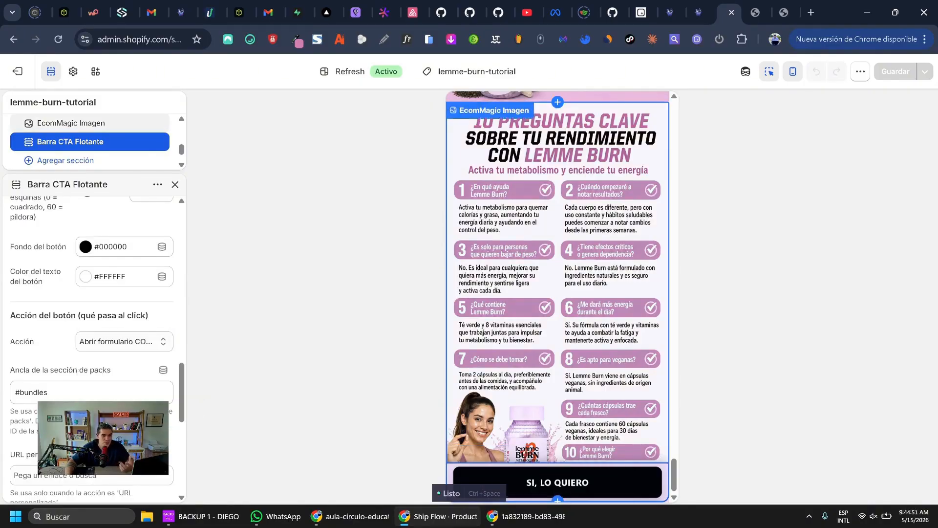
pyautogui.scroll(20, 557, 277)
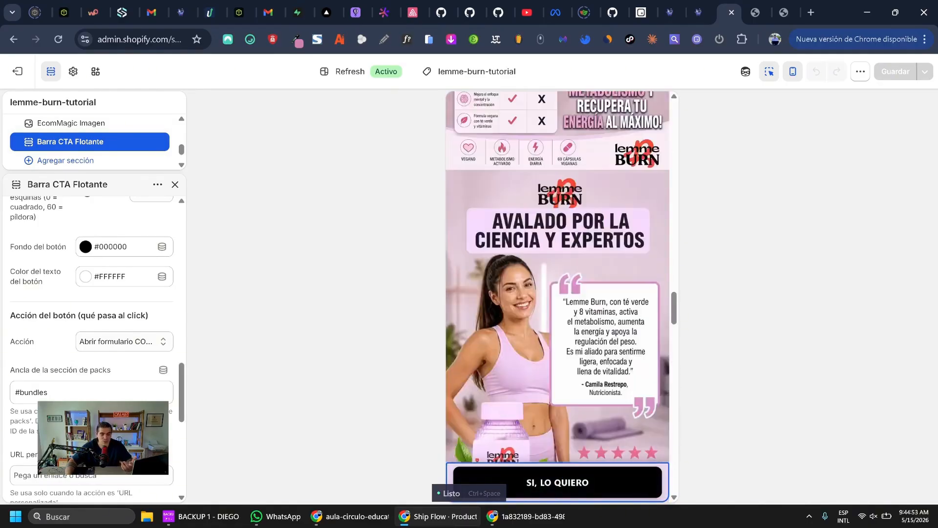
pyautogui.scroll(20, 557, 277)
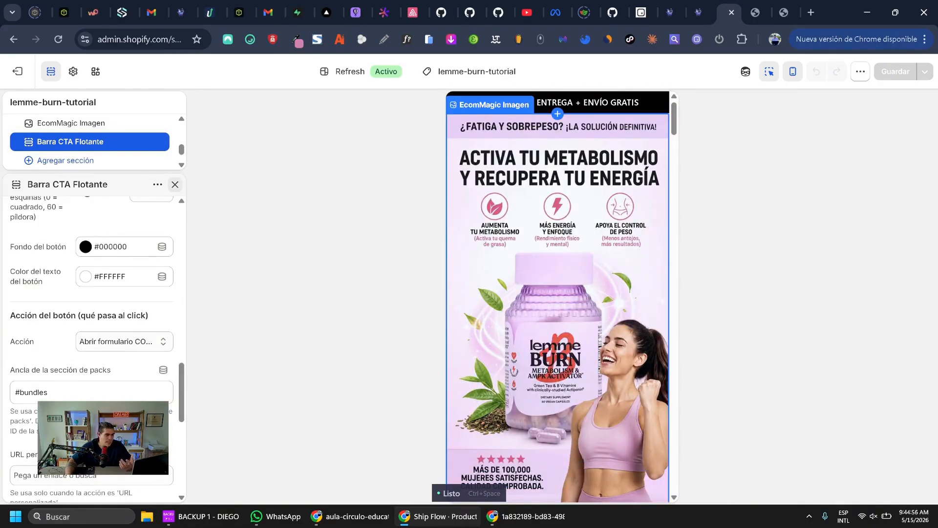
pyautogui.click(175, 184)
pyautogui.scroll(-10, 557, 296)
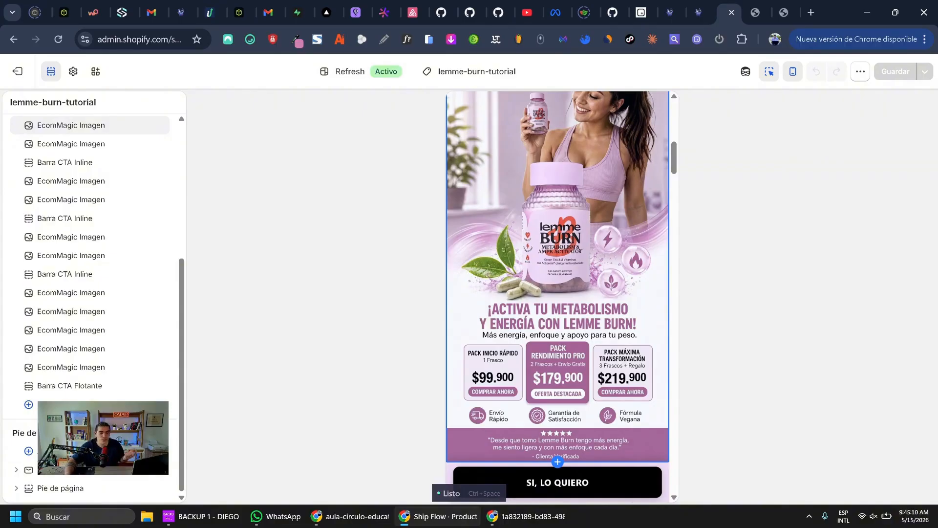
pyautogui.scroll(-3, 557, 361)
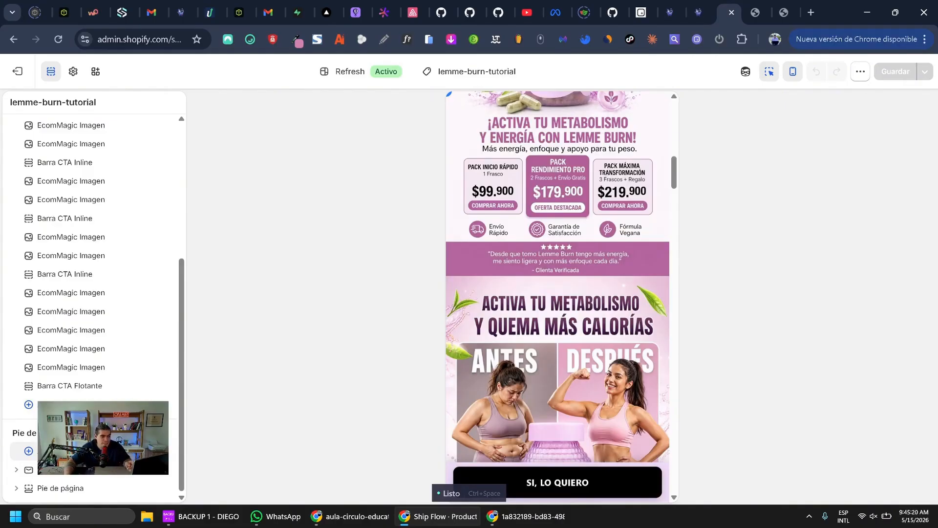
# - Browse the sections available for the template, try adding a Contenido desplegable section after the floating CTA bar, and delete it
pyautogui.click(28, 404)
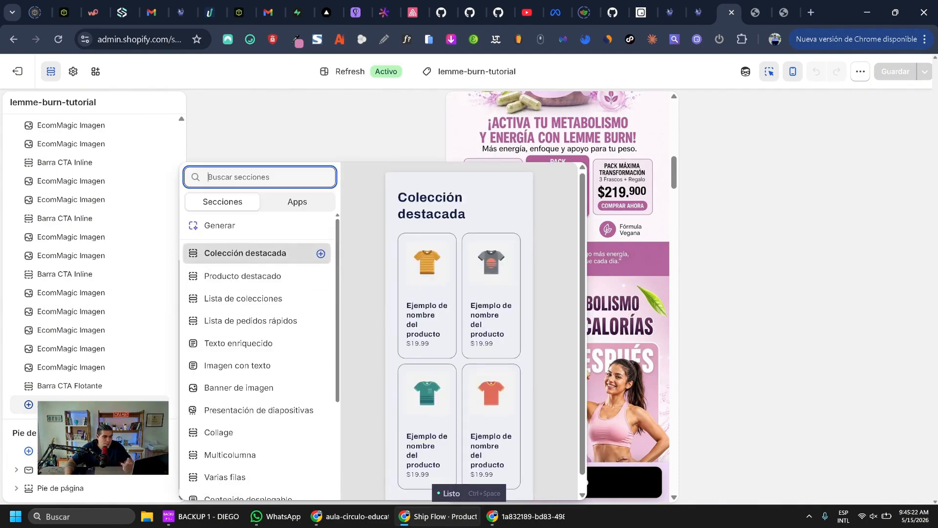
pyautogui.scroll(-3, 259, 337)
pyautogui.scroll(-2, 259, 337)
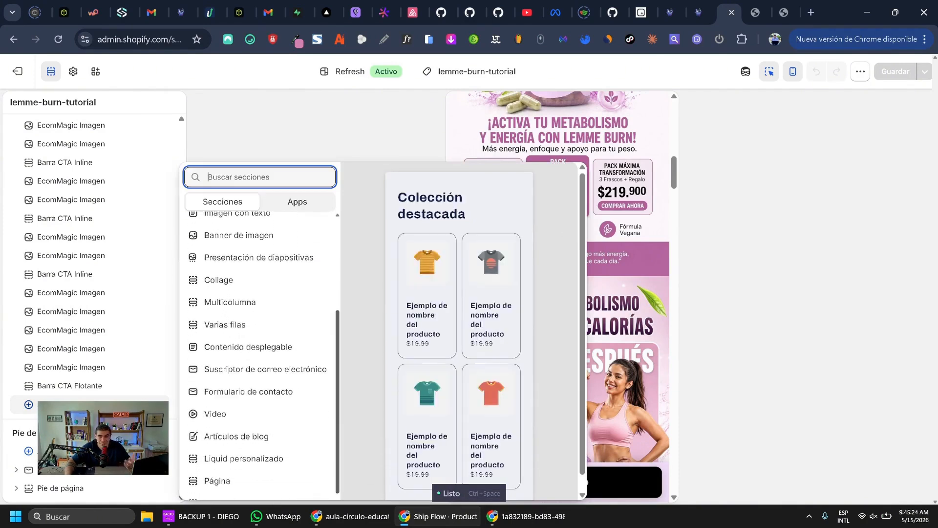
pyautogui.scroll(3, 259, 338)
pyautogui.scroll(1, 259, 306)
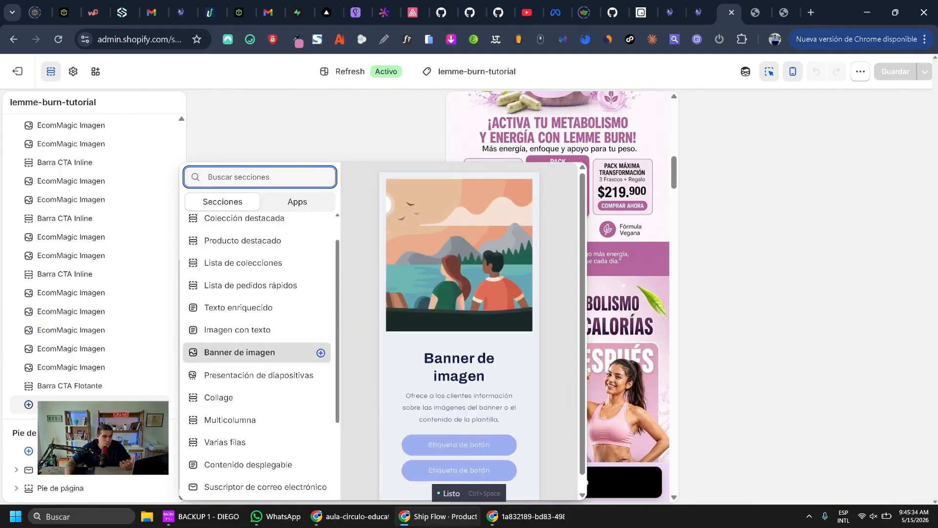
pyautogui.scroll(-1, 259, 322)
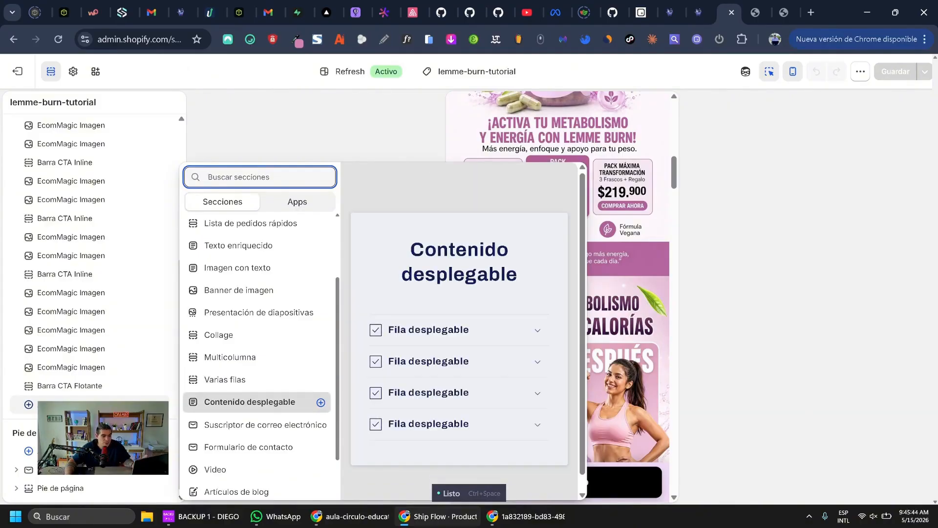
pyautogui.click(249, 402)
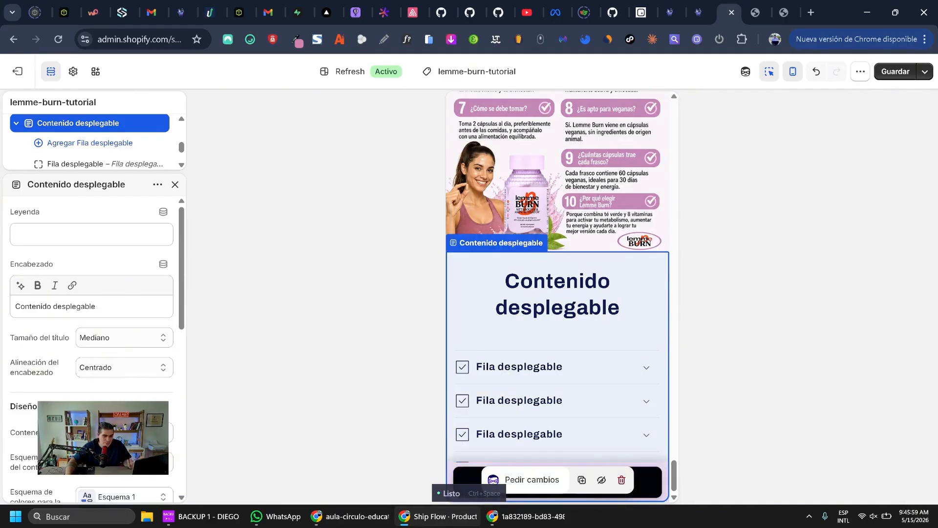
pyautogui.click(621, 479)
# - Review the published Lemme Burn landing in the storefront's mobile preview, then switch to the landing editor in Ecom Magic AI
pyautogui.scroll(20, 558, 277)
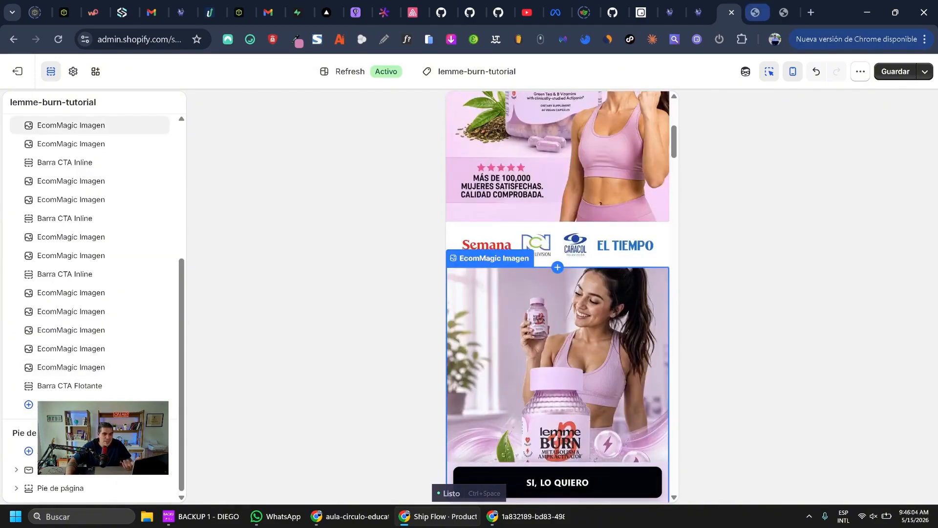
pyautogui.click(757, 13)
pyautogui.scroll(-16, 471, 277)
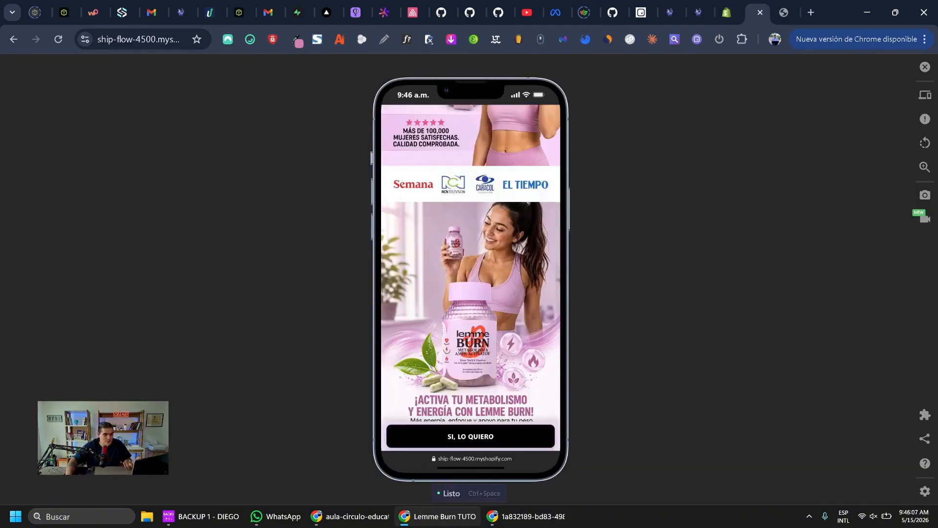
pyautogui.scroll(-8, 470, 277)
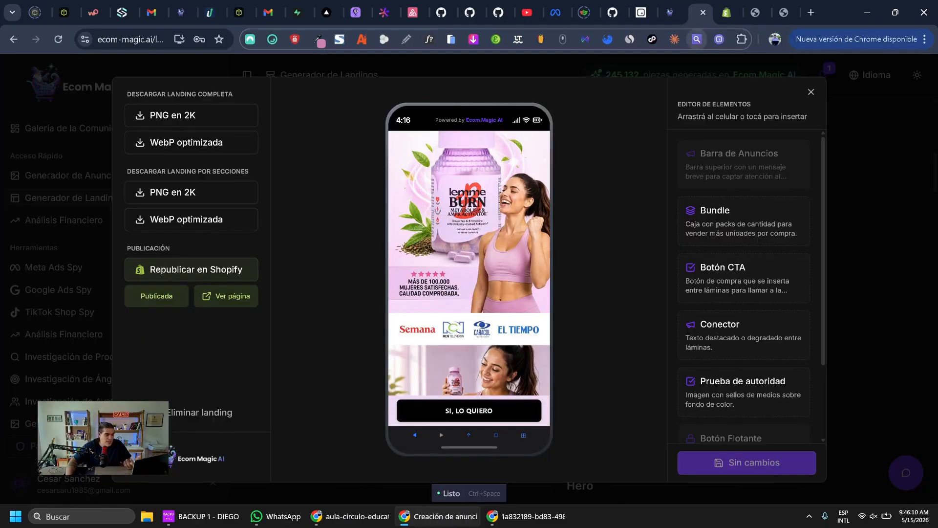
pyautogui.click(700, 13)
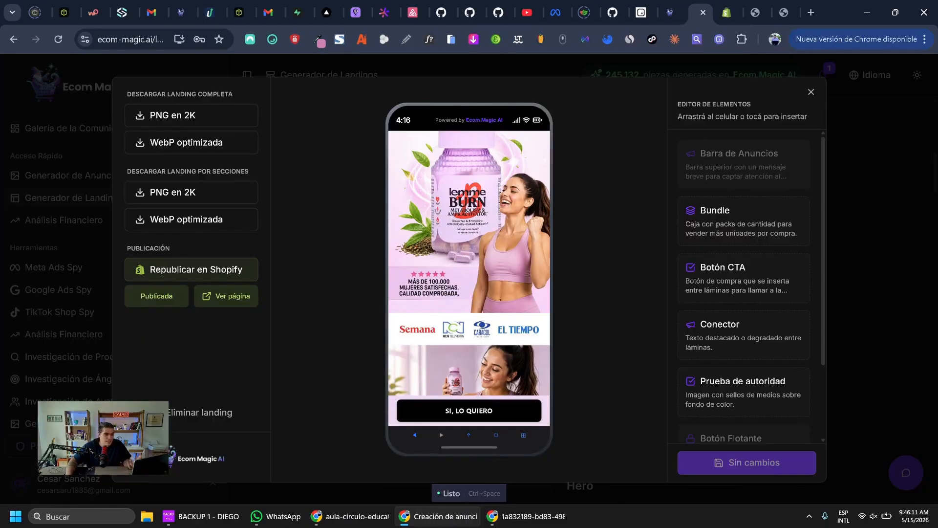